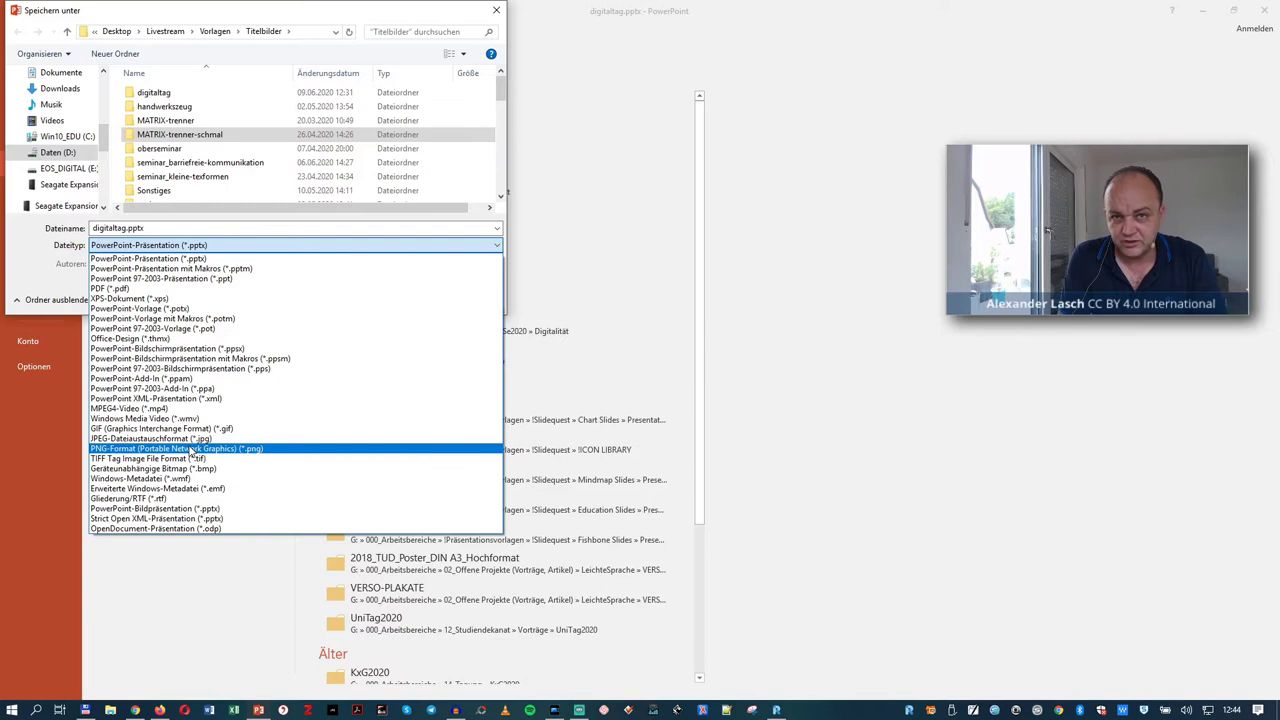
- Export all slides of the digitaltag presentation as PNG images into the Titelbilder folder
left_click(190, 451)
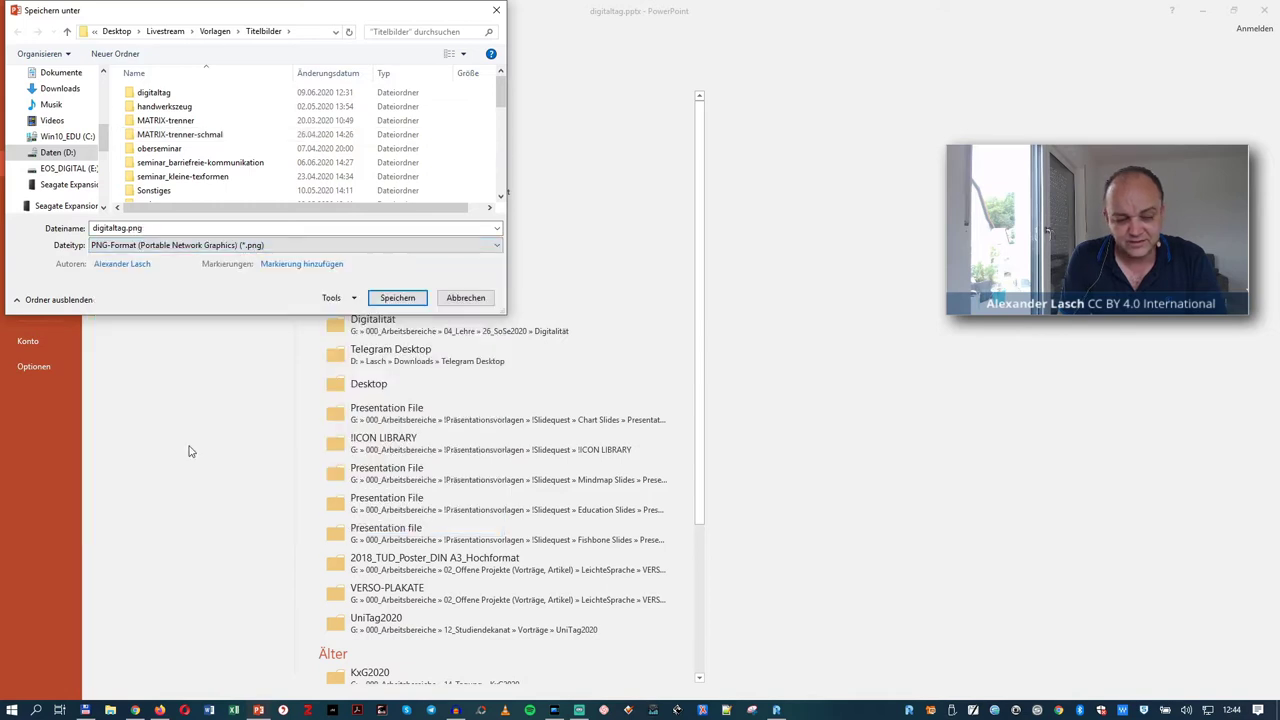
left_click(410, 298)
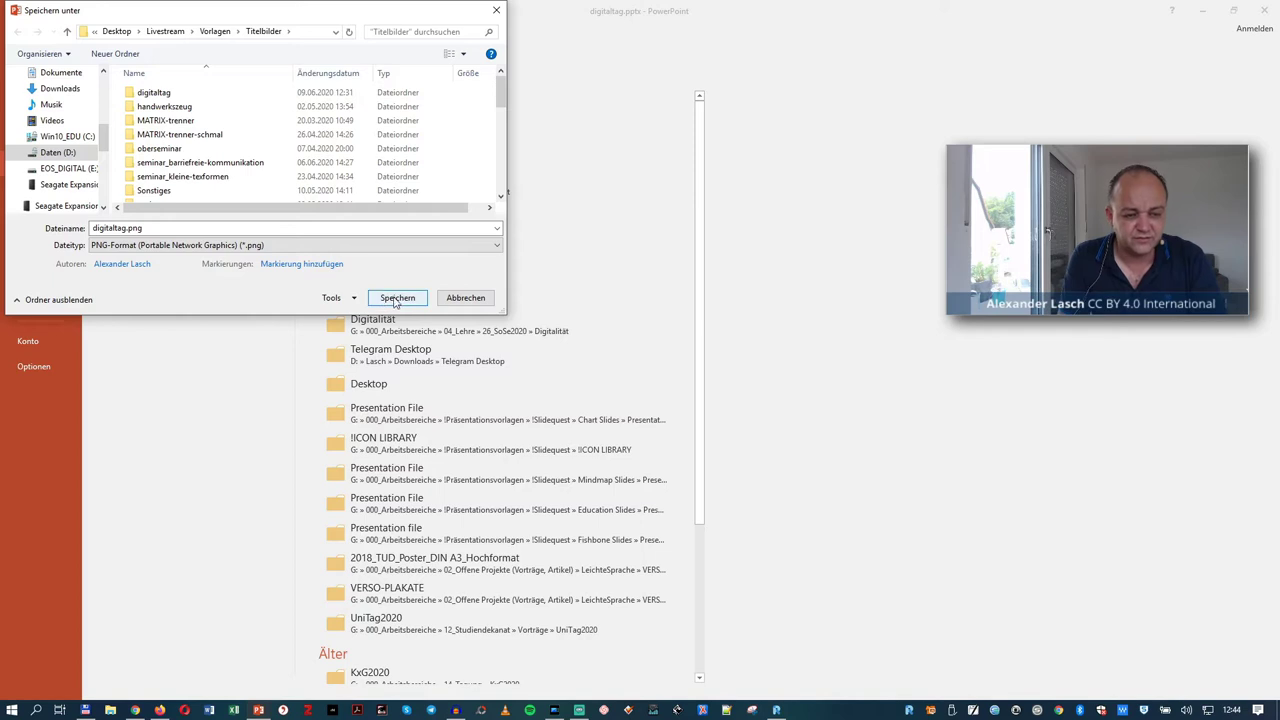
left_click(395, 300)
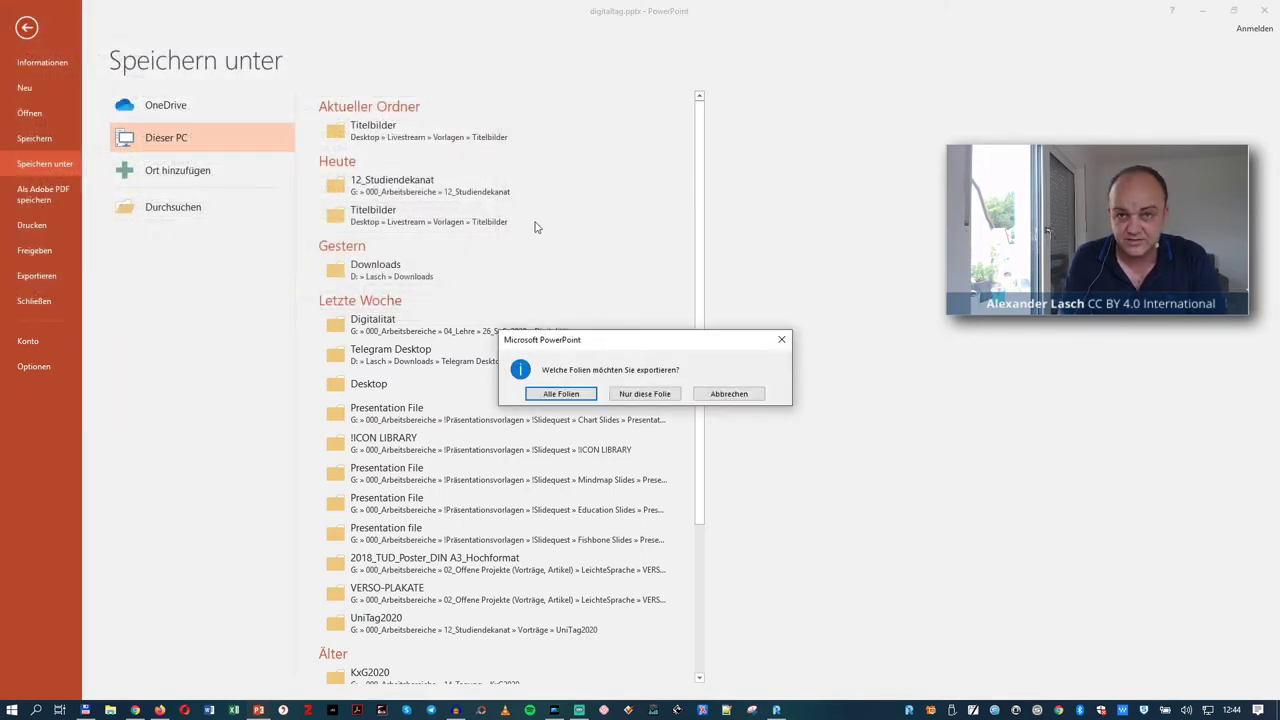
left_click(560, 393)
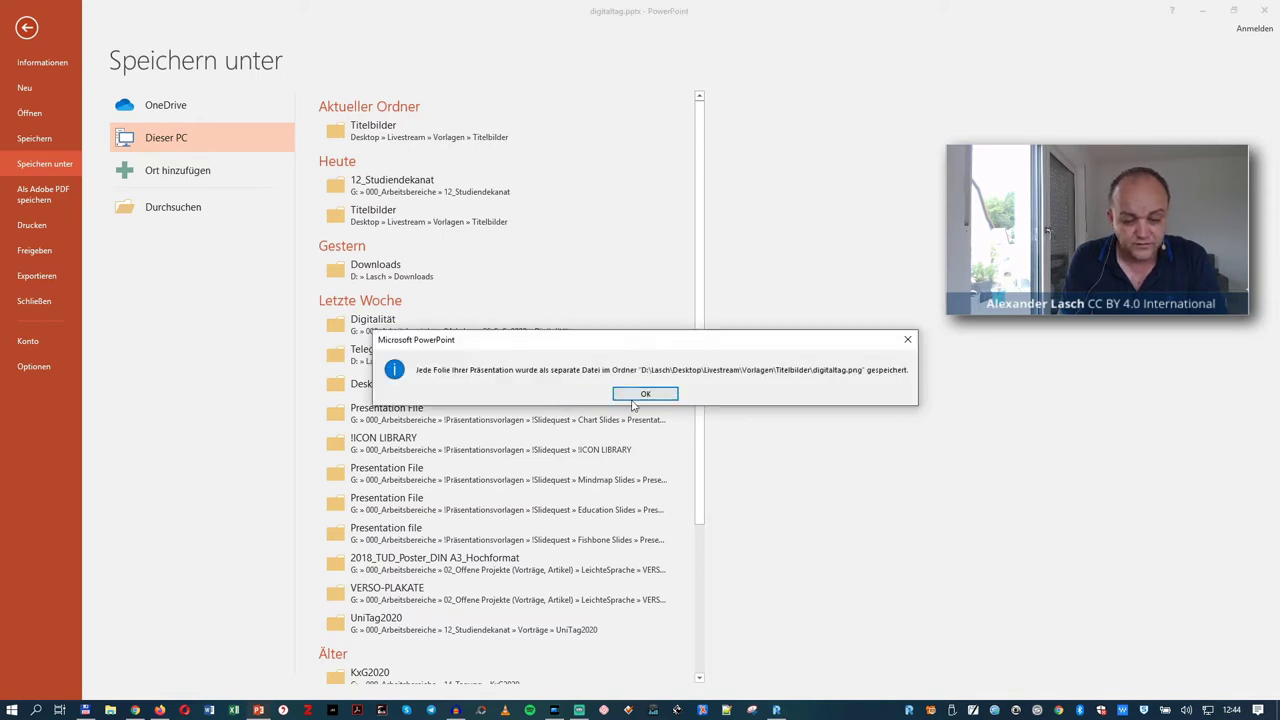
left_click(646, 394)
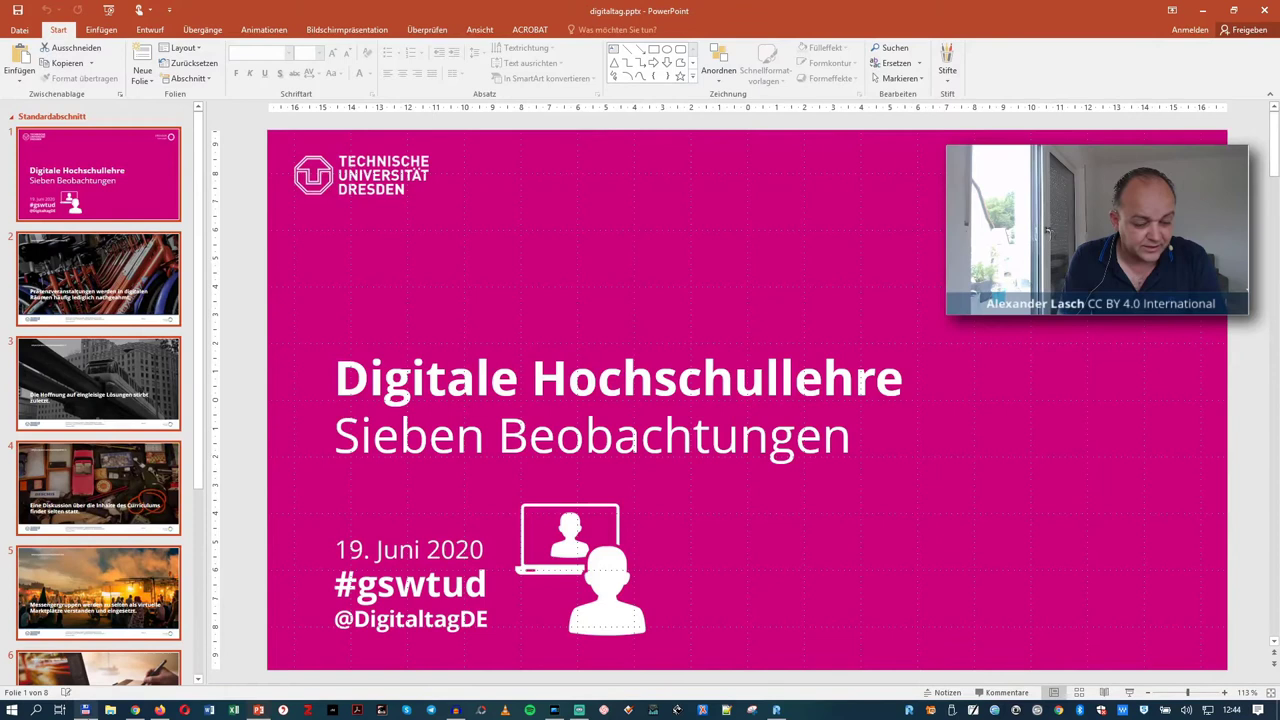
- Switch to Total Commander and open the digitaltag folder inside Titelbilder to view the slide images
left_click(86, 711)
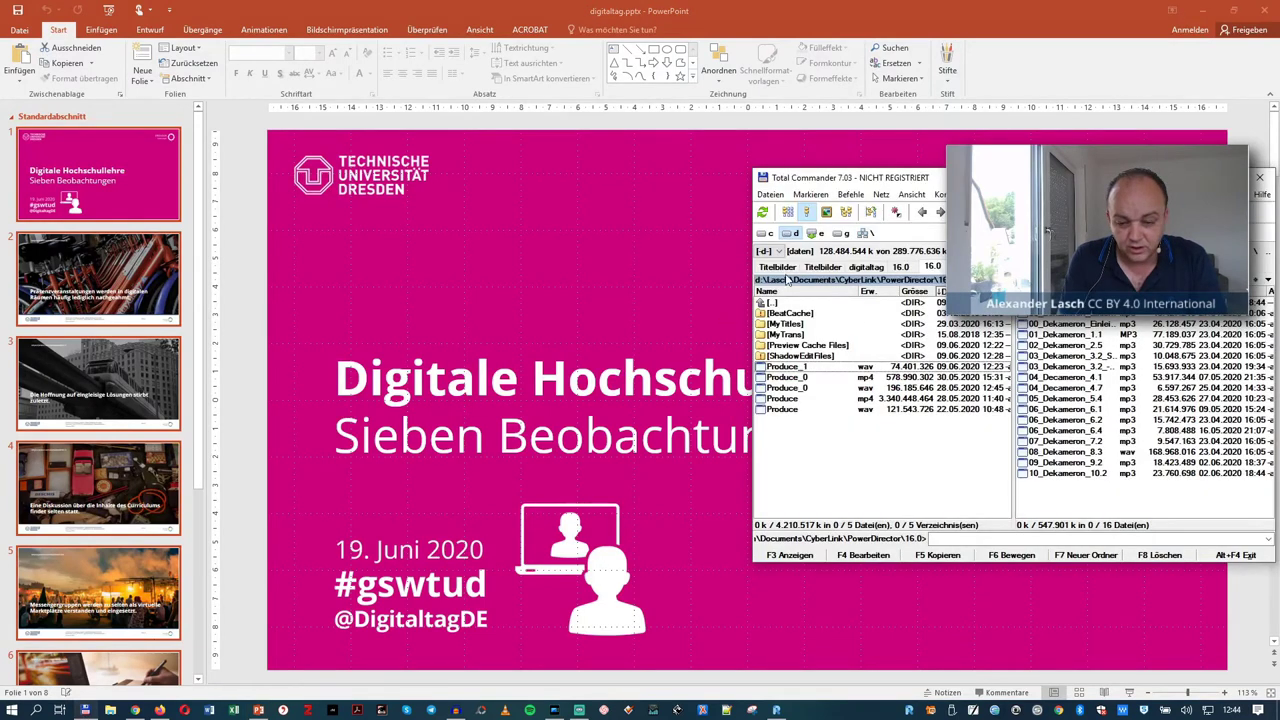
left_click(784, 269)
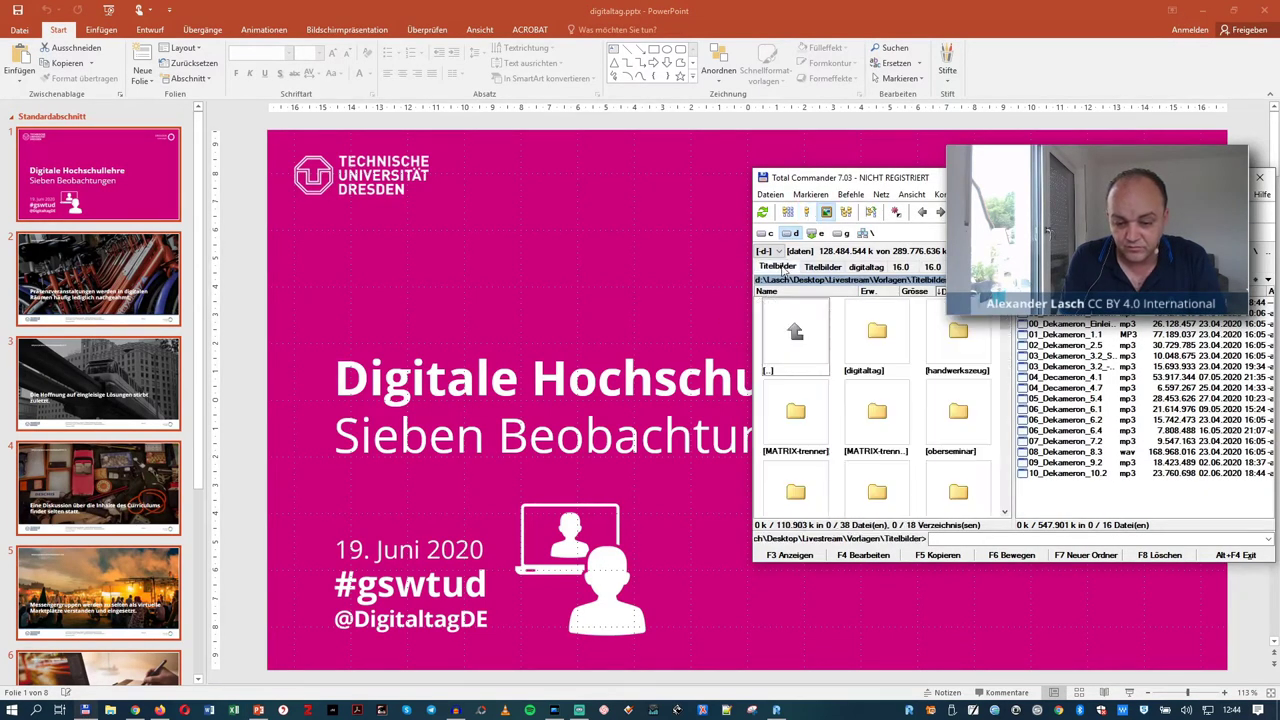
double_click(884, 337)
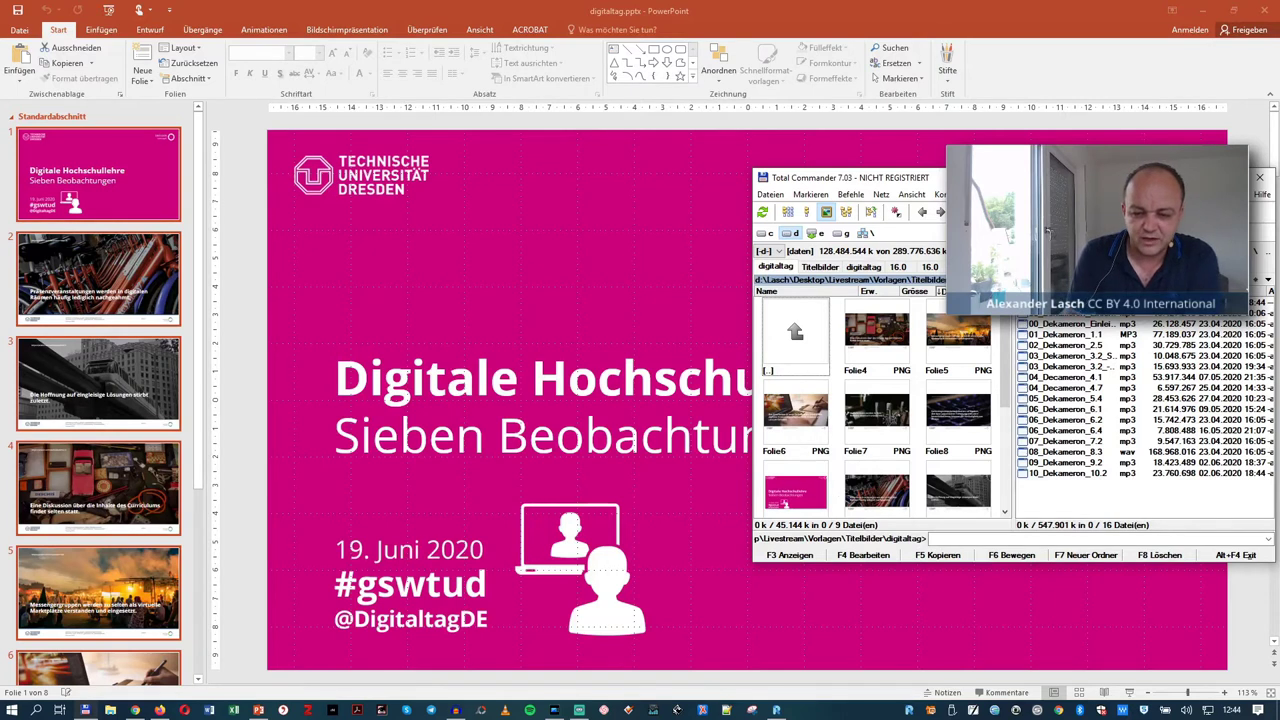
left_click_drag(850, 177, 775, 177)
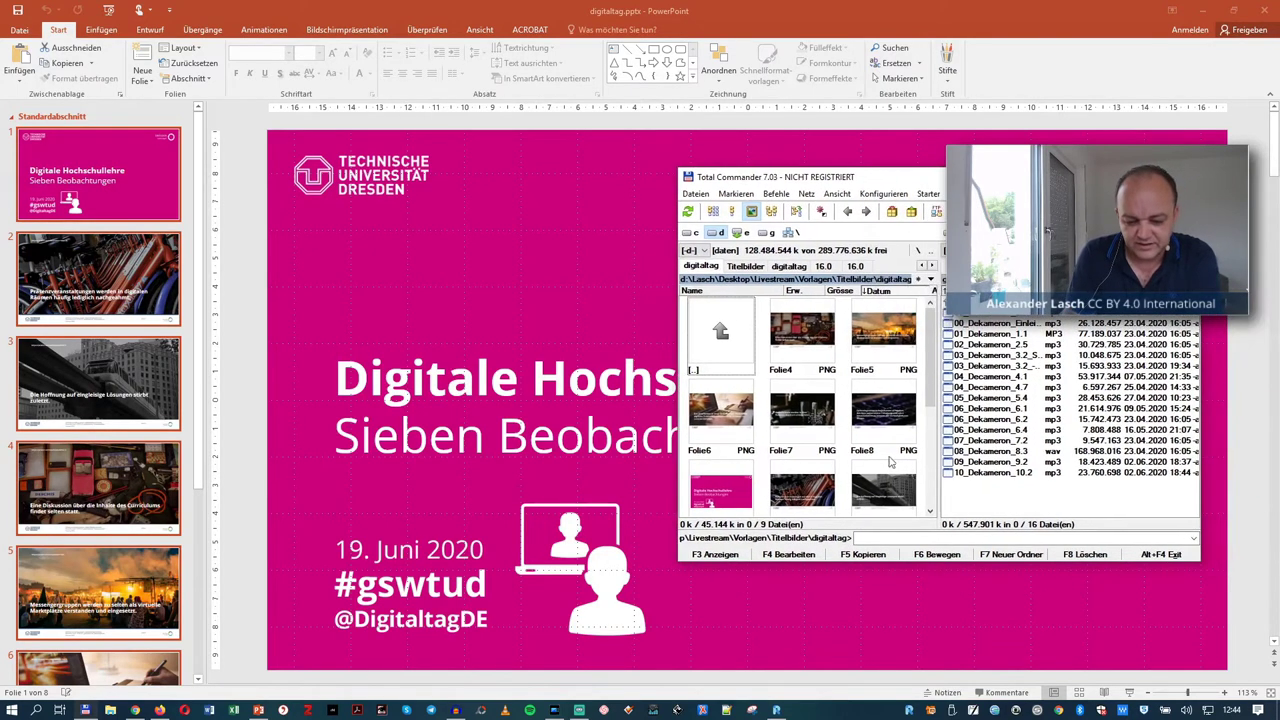
- Switch to PowerDirector and review the project timeline and the available file extensions for audio-only production
left_click(554, 710)
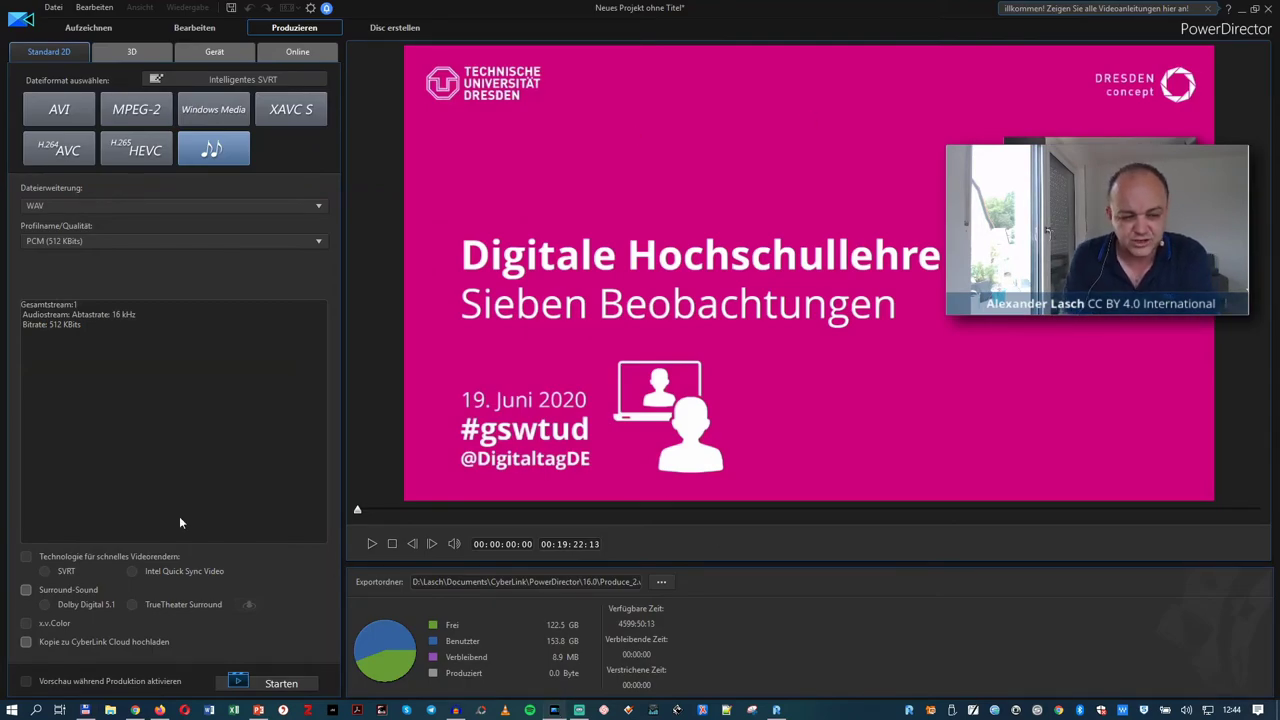
left_click(190, 28)
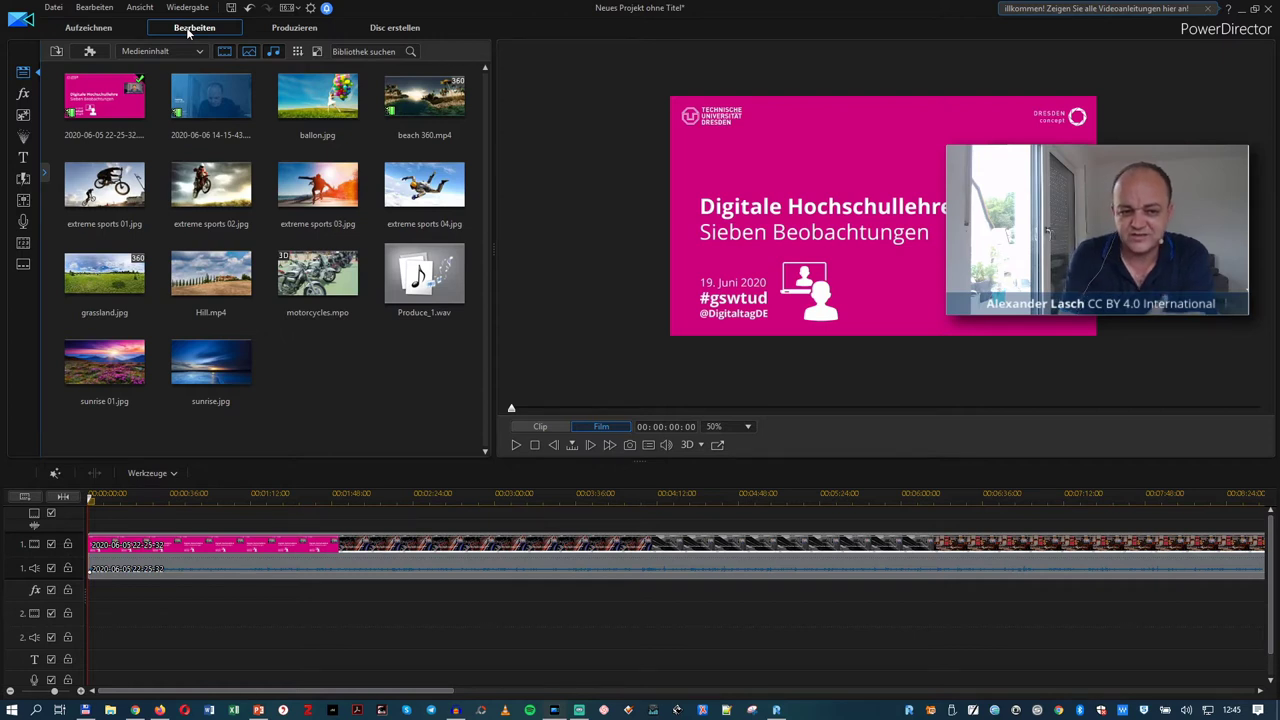
left_click(294, 28)
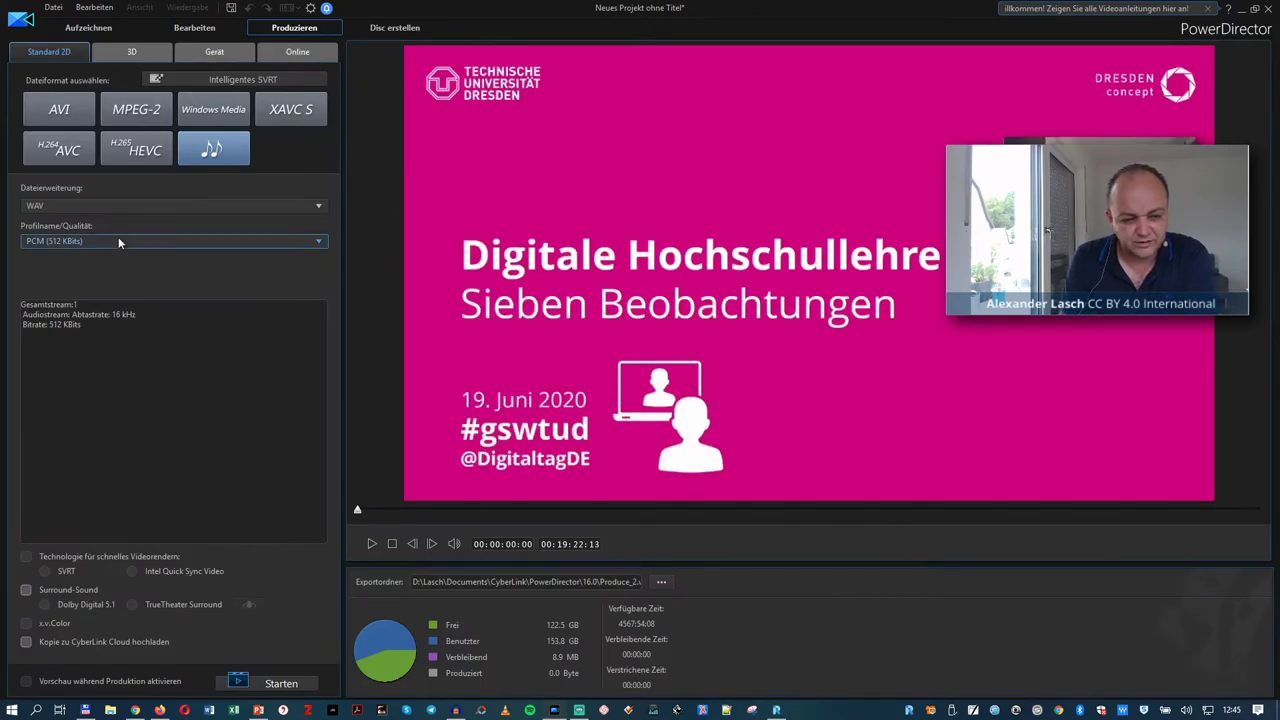
left_click(131, 203)
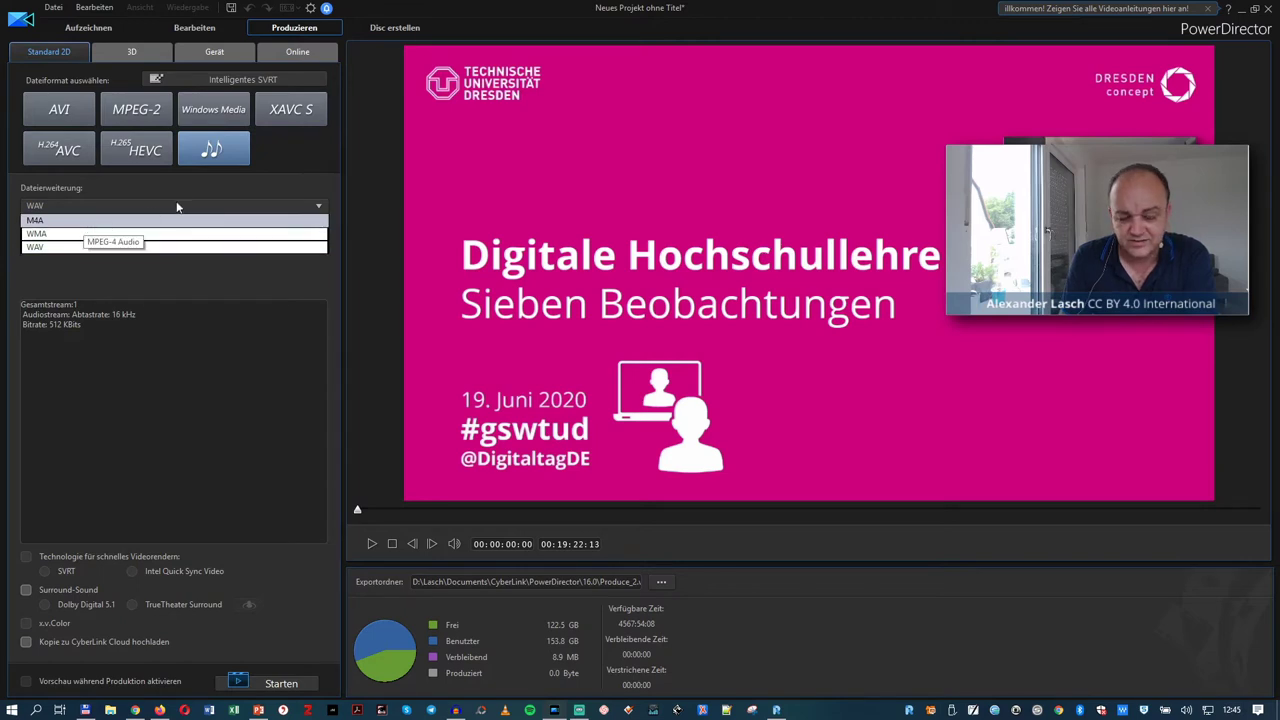
left_click(268, 192)
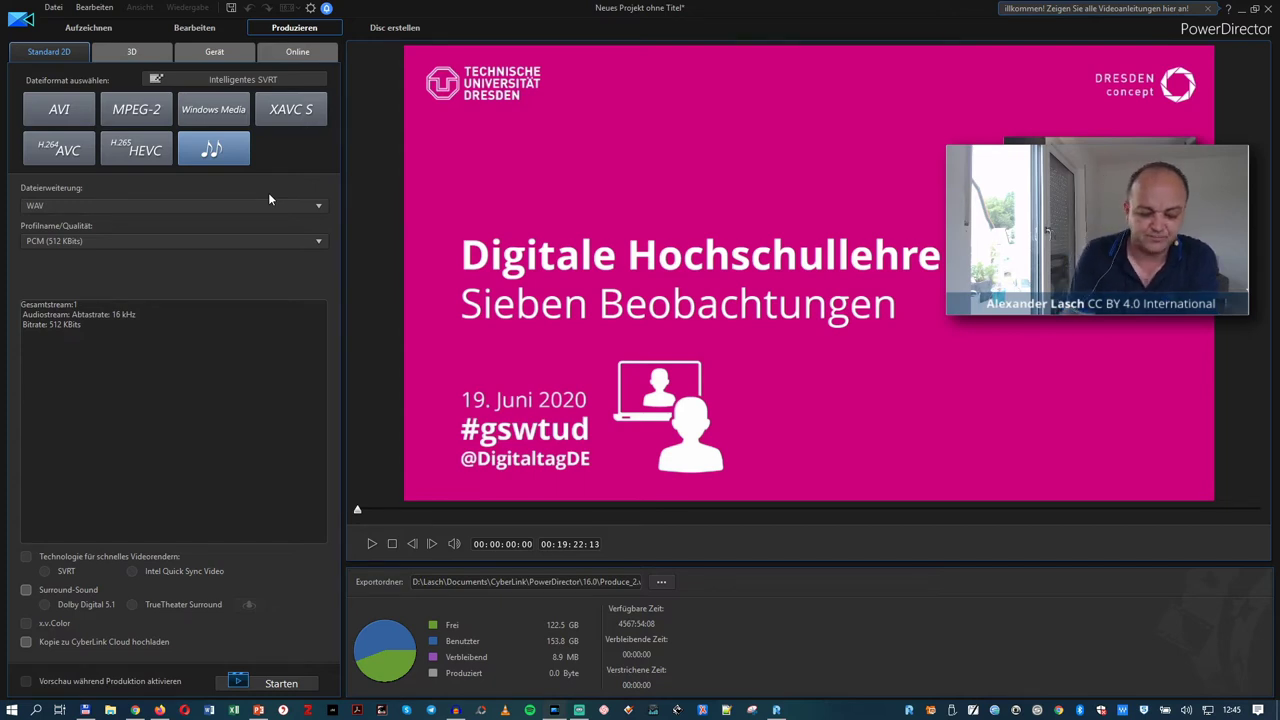
- Switch to Audacity and play a short stretch from the start of the Produce_1 track
left_click(455, 710)
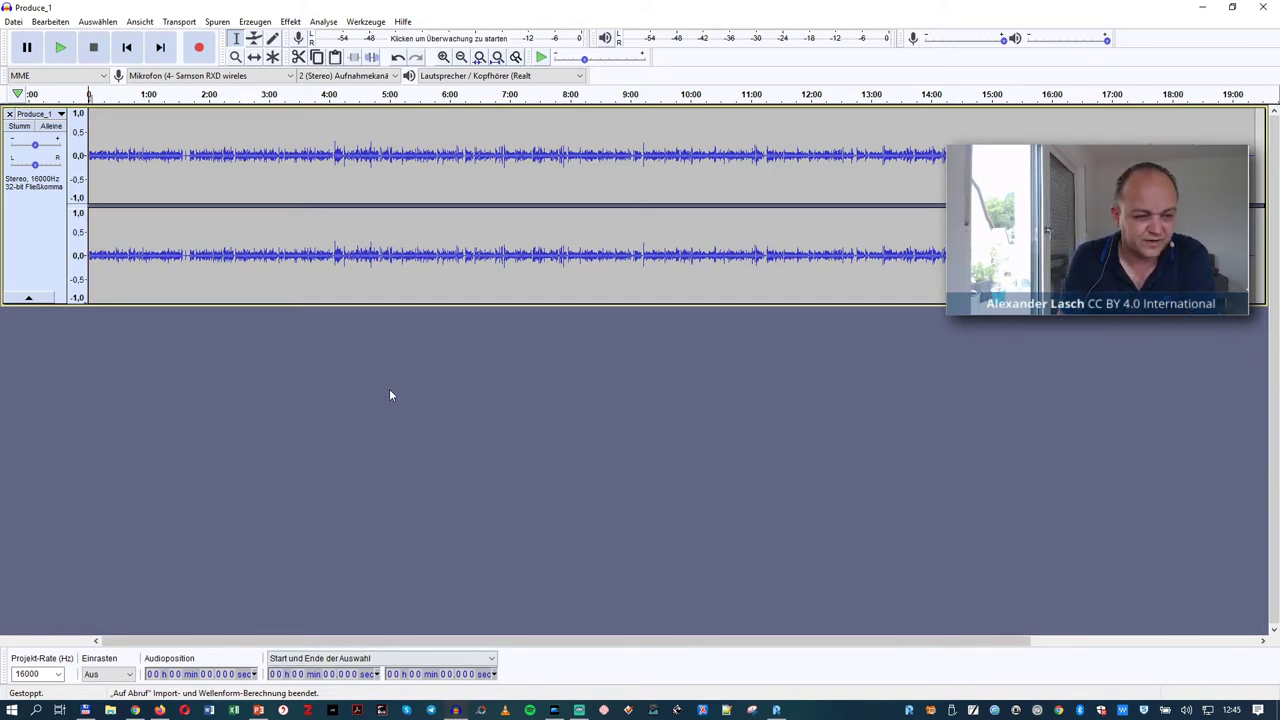
left_click(61, 48)
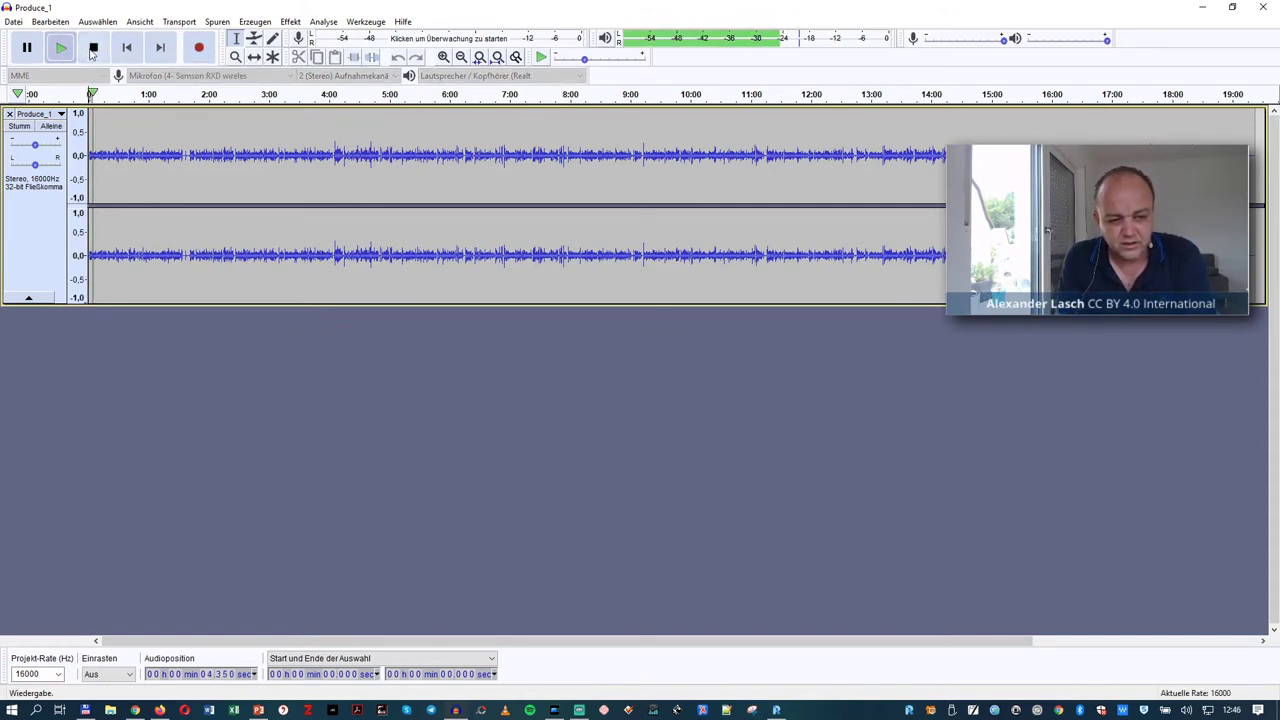
left_click(93, 48)
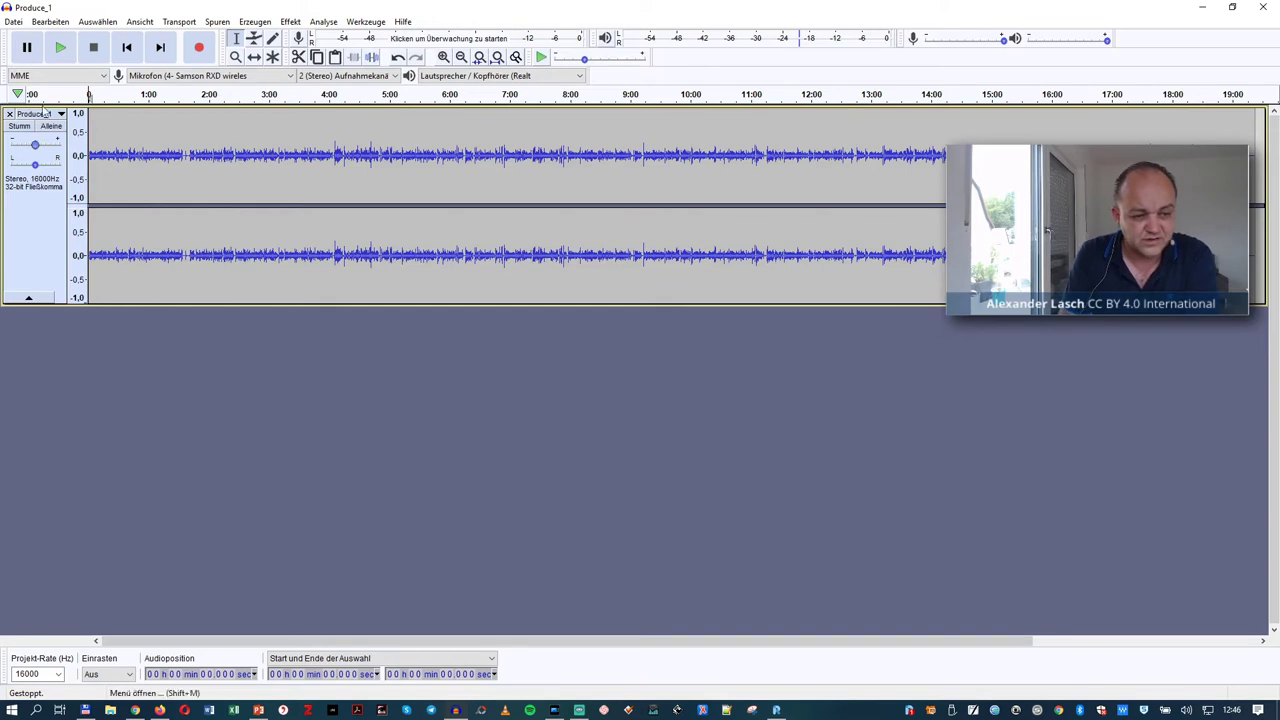
- Start an MP3 export of the track into the digitaltag folder with the quality set to 128 kbps
left_click(14, 22)
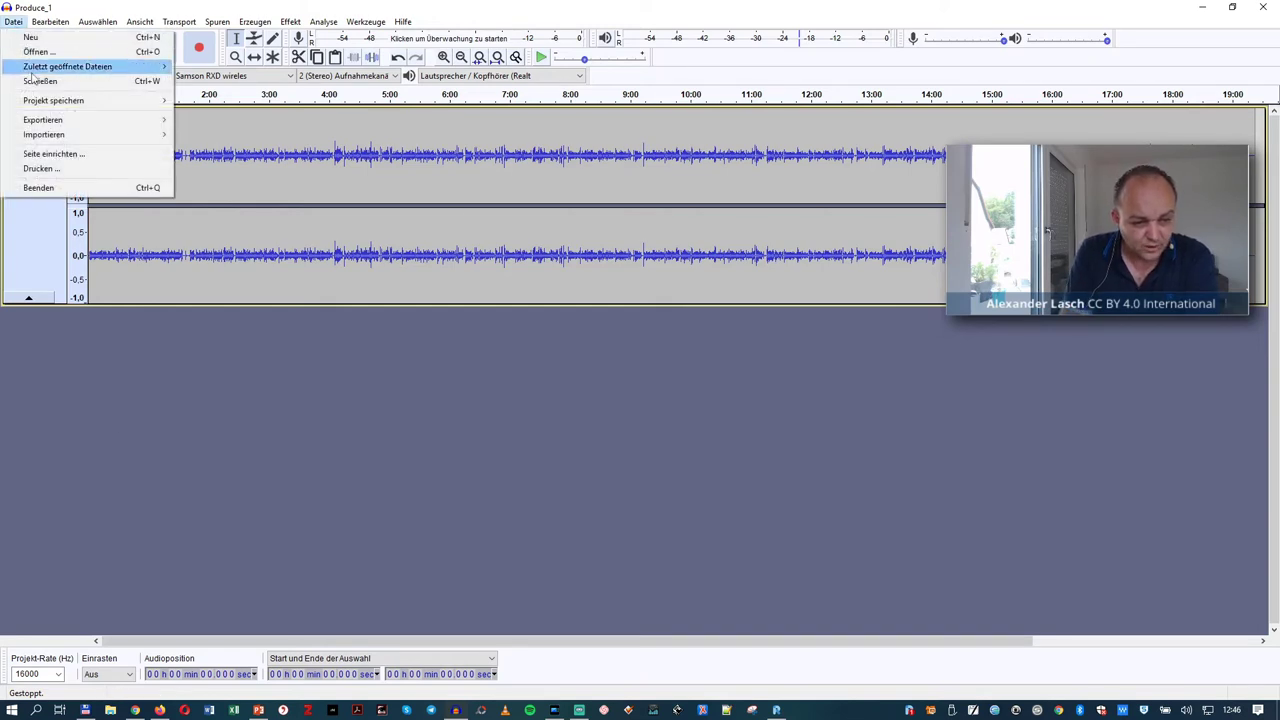
mouse_move(44, 121)
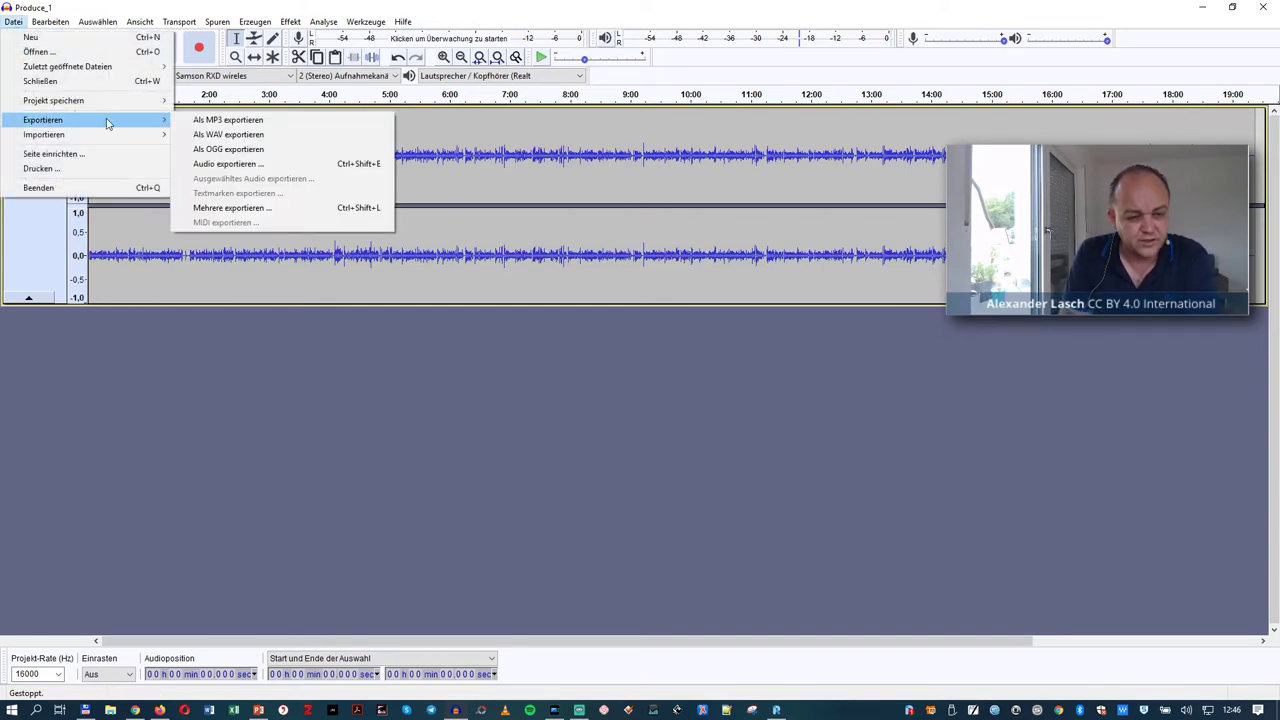
left_click(213, 121)
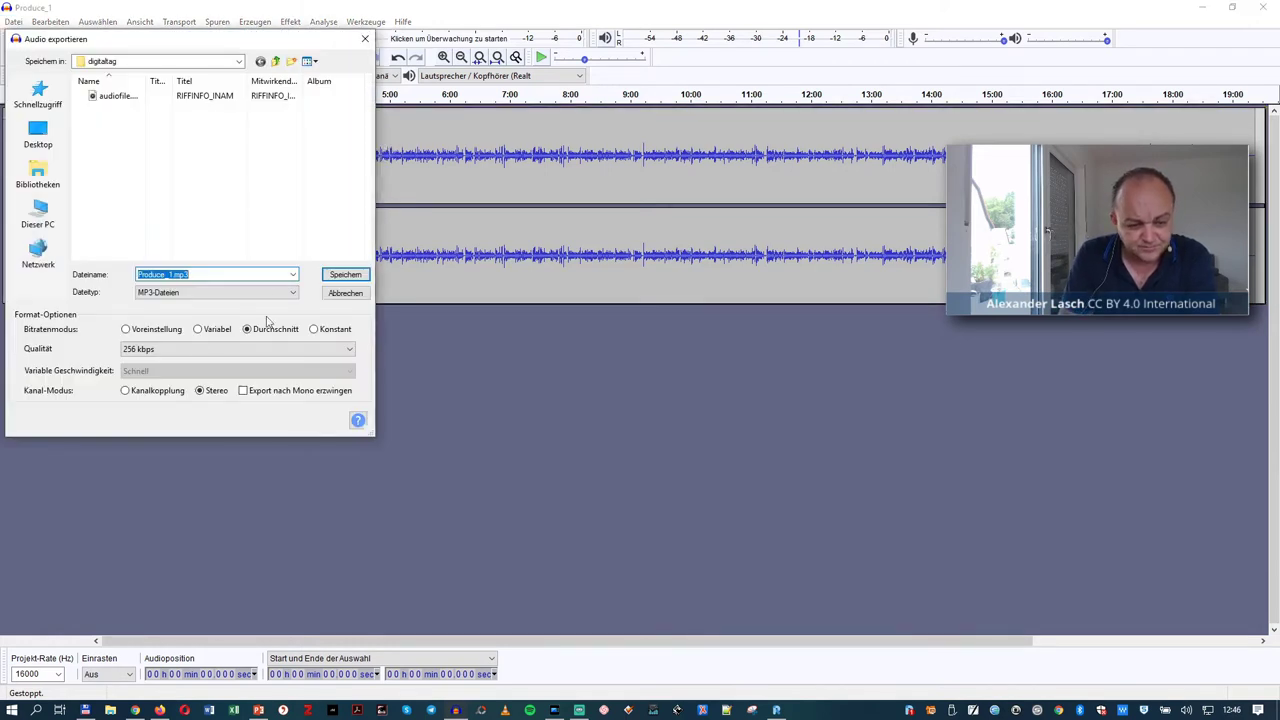
left_click(186, 352)
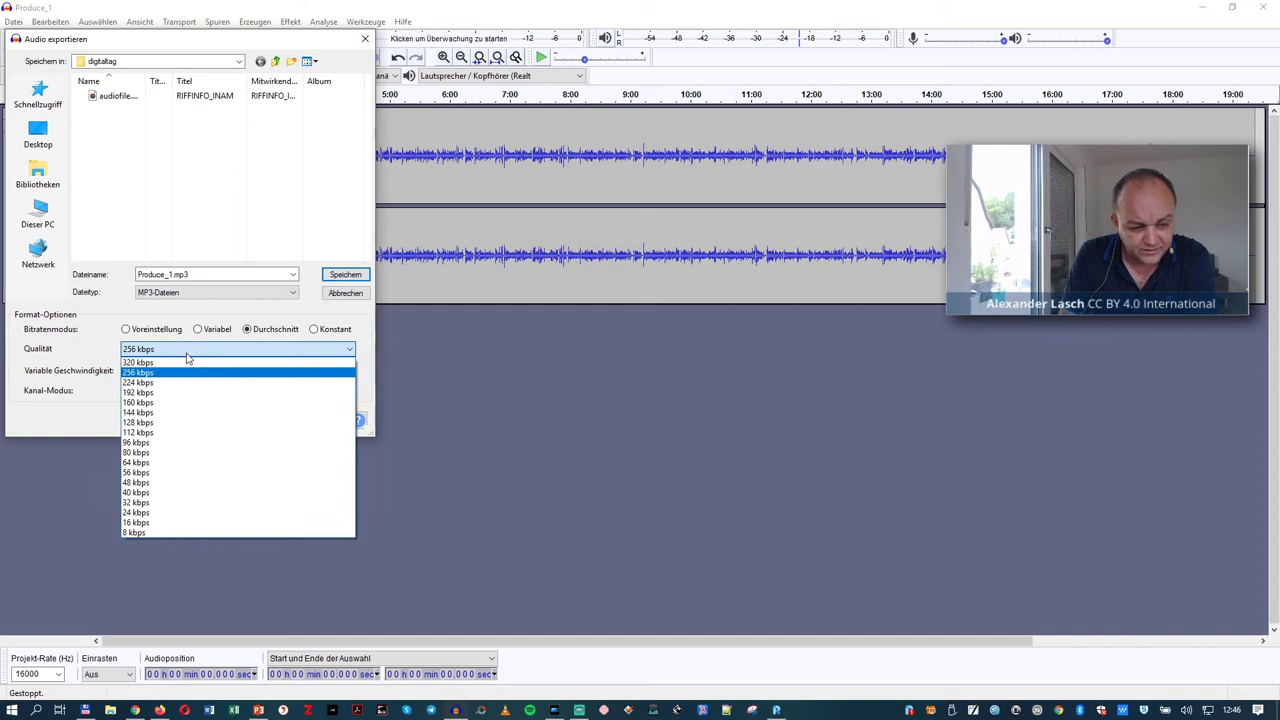
left_click(173, 423)
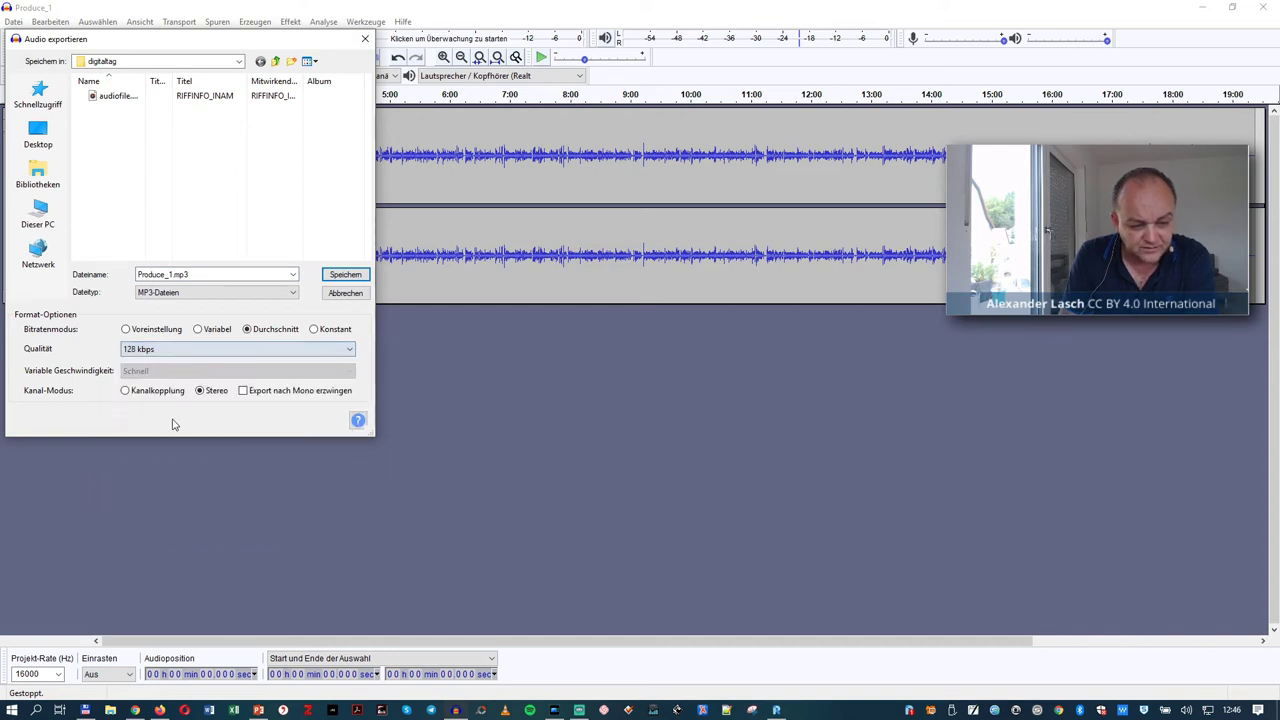
left_click_drag(197, 44, 449, 88)
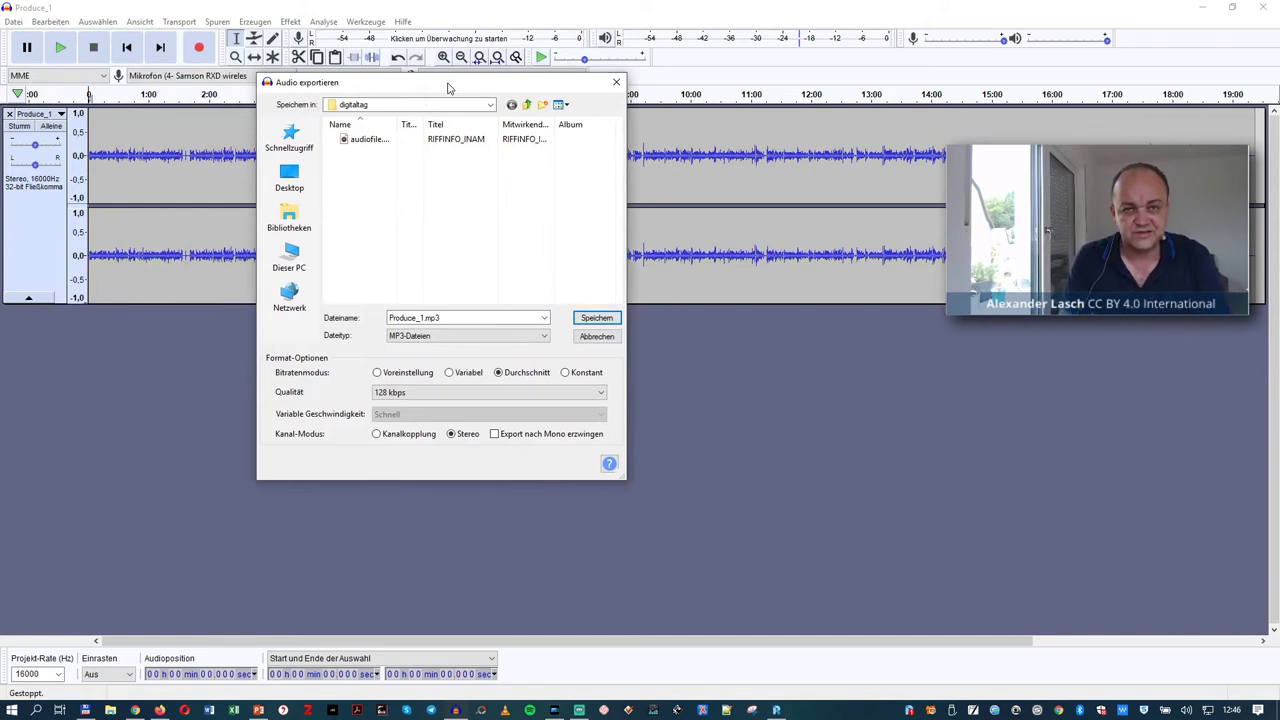
- Change the export file name to start with a lowercase p (produce_1.mp3) and save it with empty metadata tags
left_click(420, 318)
double_click(420, 318)
left_click(427, 318)
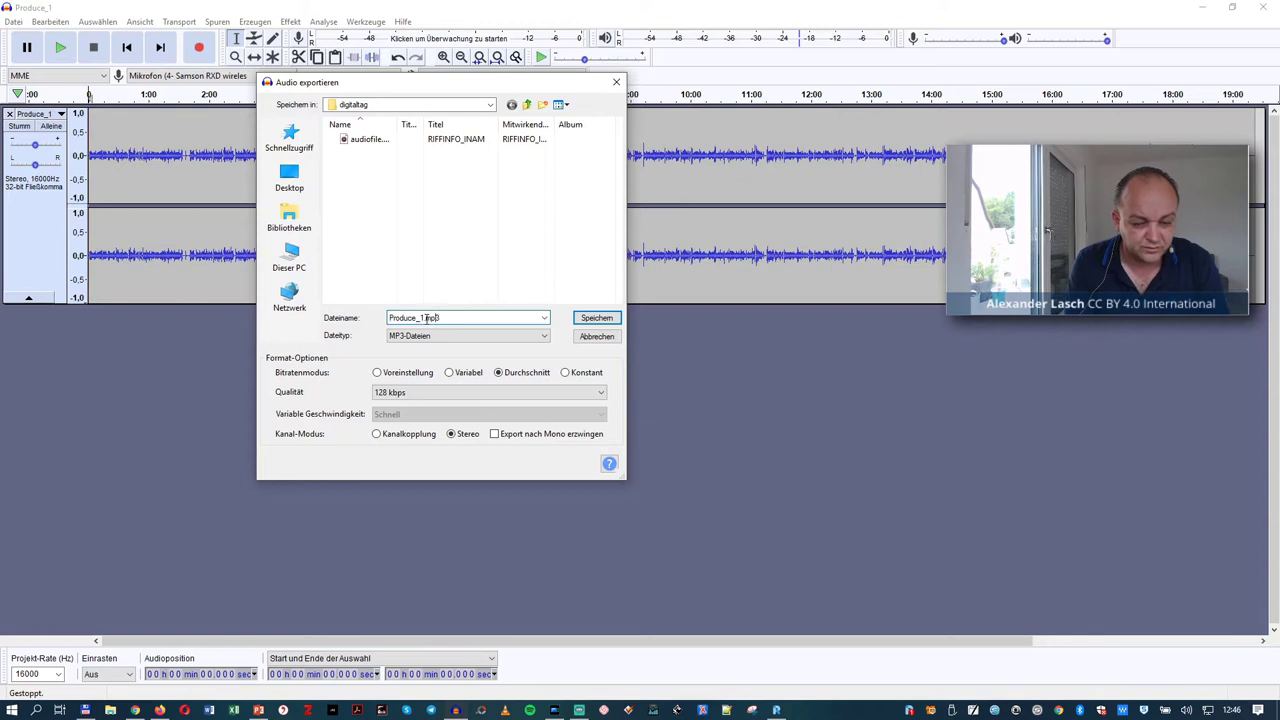
key("Home")
key("shift+Right")
type("p")
left_click(597, 317)
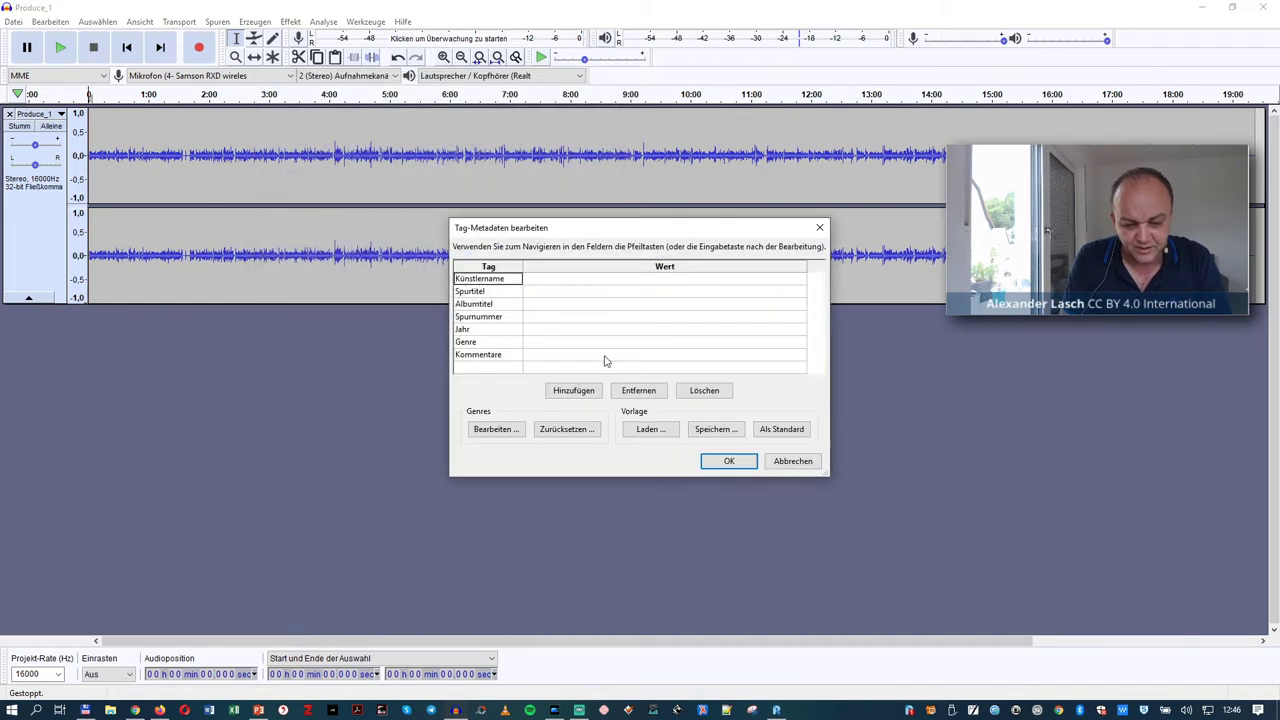
left_click(726, 462)
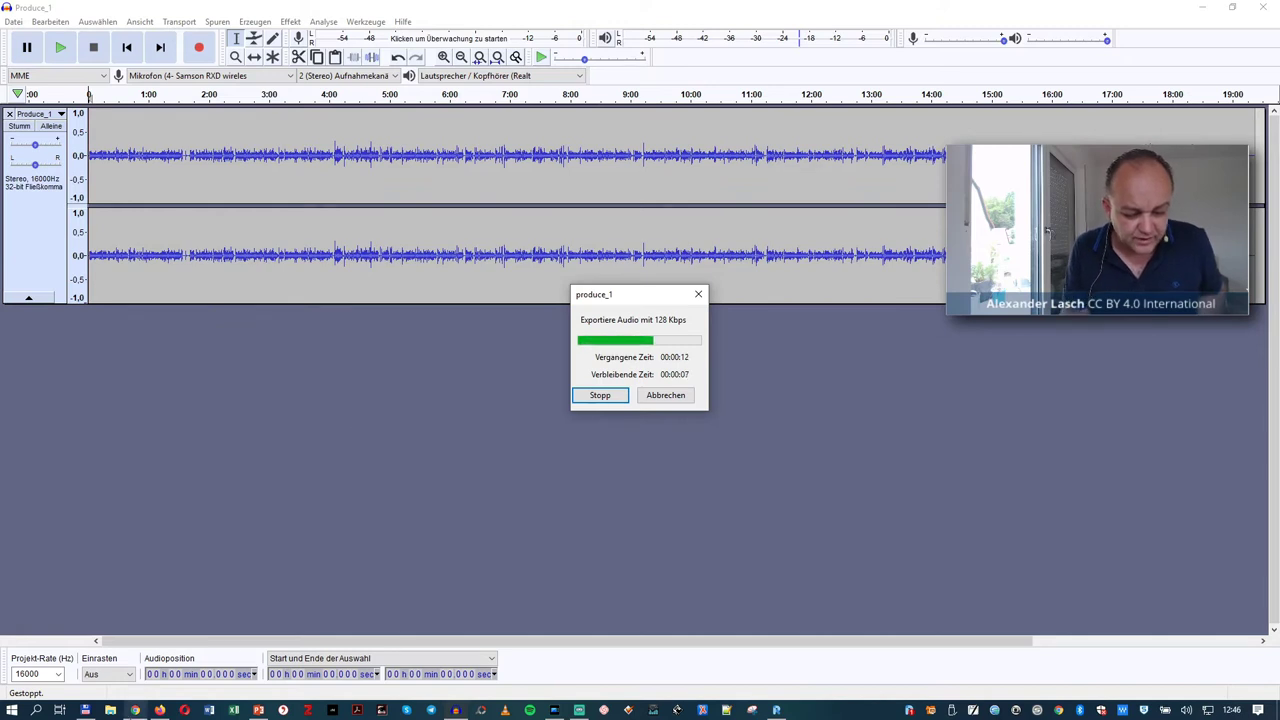
- Switch to Chrome, open the professorship's home page in a new tab and look through its intro, news and teaser boxes
left_click(135, 710)
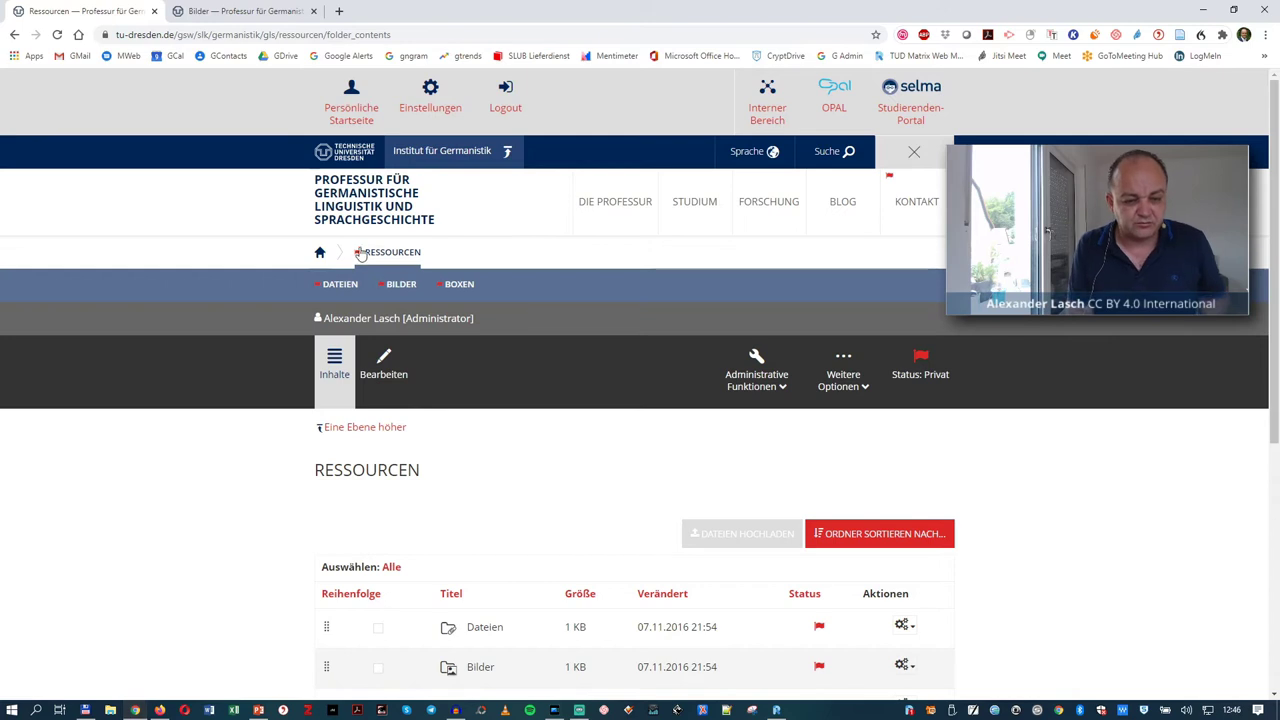
middle_click(320, 255)
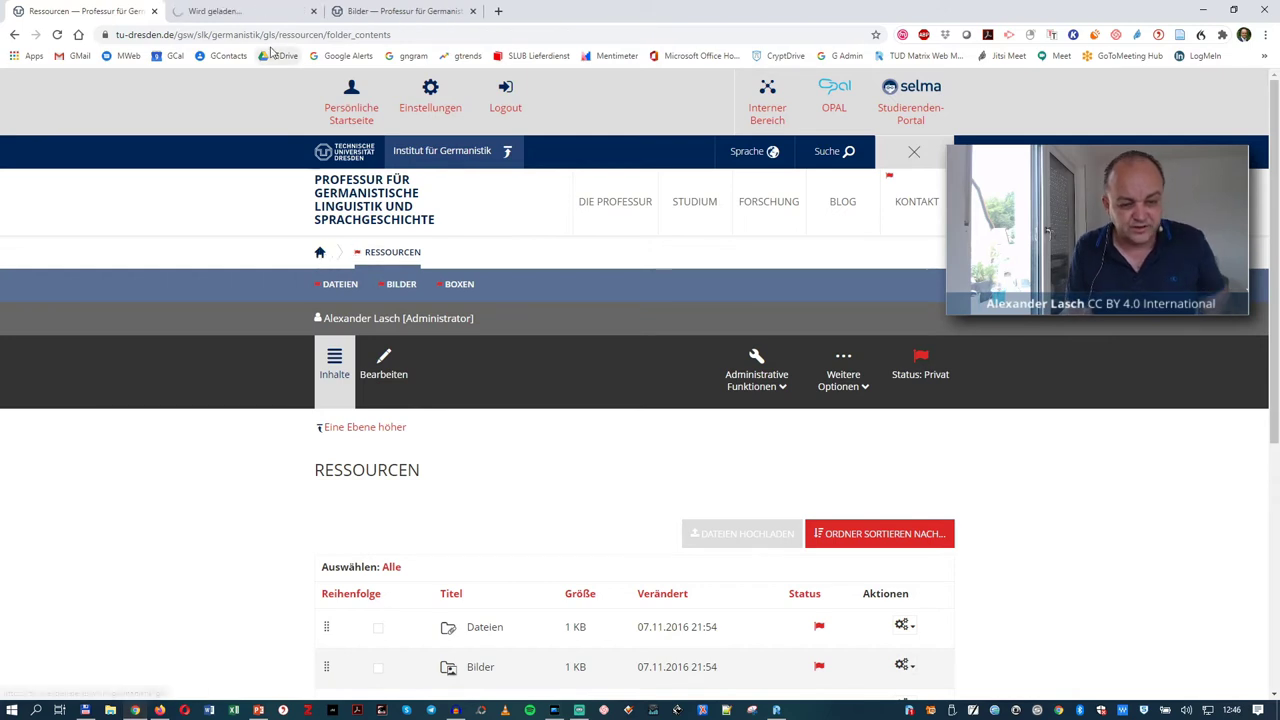
left_click(240, 12)
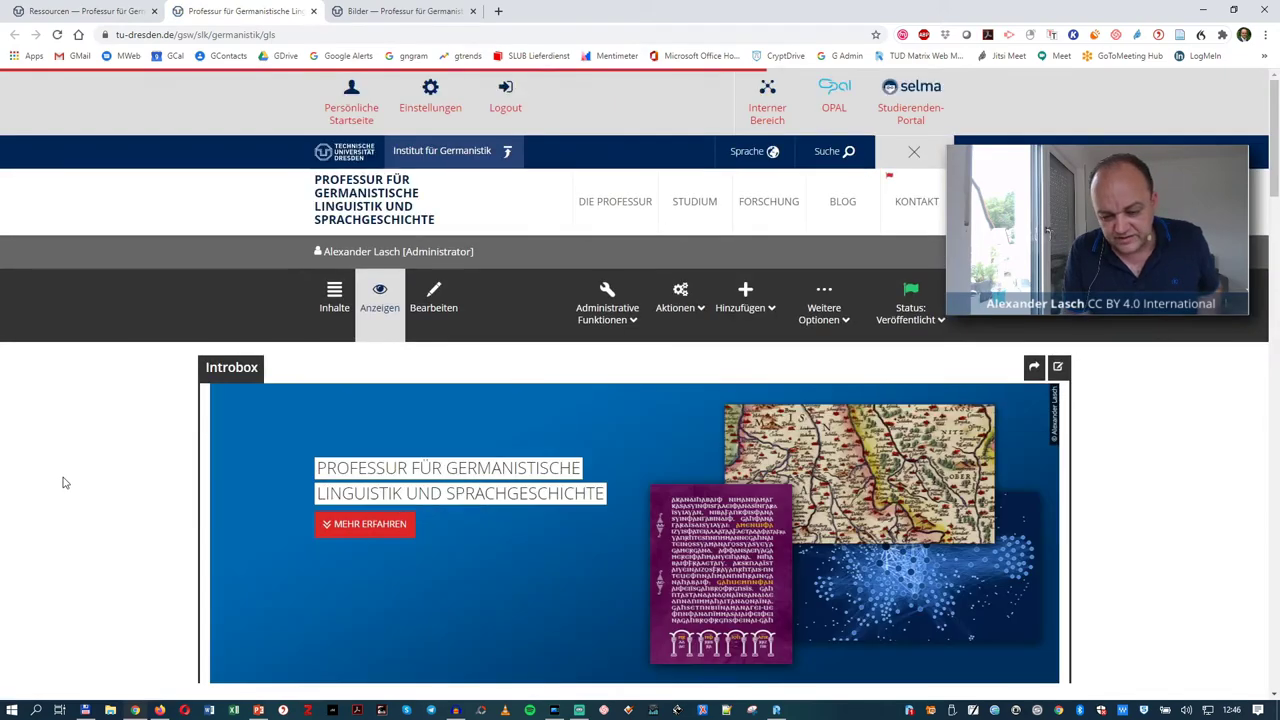
scroll(63, 481, "down", 3)
scroll(62, 483, "down", 9)
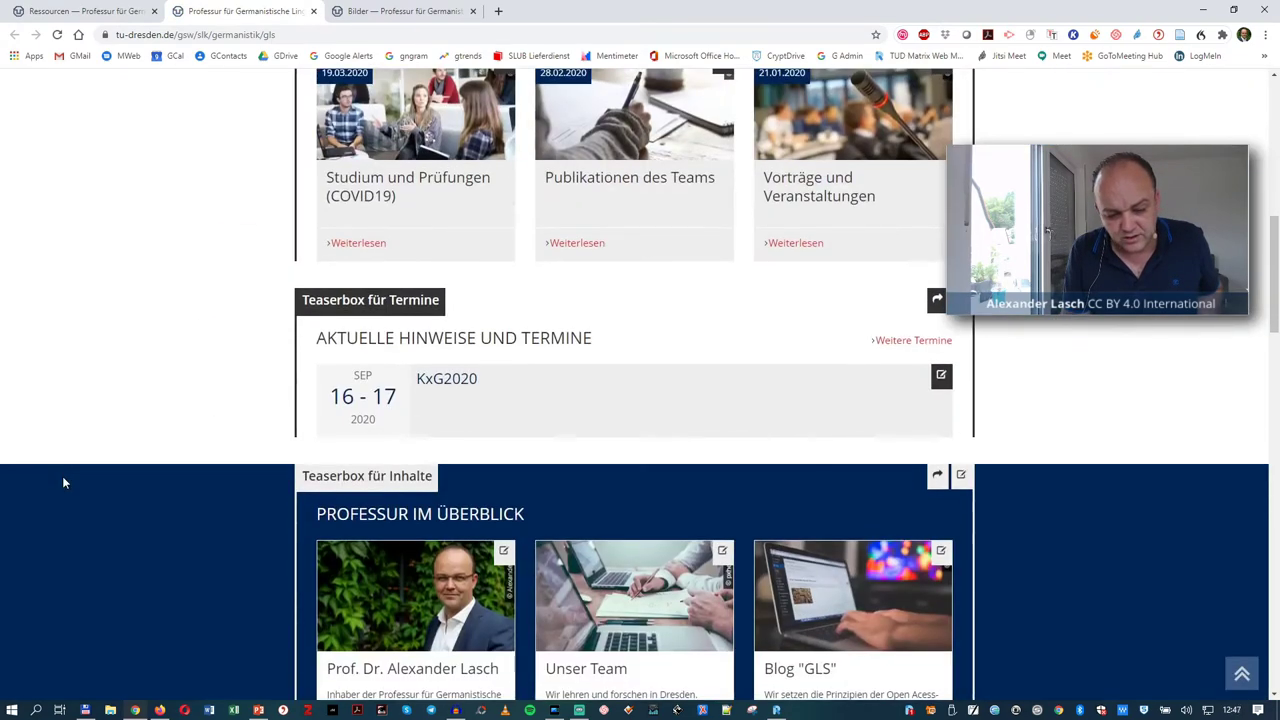
scroll(62, 483, "up", 12)
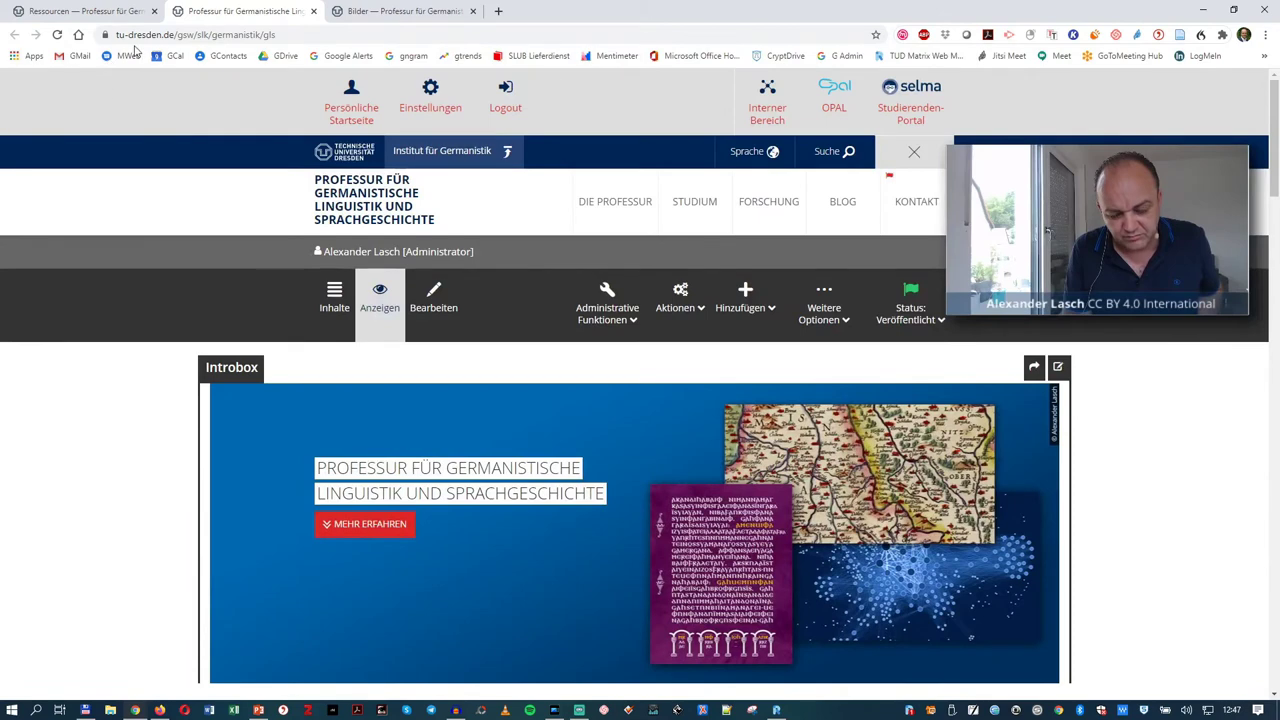
scroll(66, 372, "down", 2)
scroll(66, 372, "down", 3)
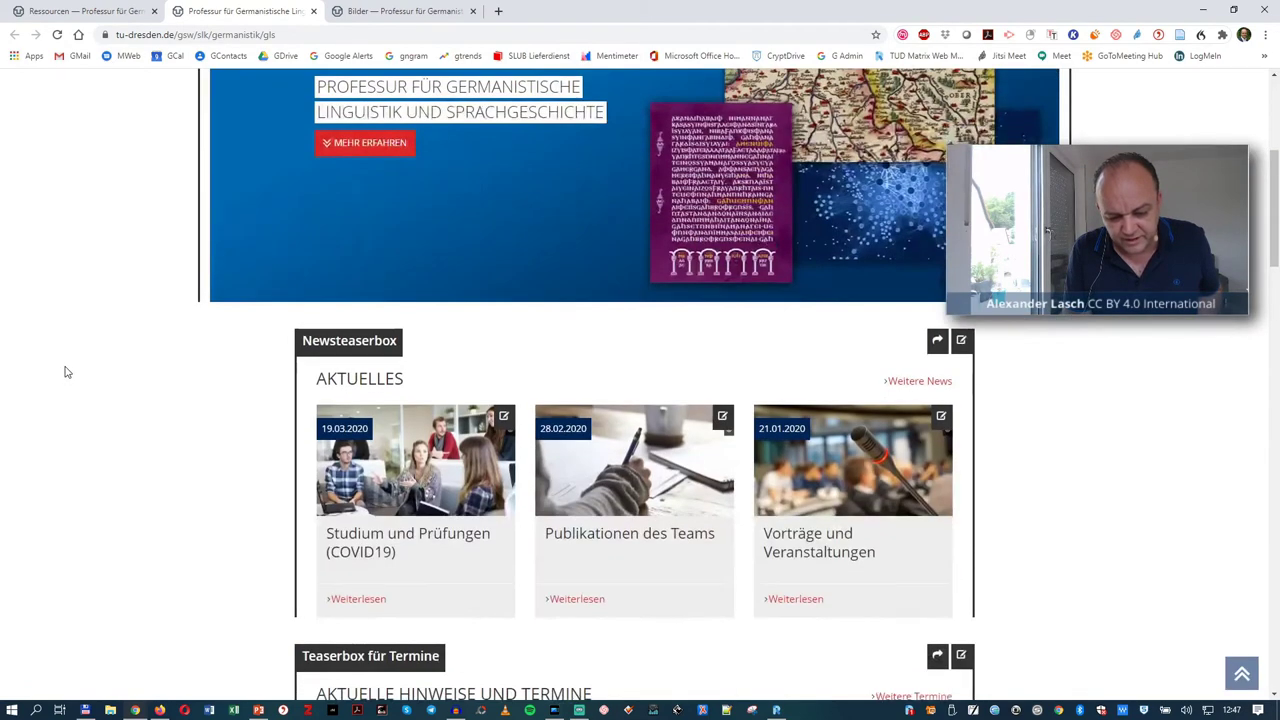
scroll(66, 372, "up", 4)
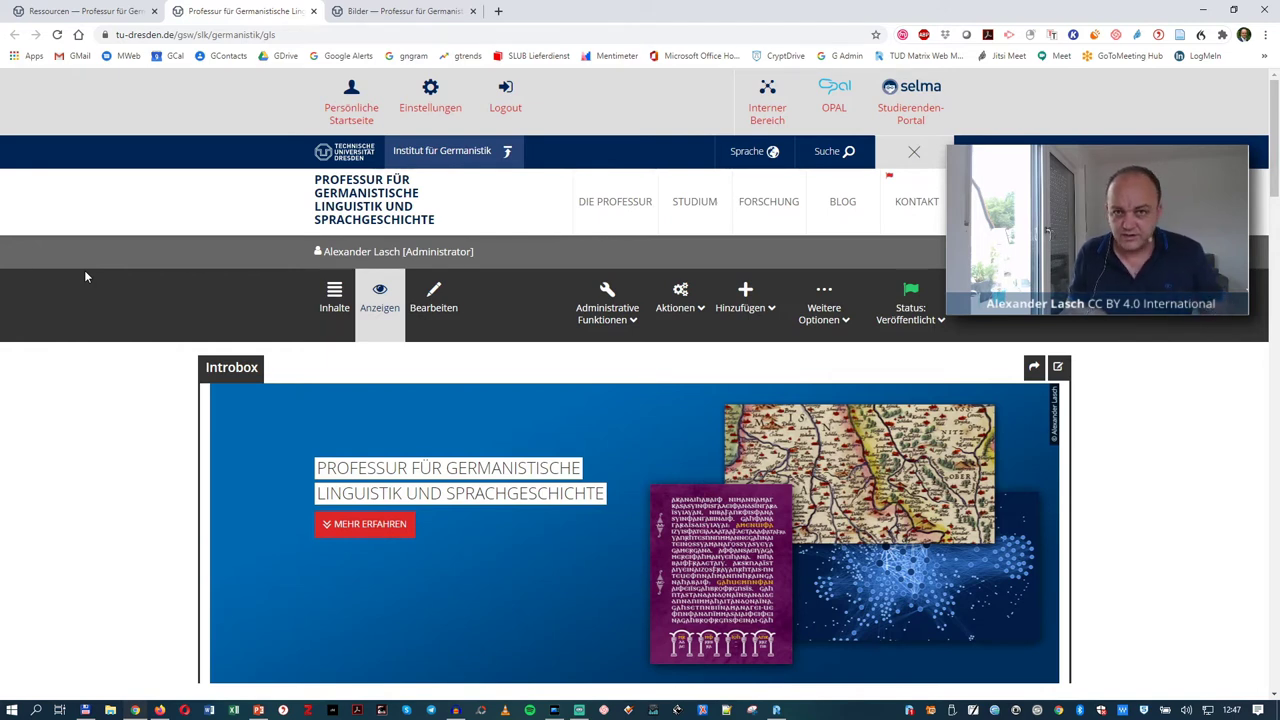
- Return to the Ressourcen folder overview, open its Bilder folder and look through the contents
left_click(62, 14)
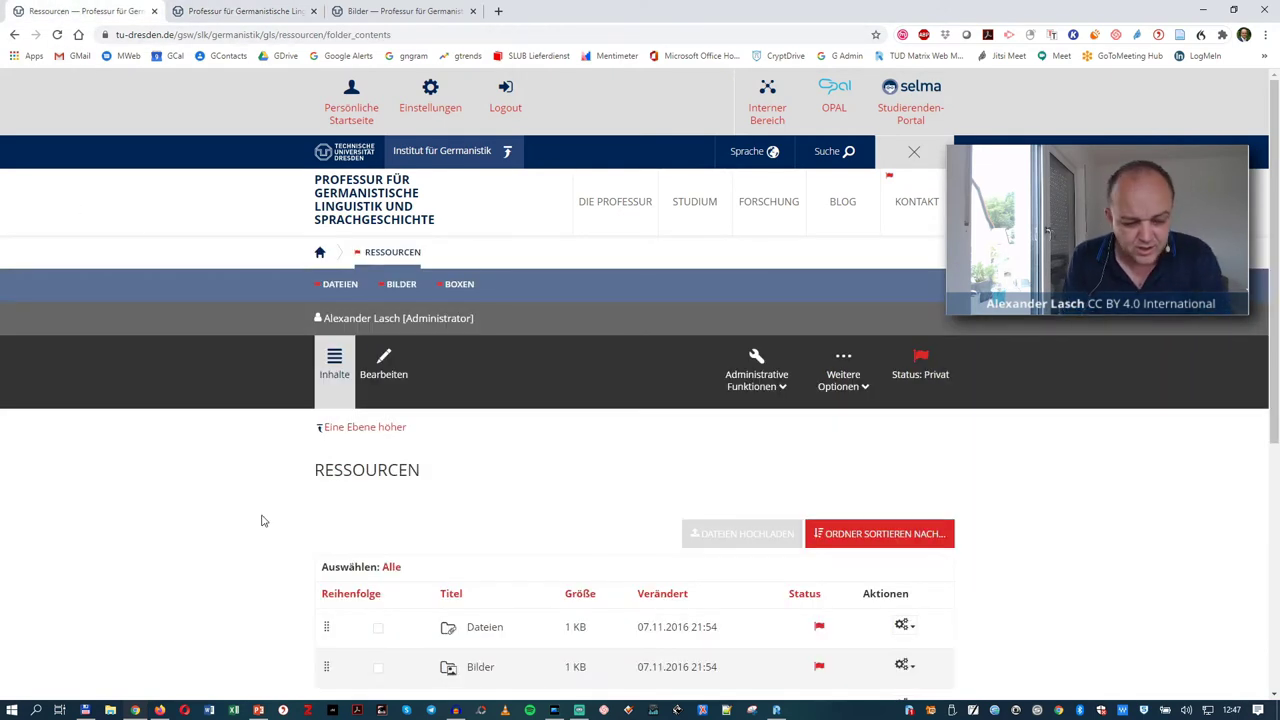
scroll(263, 520, "down", 2)
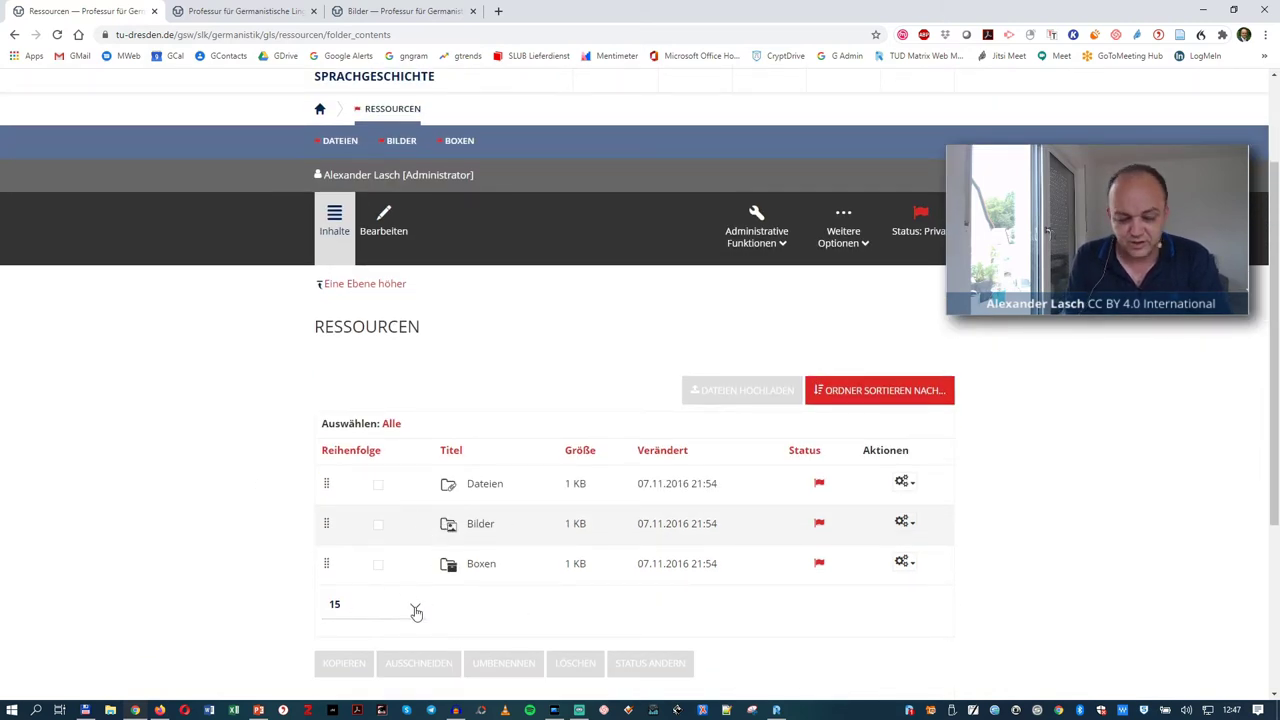
left_click(481, 528)
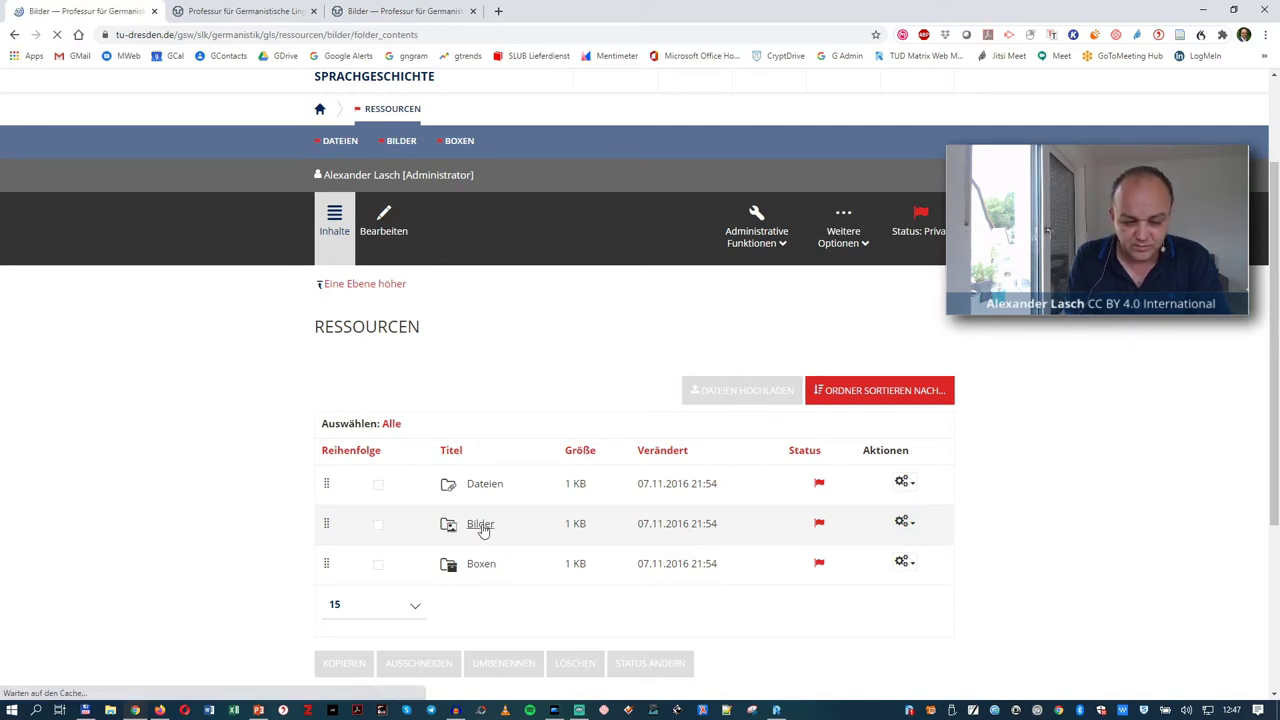
scroll(483, 531, "down", 6)
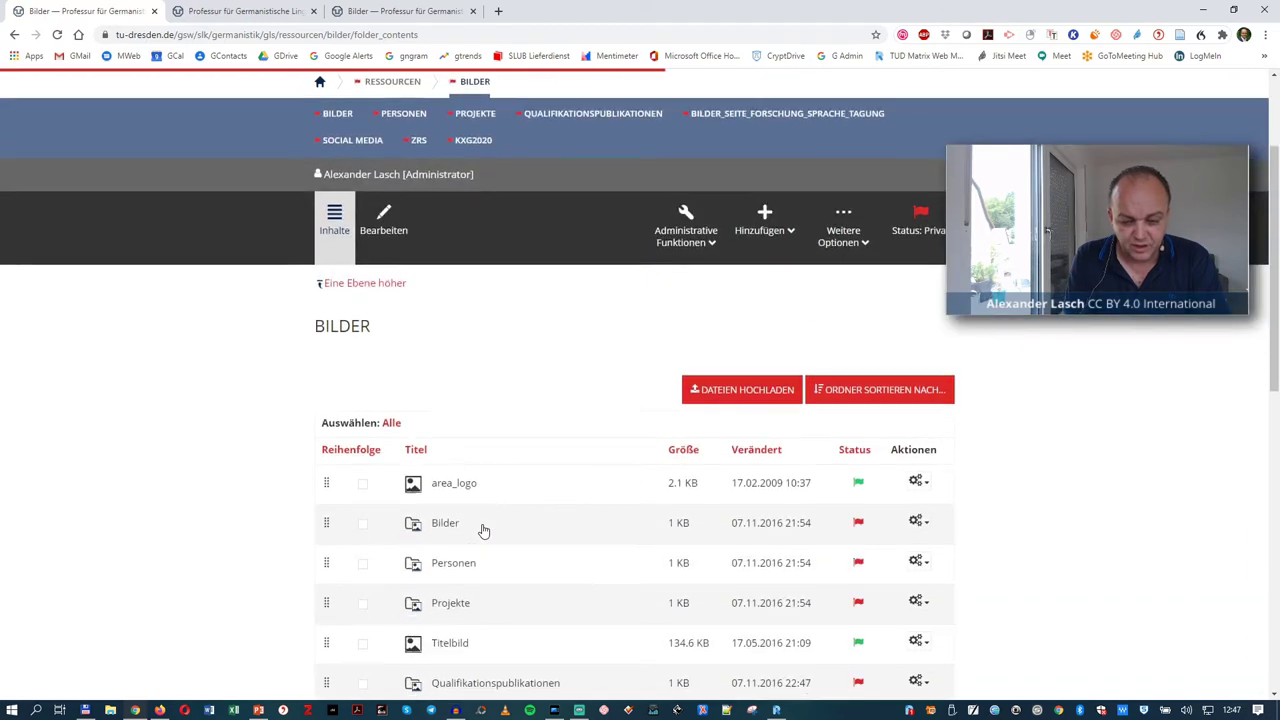
scroll(483, 531, "up", 6)
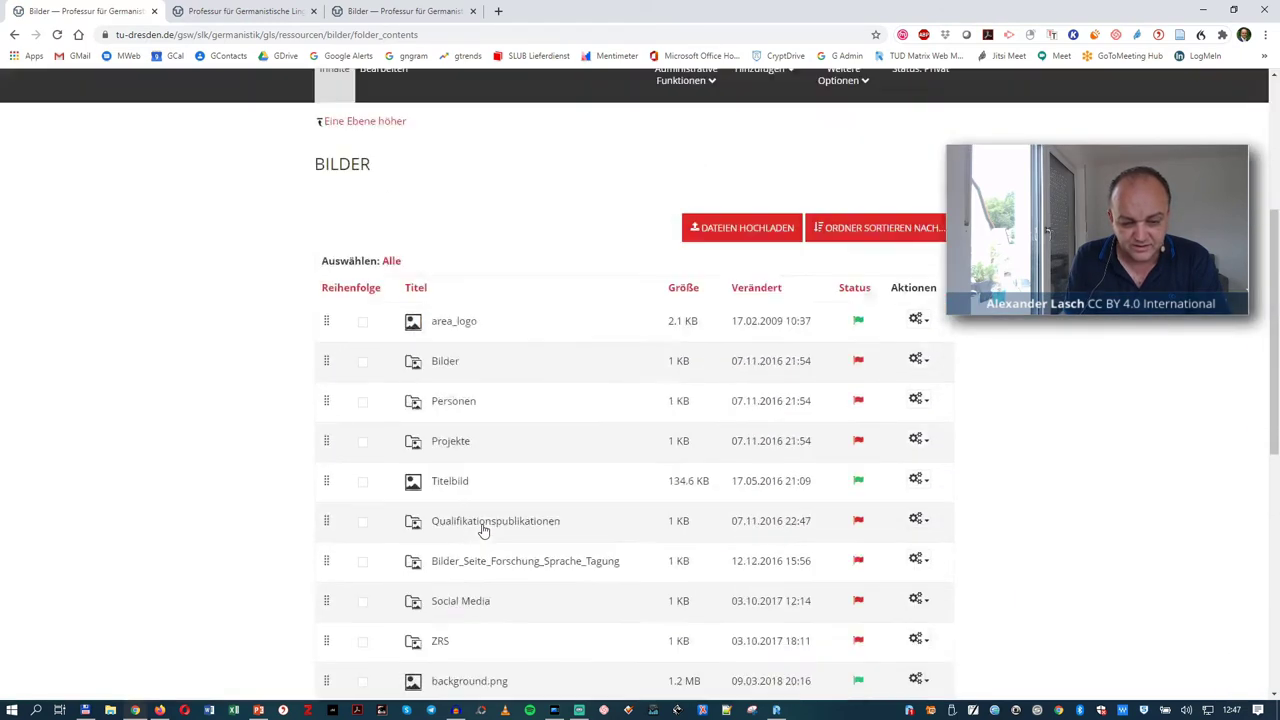
- Create a new image folder titled DigitaleLehre001 inside the Bilder folder and save it
left_click(787, 397)
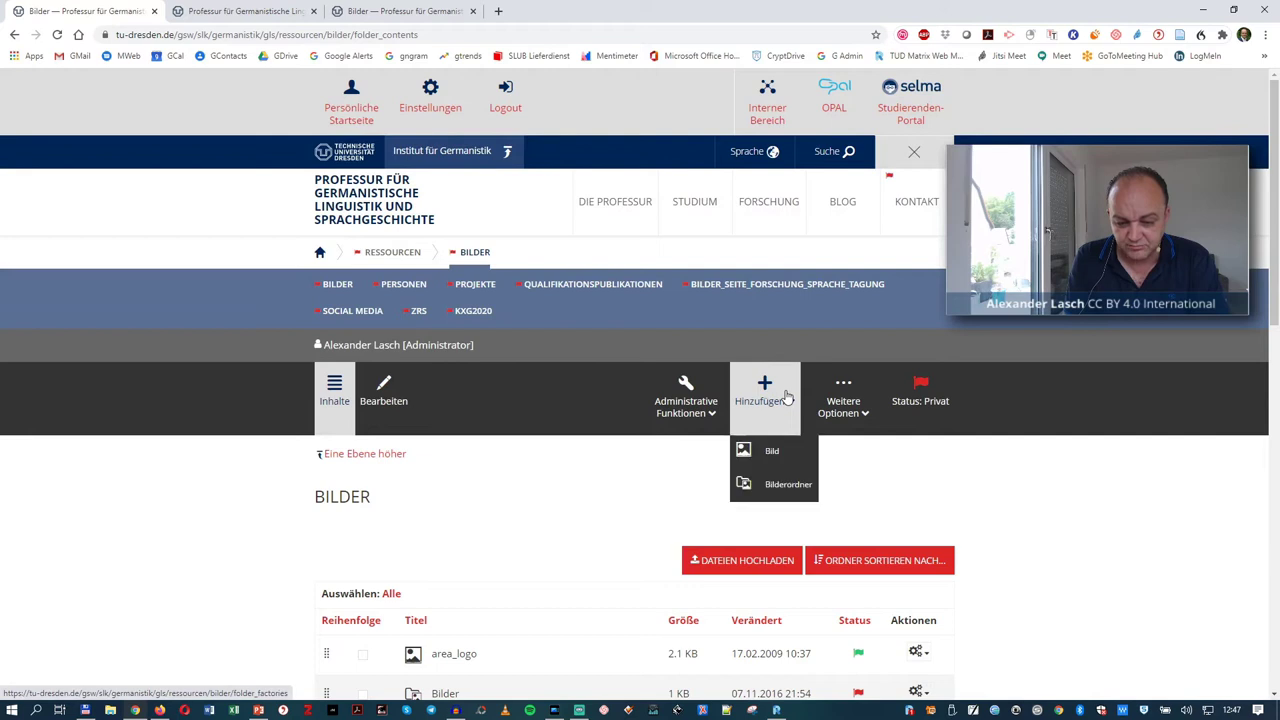
left_click(771, 487)
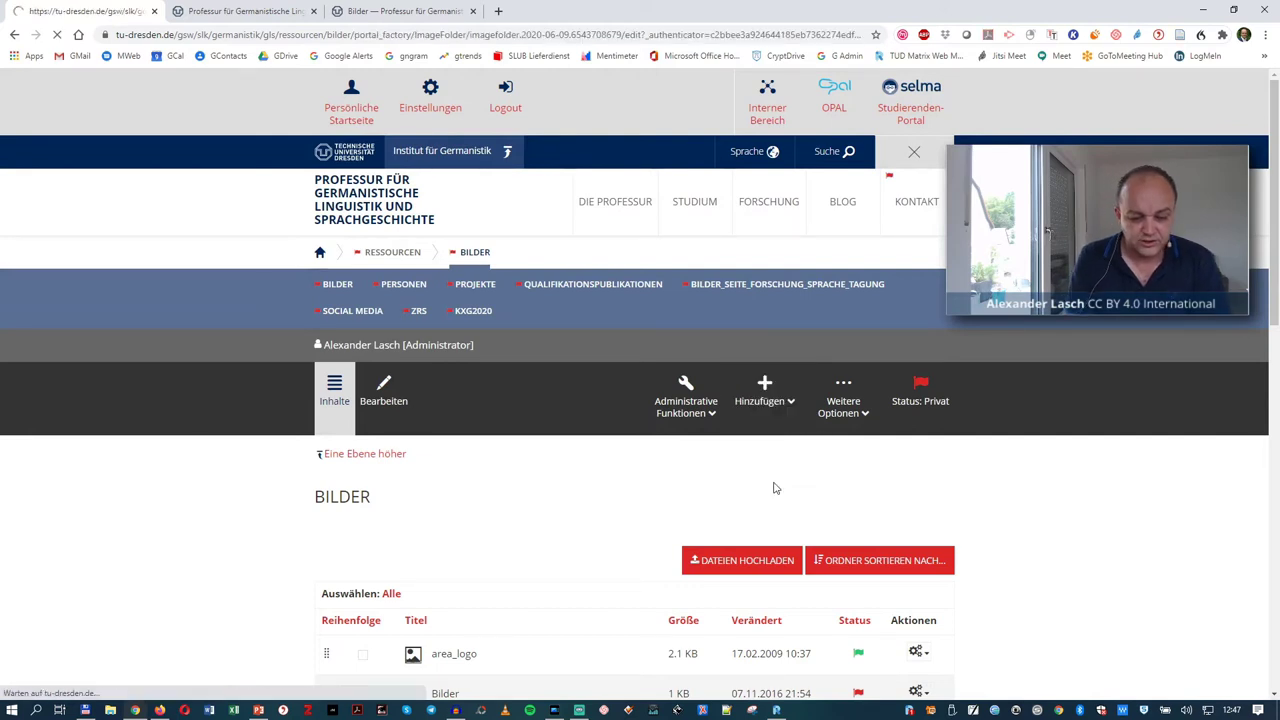
left_click(597, 508)
type("Digi")
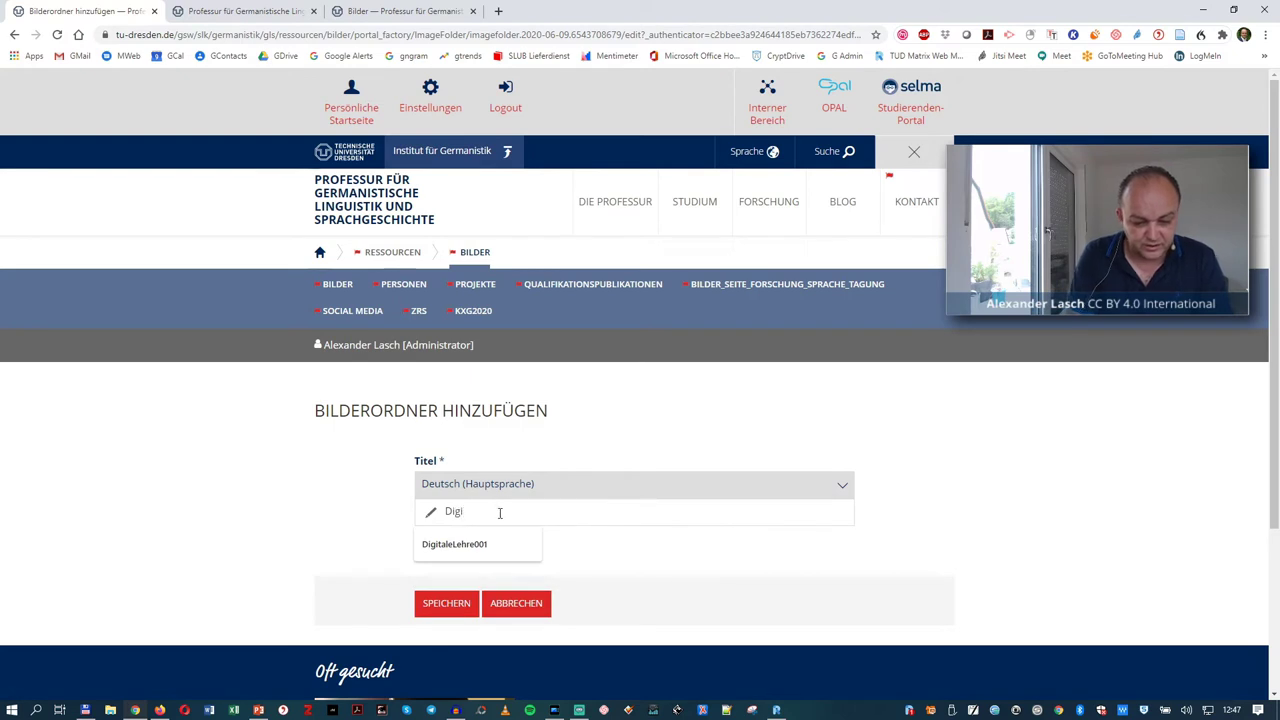
left_click(487, 548)
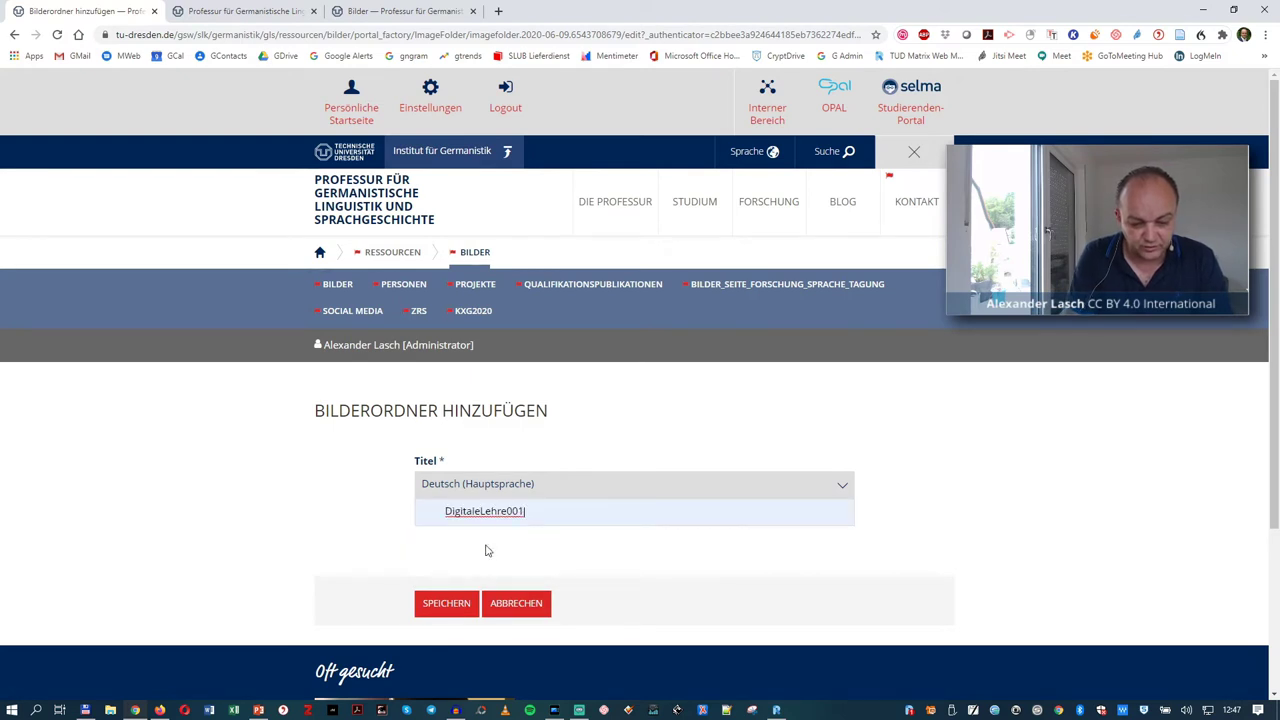
left_click(457, 604)
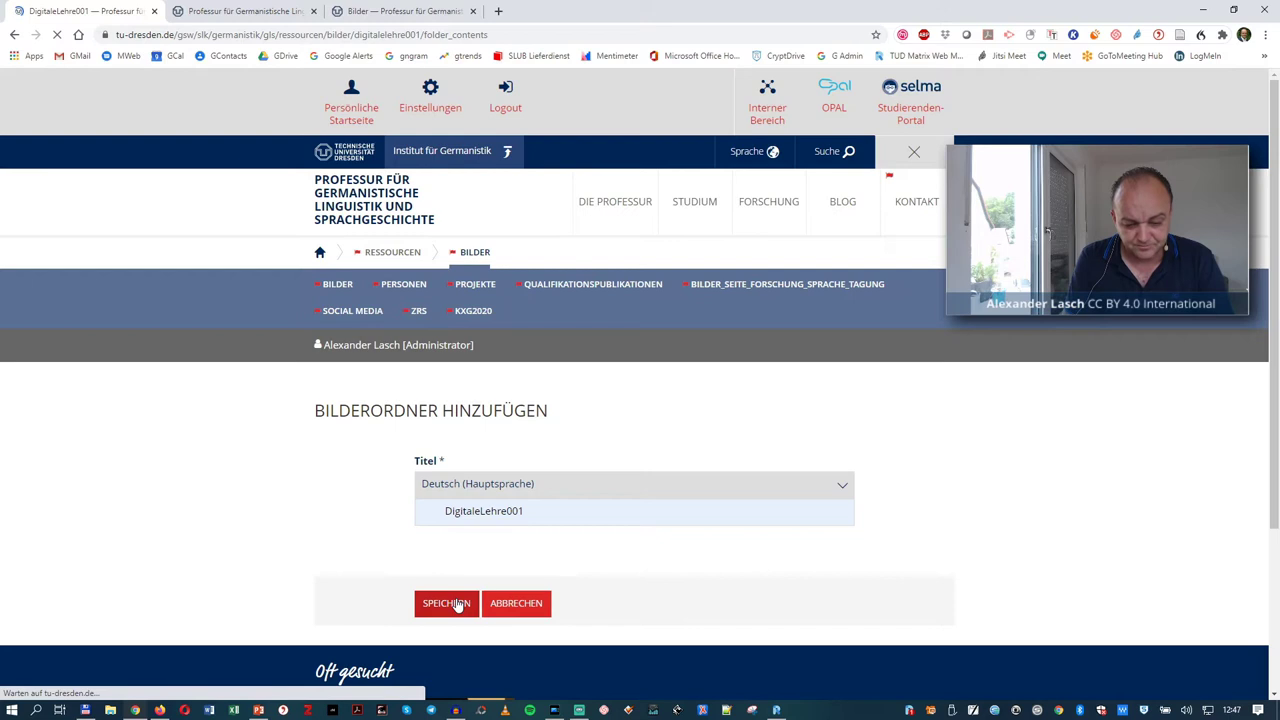
- Start a file upload in DigitaleLehre001 and add the slide images Folie1.PNG to Folie8.PNG from the digitaltag folder in Total Commander
scroll(630, 464, "down", 1)
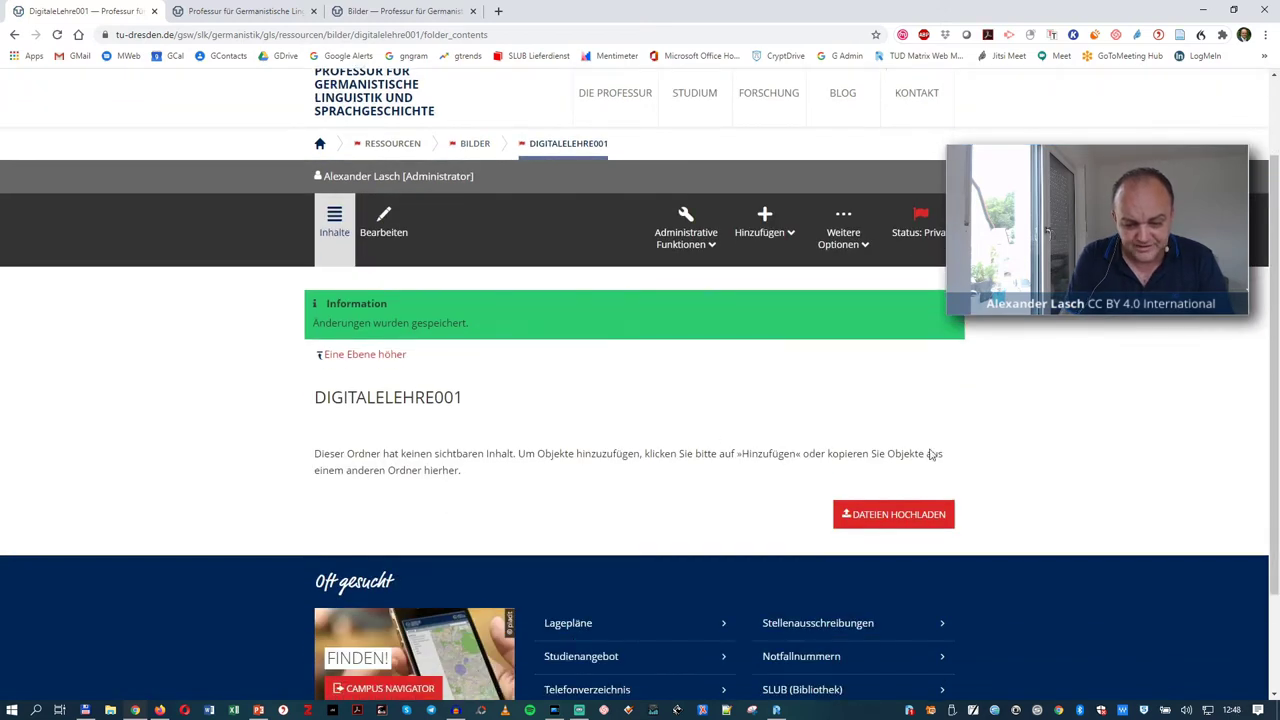
left_click(892, 515)
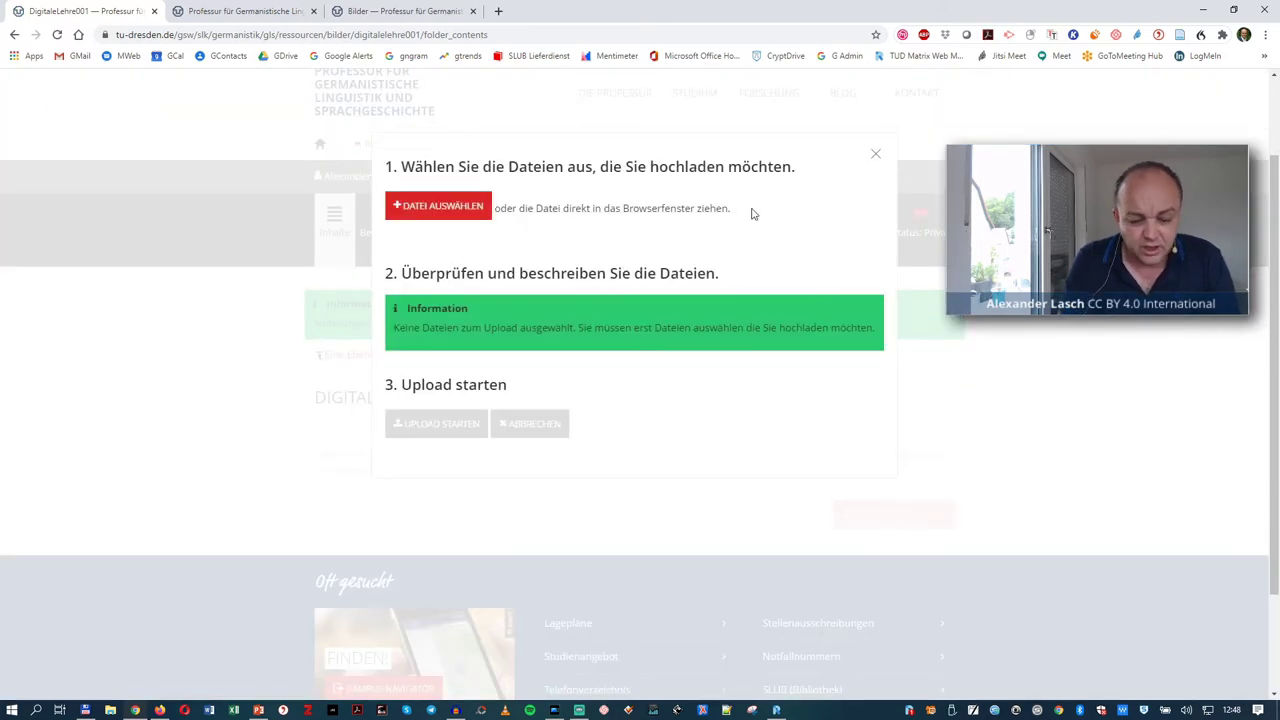
left_click(86, 709)
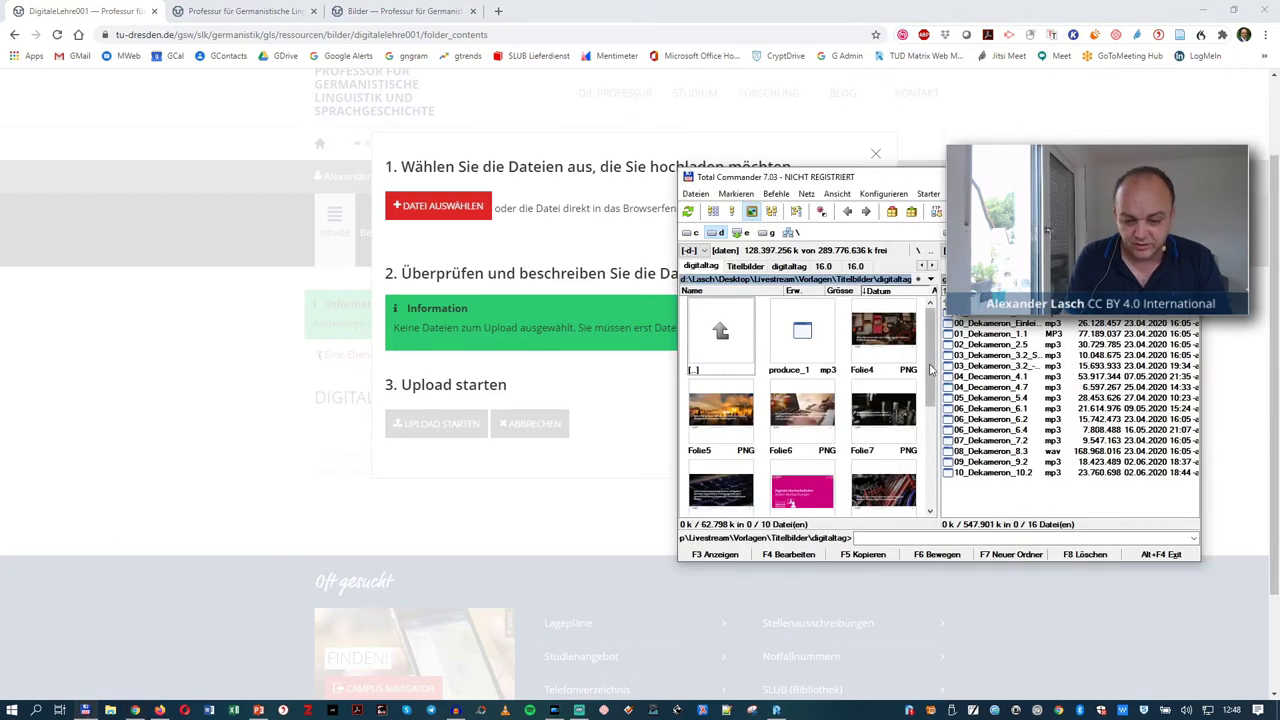
mouse_move(935, 365)
left_mouse_down()
mouse_move(935, 388)
mouse_move(933, 358)
left_mouse_up()
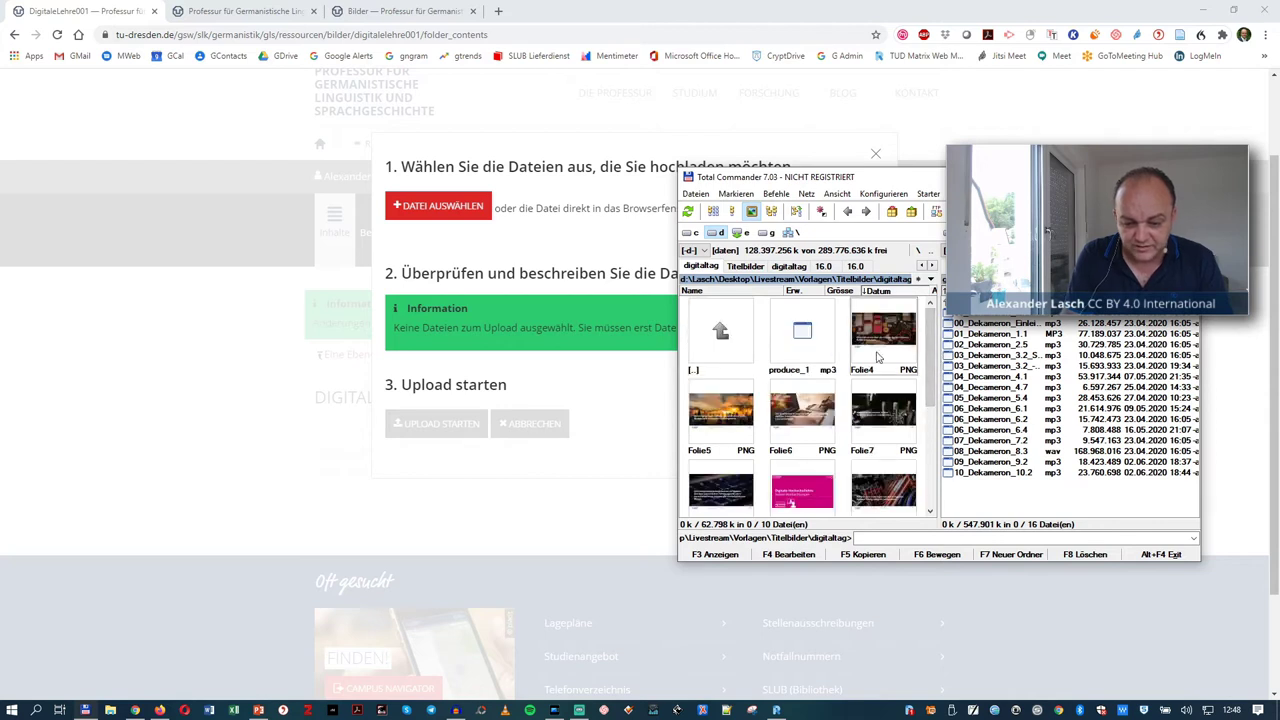
scroll(926, 383, "down", 2)
left_click(740, 420, "shift")
left_click_drag(727, 333, 573, 262)
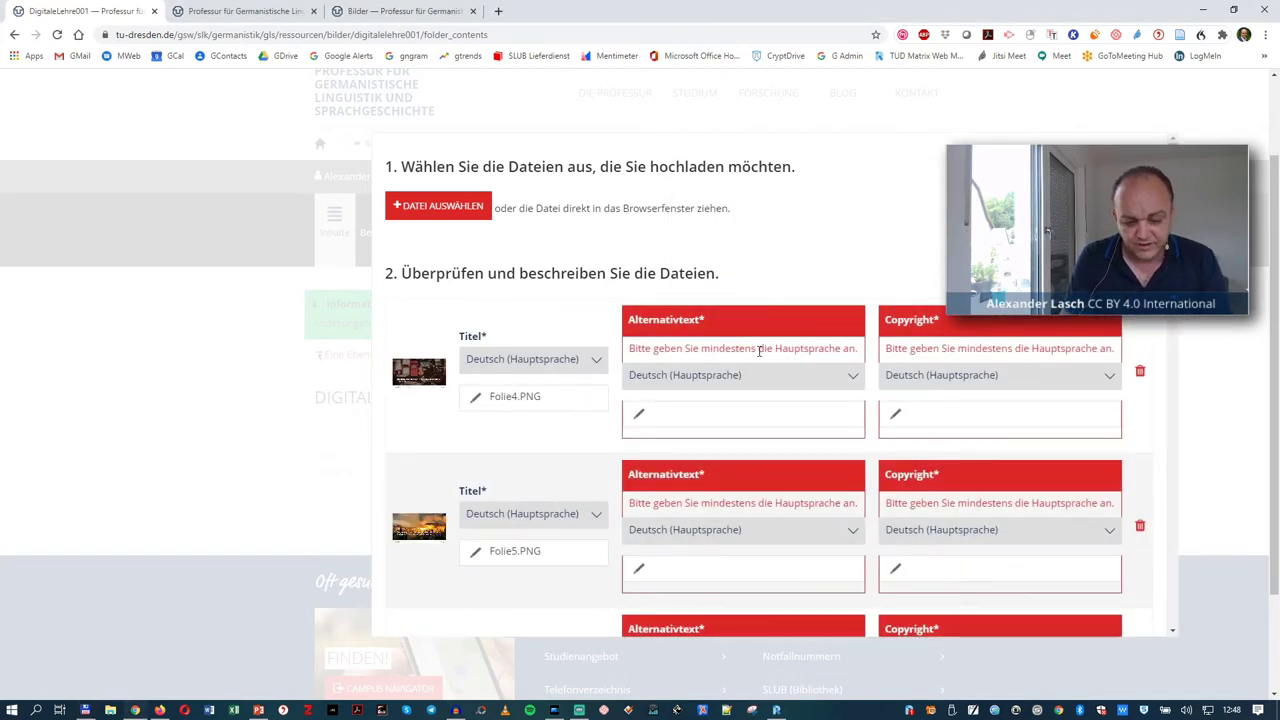
- Enter "CC BY 4.0" followed by the author's name as the copyright of Folie3.PNG and copy that text
scroll(759, 350, "down", 8)
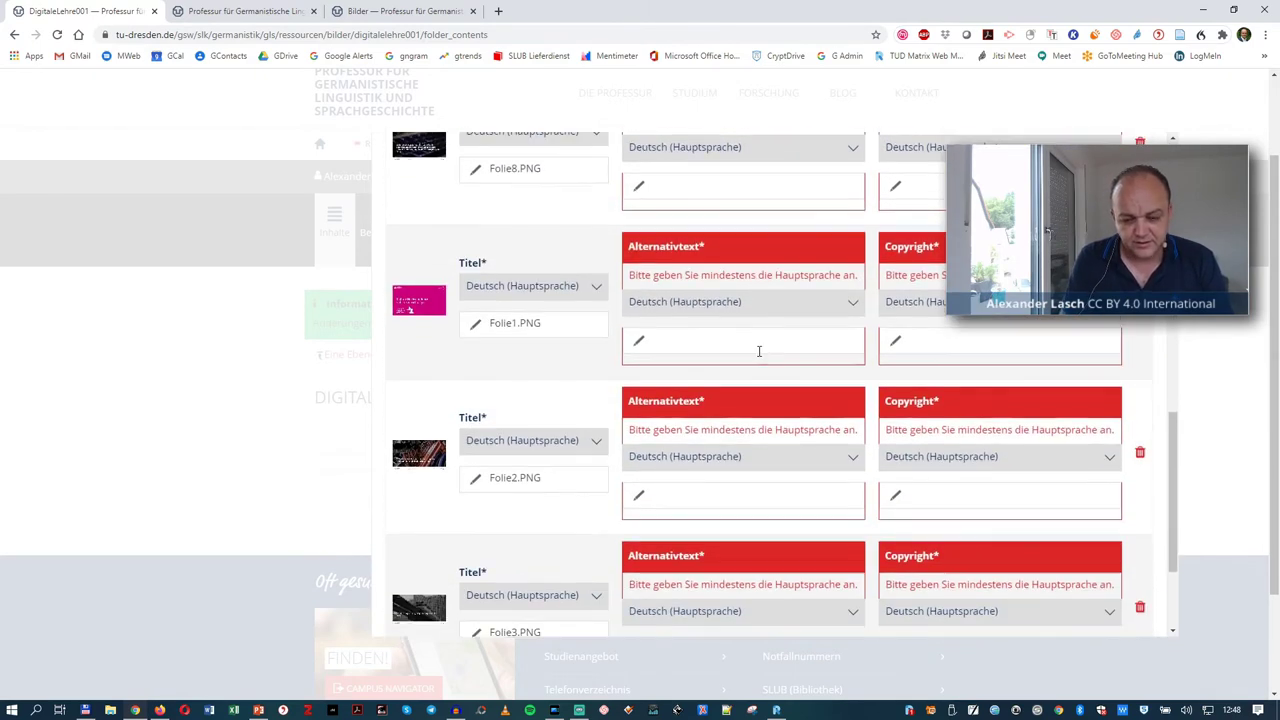
scroll(759, 351, "down", 3)
left_click(929, 483)
type("CC BY 4.0 Alexander Lasch")
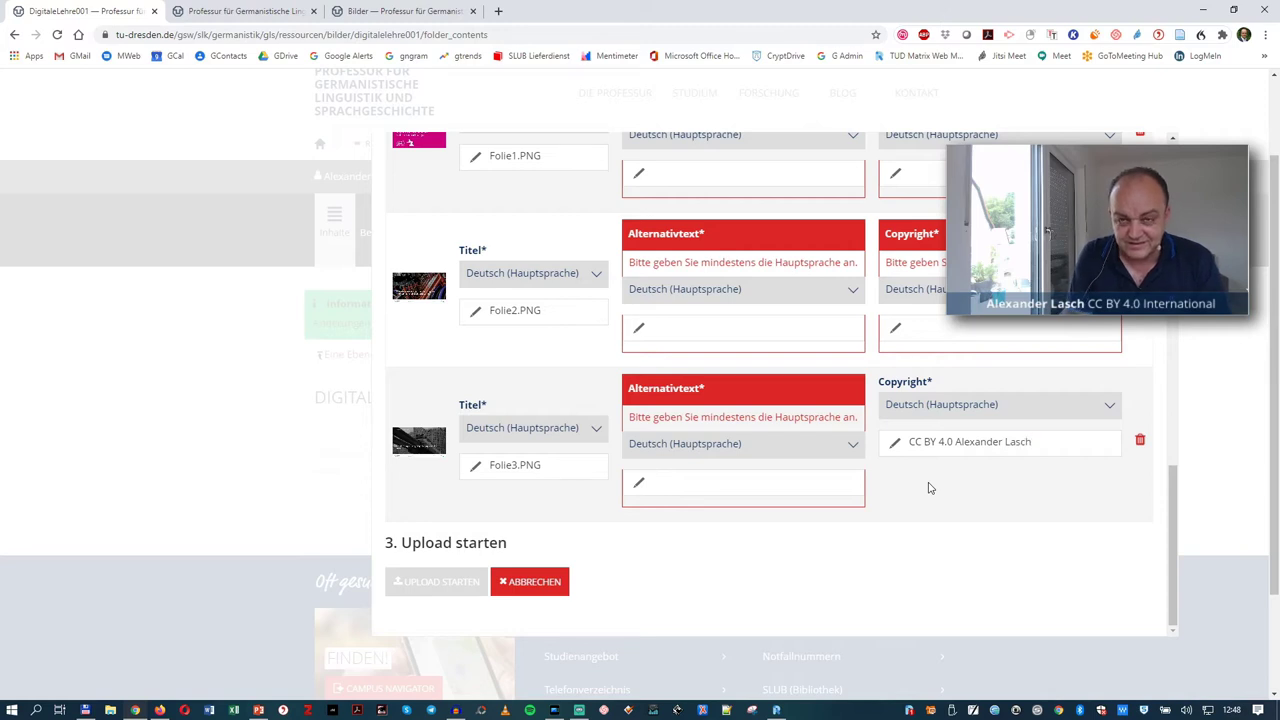
key("ctrl+a")
key("ctrl+c")
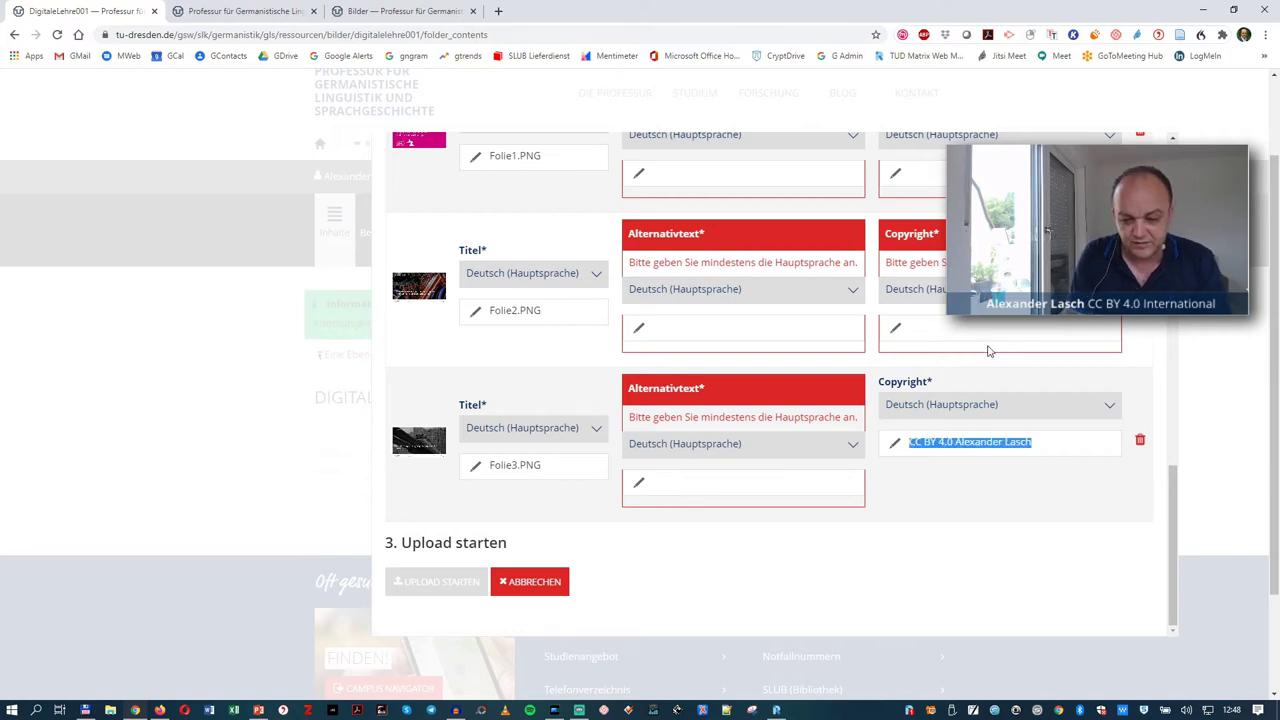
- Insert the copied copyright notice for Folie2.PNG, Folie1.PNG, Folie8.PNG and Folie7.PNG
left_click(977, 330)
key("ctrl+v")
scroll(977, 333, "up", 2)
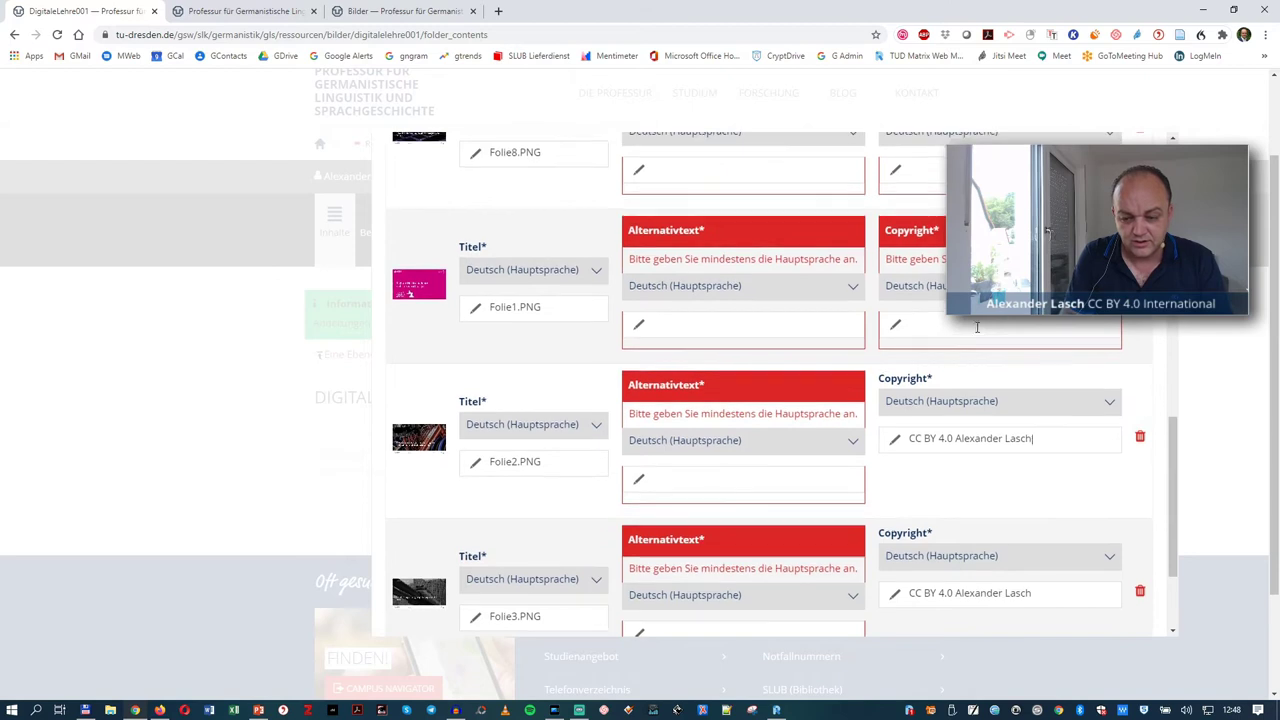
key("ctrl+v")
scroll(955, 350, "up", 3)
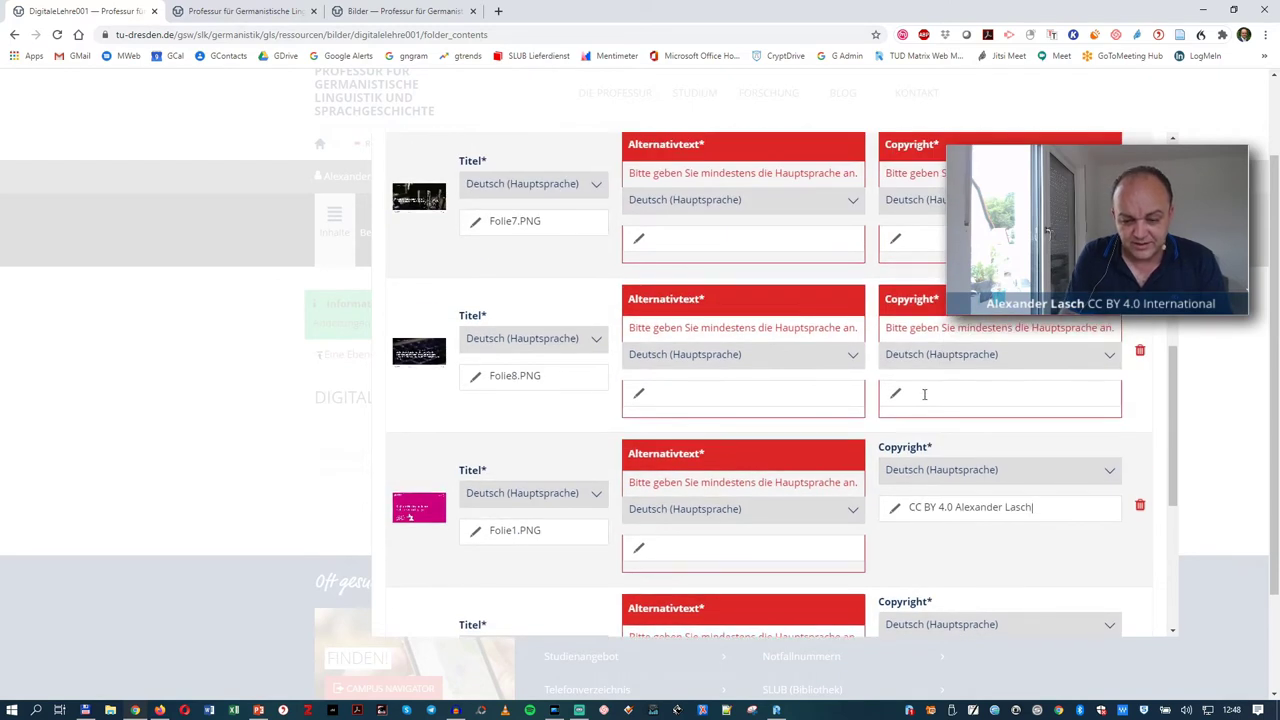
left_click(945, 381)
scroll(945, 381, "up", 3)
left_click(945, 380)
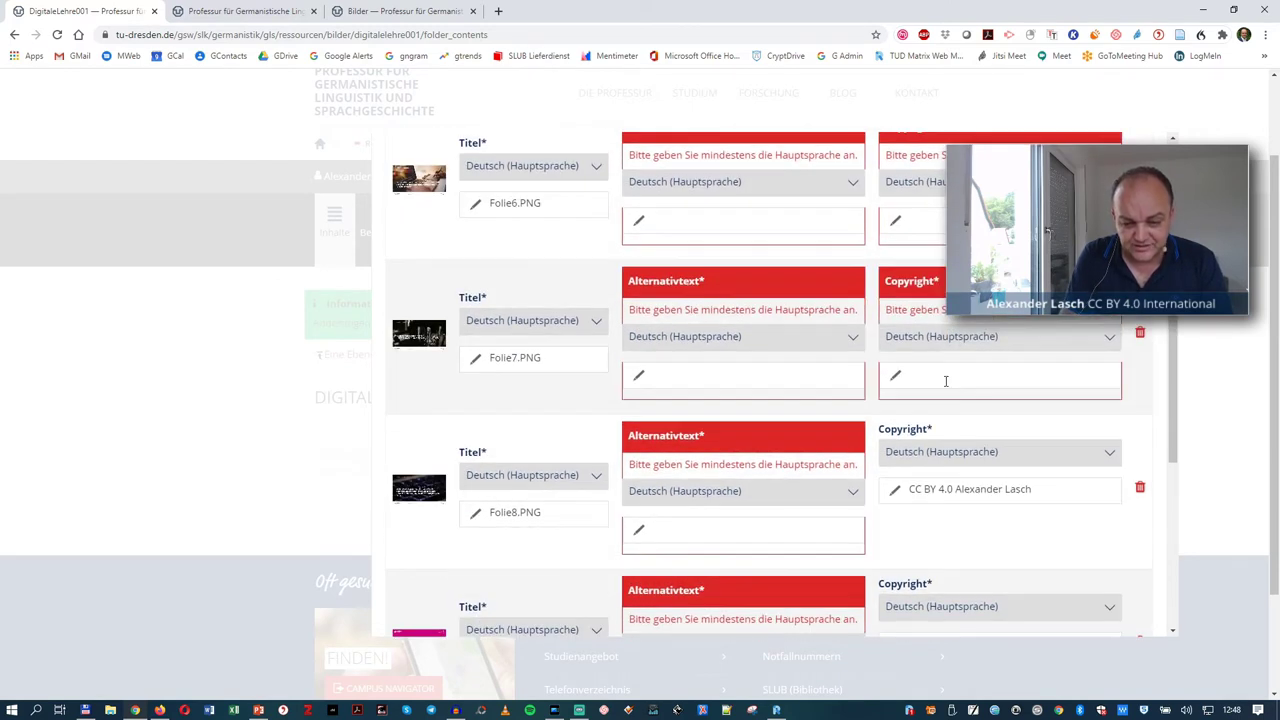
key("ctrl+v")
- Insert the copied copyright notice for the remaining images Folie6.PNG, Folie5.PNG and Folie4.PNG
scroll(940, 377, "up", 3)
left_click(938, 376)
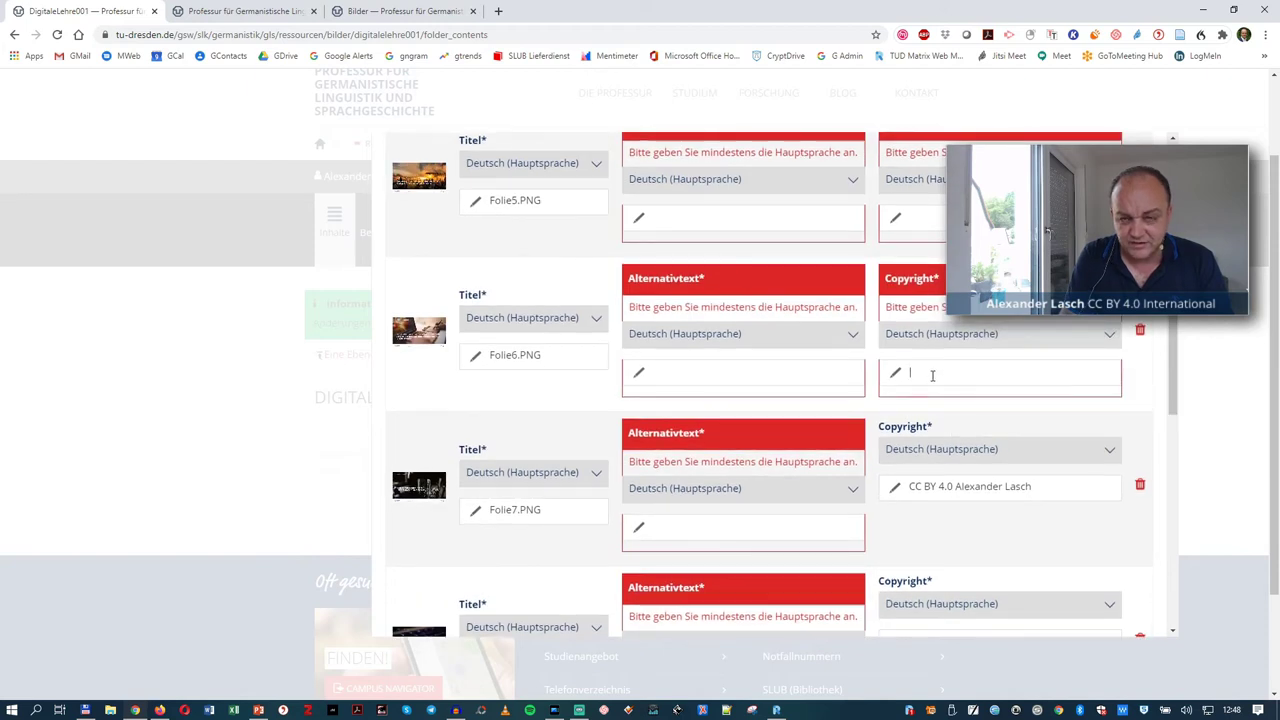
key("ctrl+v")
scroll(931, 381, "up", 3)
left_click(918, 343)
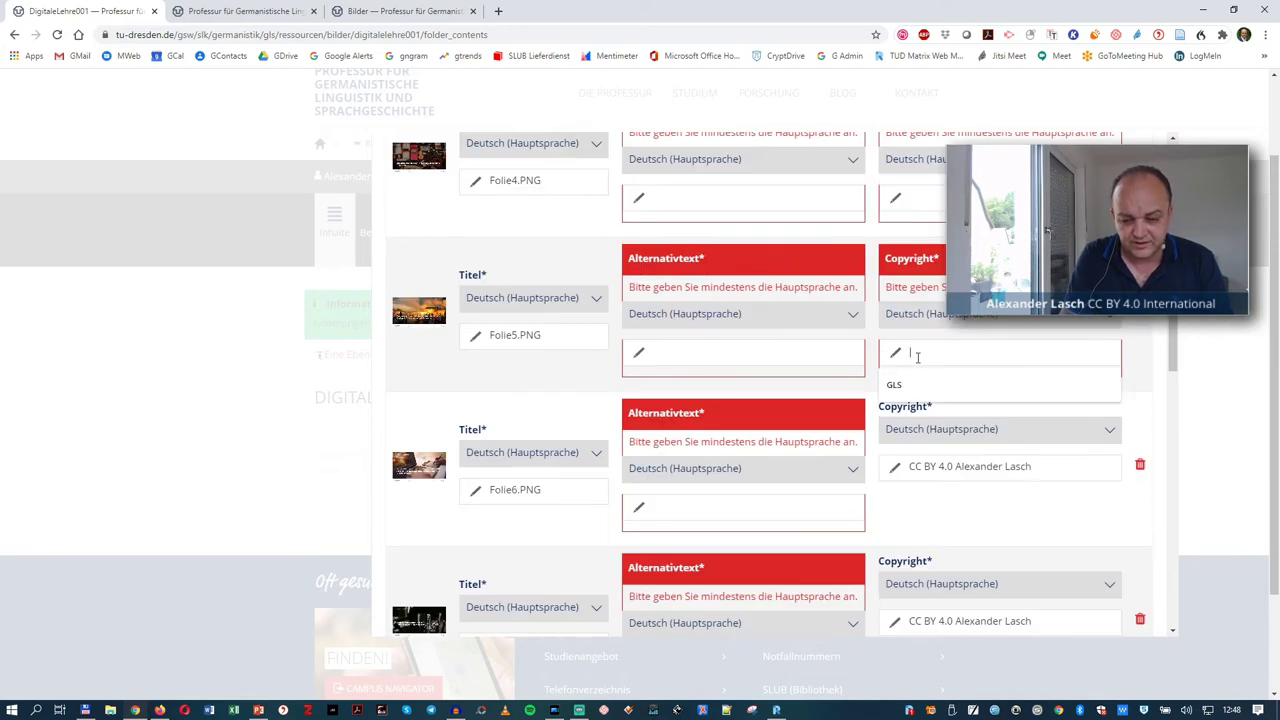
key("ctrl+v")
scroll(918, 355, "up", 3)
left_click(917, 380)
key("ctrl+v")
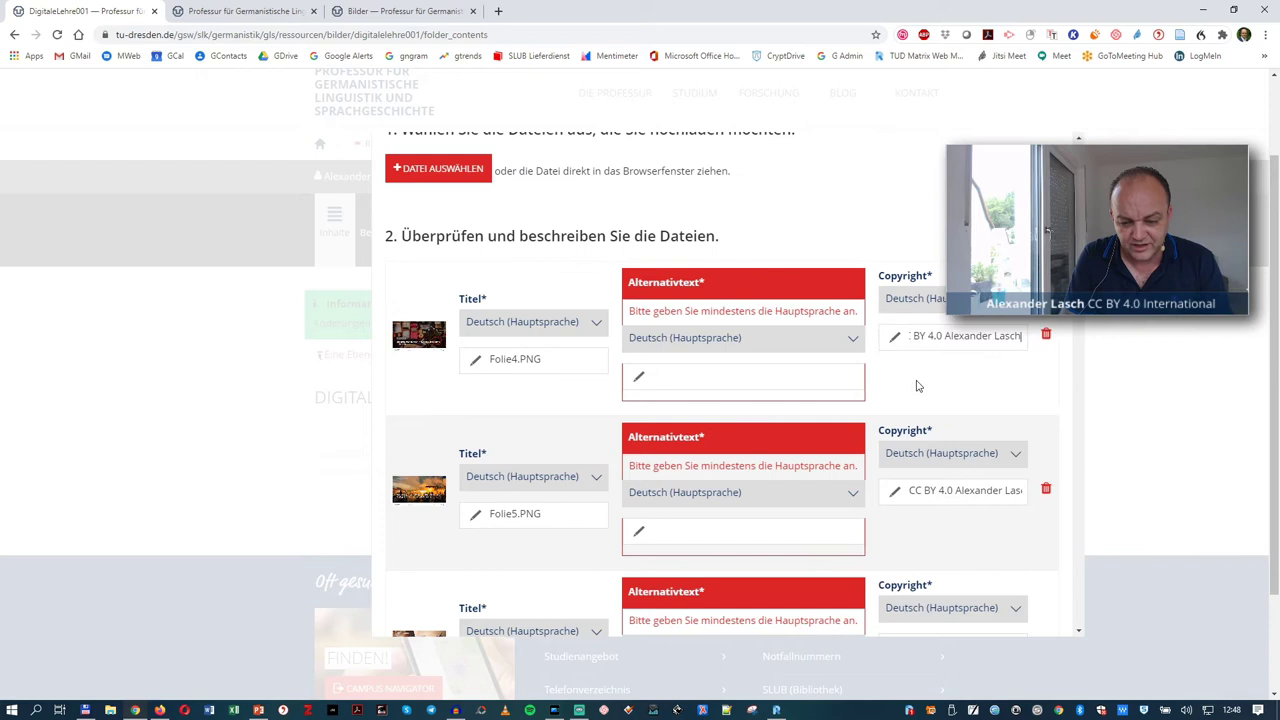
- Enter "[Barrierefreier Alternativtext 004]" as the alternative text of Folie4.PNG and copy it to Folie5.PNG
left_click(718, 386)
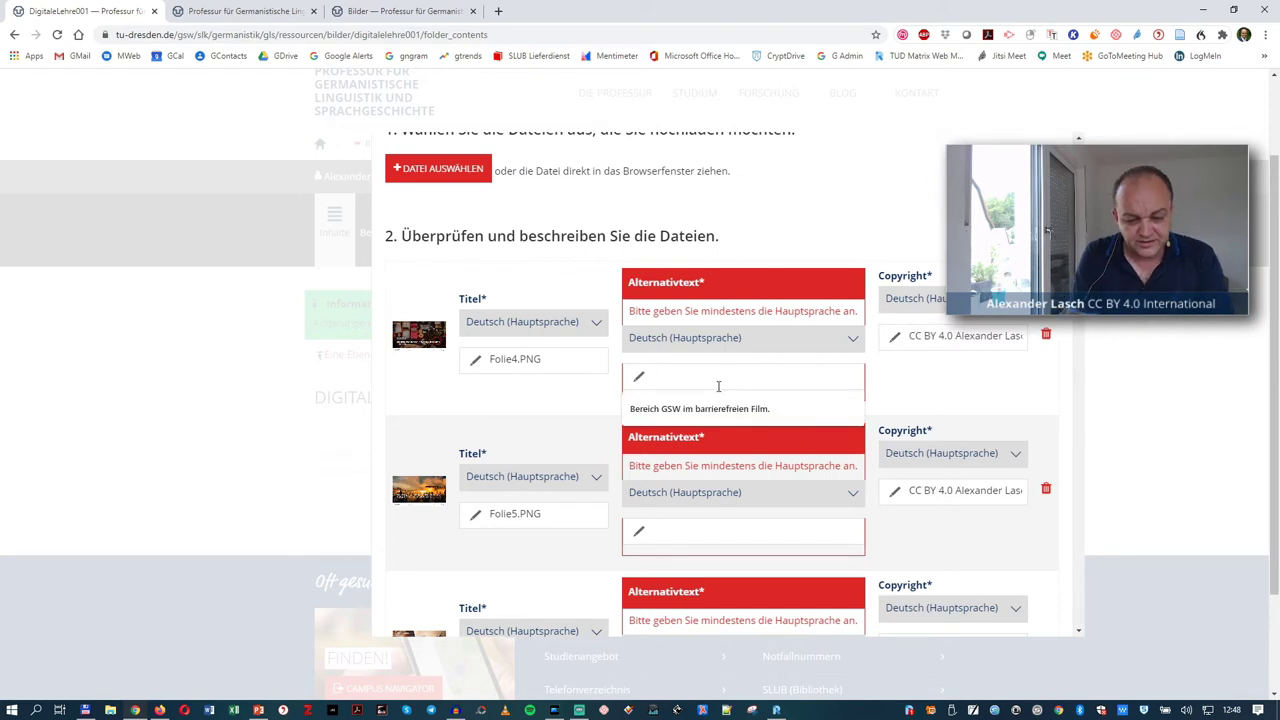
type("[Barrierefreier Alternativtext 004]")
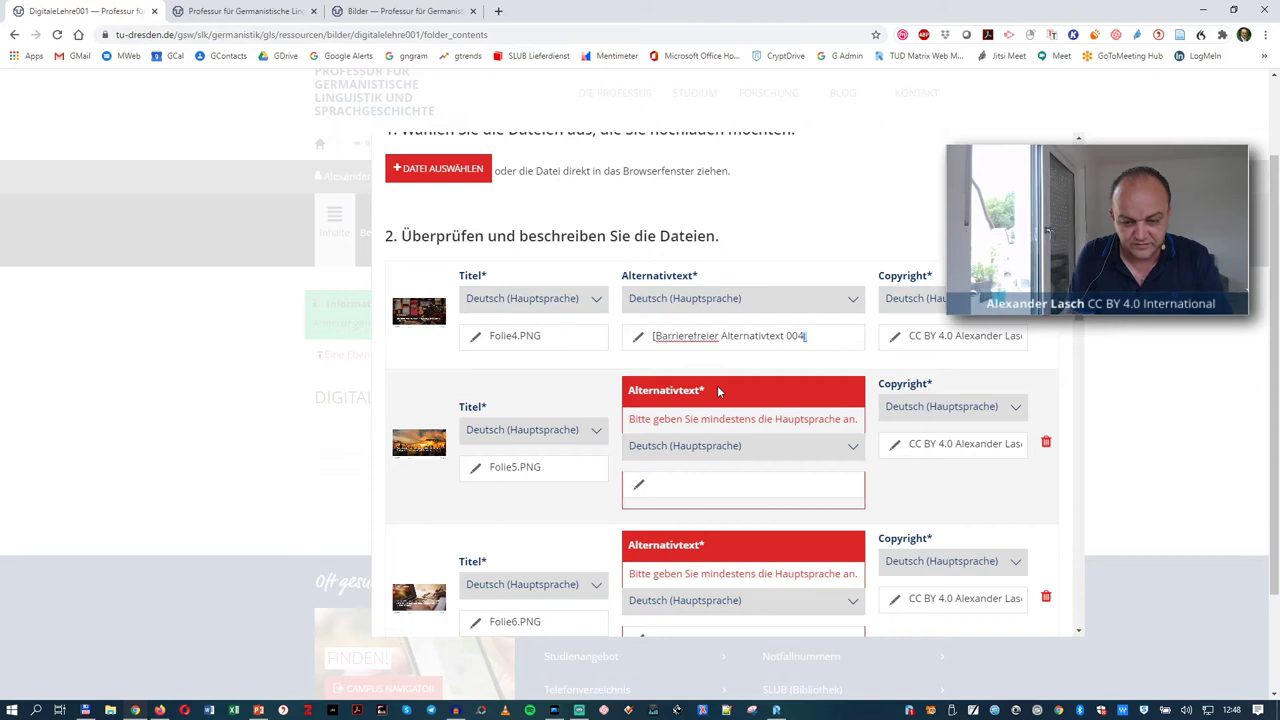
key("ctrl+a")
key("ctrl+c")
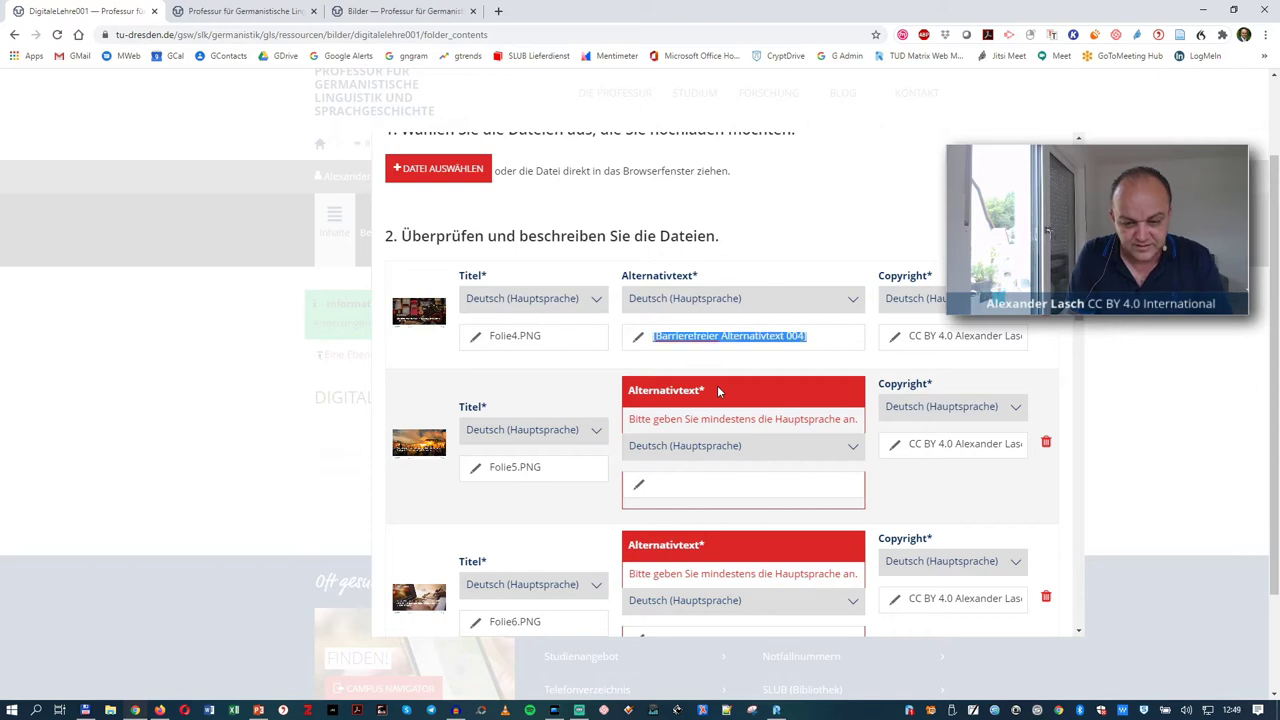
left_click(710, 488)
key("ctrl+v")
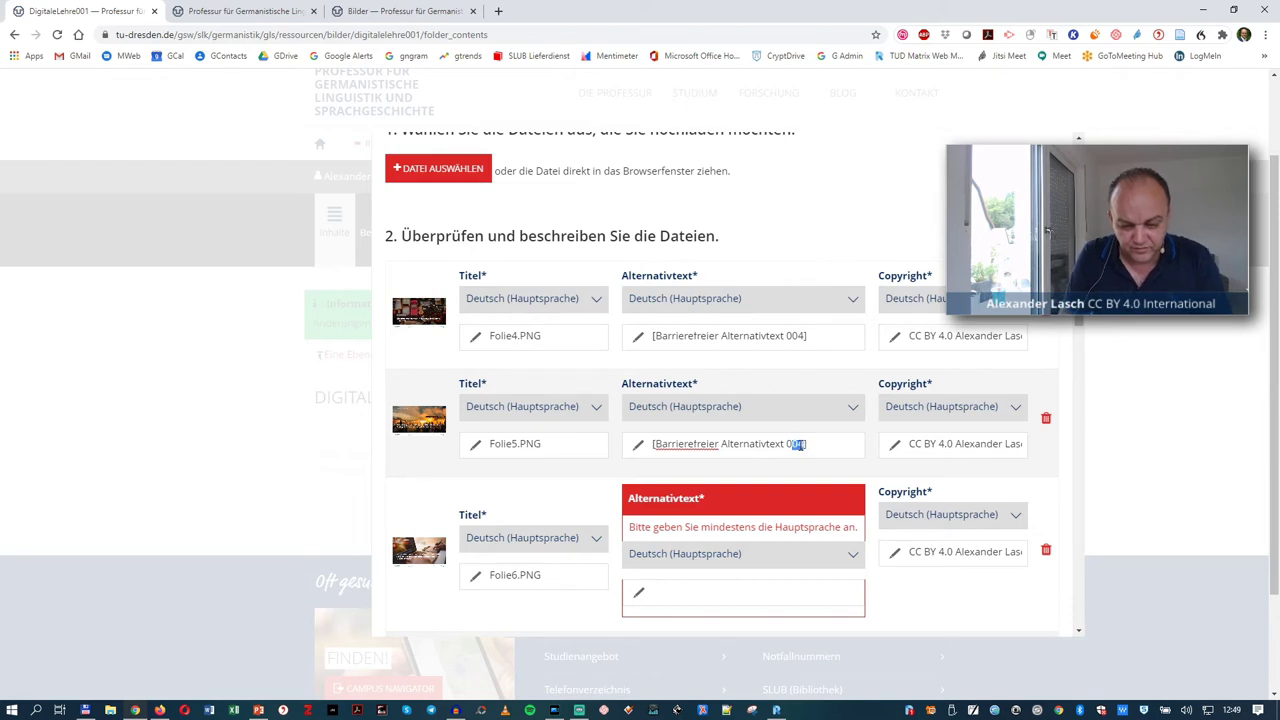
- Shorten the alternative text of Folie5.PNG to "[Barrierefreier Alternativtext]" and replace the one of Folie4.PNG with it
key("BackSpace")
key("ctrl+a")
key("ctrl+c")
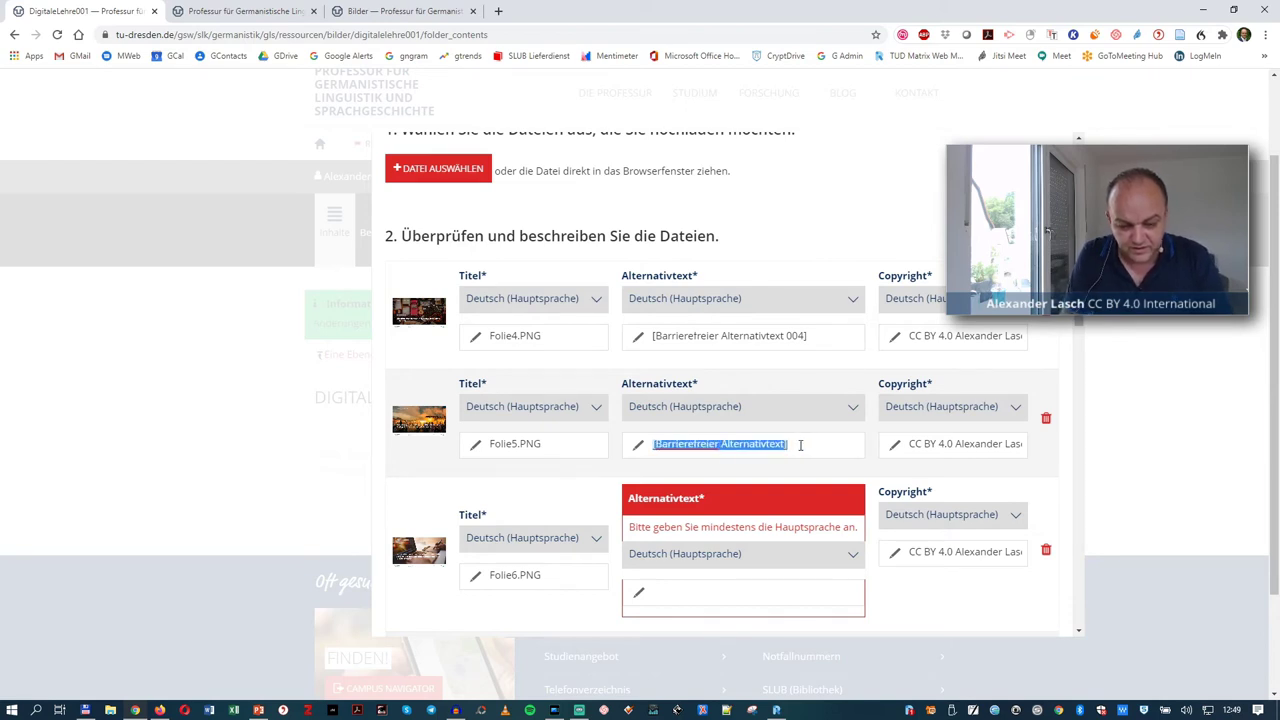
left_click(814, 330)
key("ctrl+a")
key("ctrl+v")
- Insert "[Barrierefreier Alternativtext]" as the alternative text of Folie6.PNG, Folie7.PNG, Folie8.PNG and Folie1.PNG
left_click(683, 601)
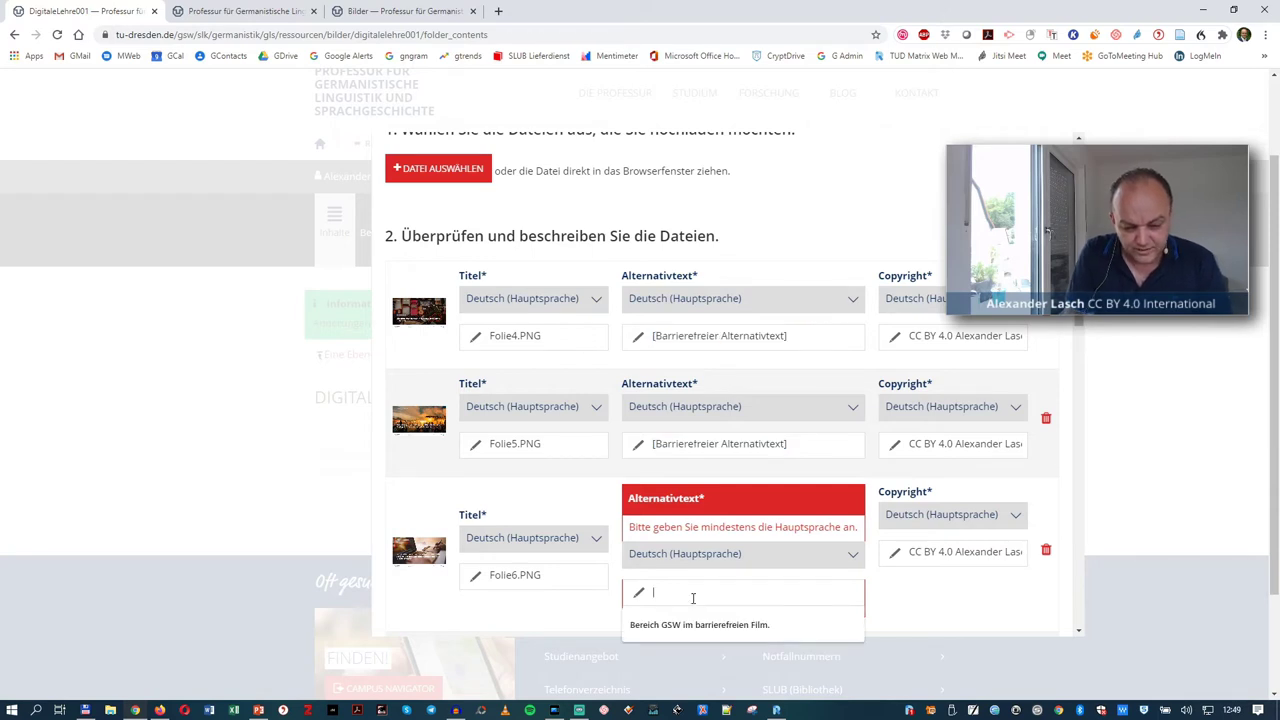
key("ctrl+v")
scroll(691, 600, "down", 2)
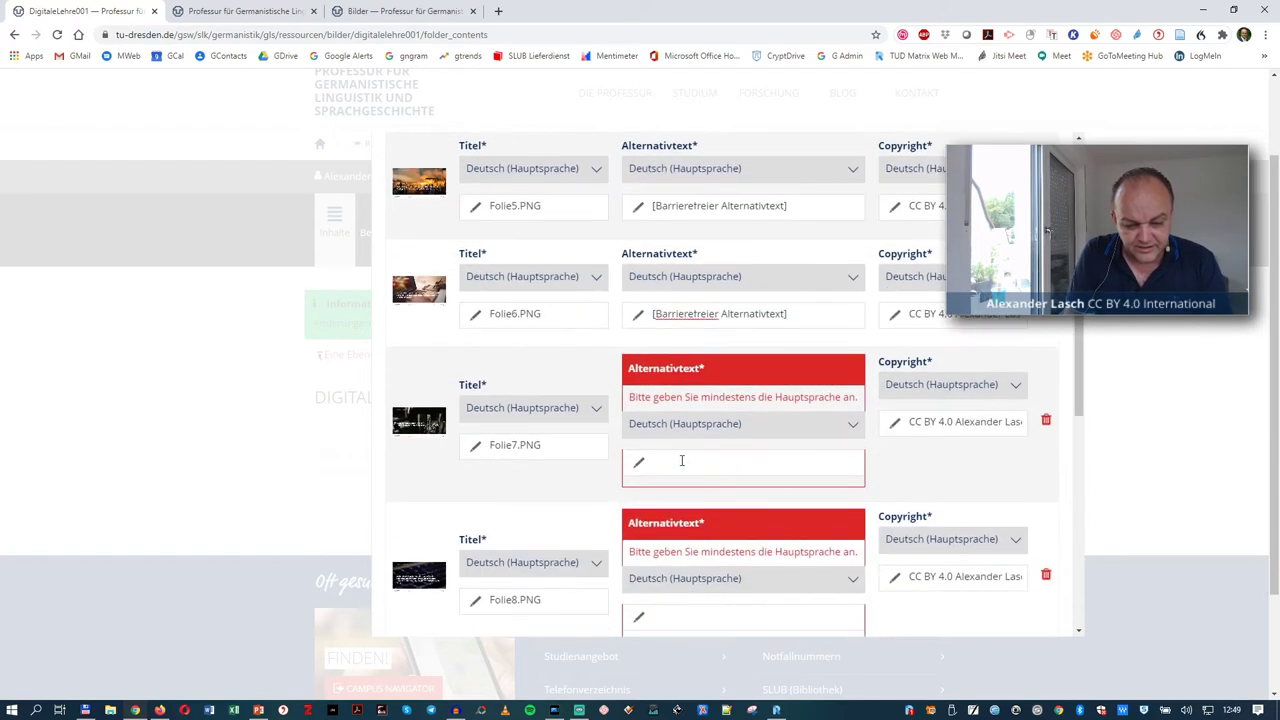
left_click(682, 460)
key("ctrl+v")
scroll(680, 463, "down", 2)
left_click(672, 361)
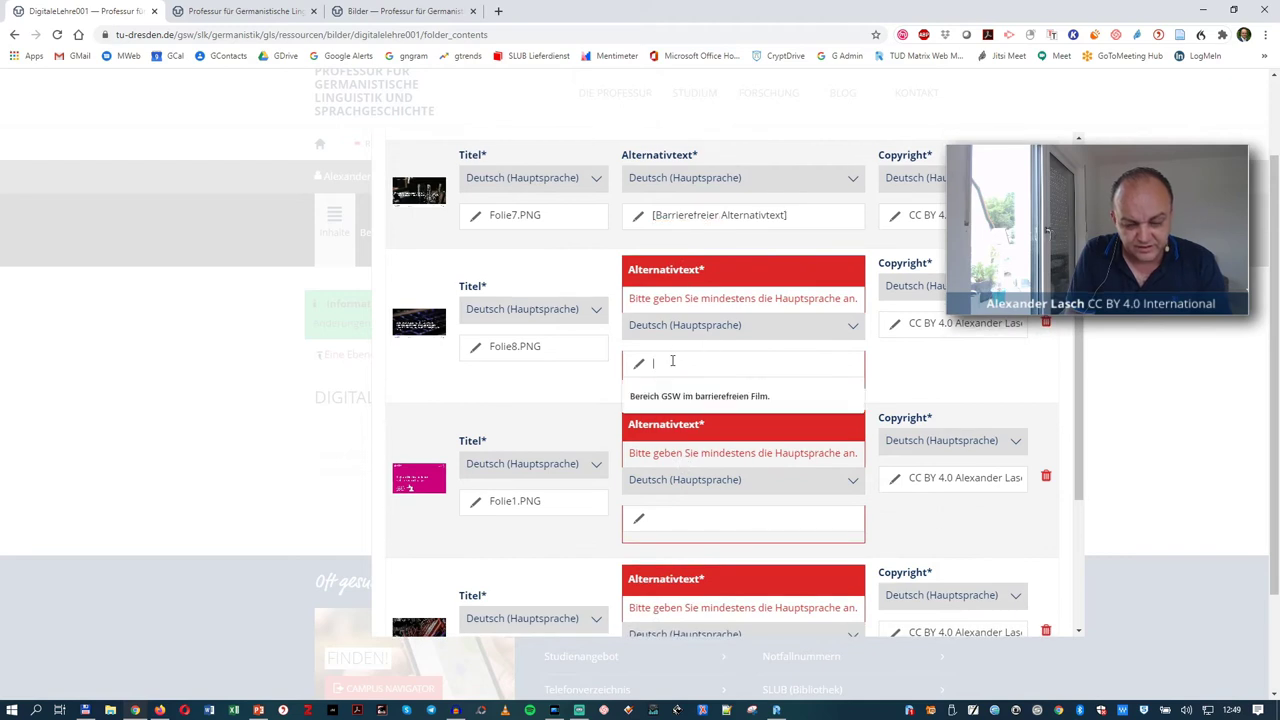
key("ctrl+v")
left_click(671, 466)
key("ctrl+v")
- Insert "[Barrierefreier Alternativtext]" as the alternative text of Folie2.PNG and Folie3.PNG, and start the upload
scroll(678, 450, "down", 3)
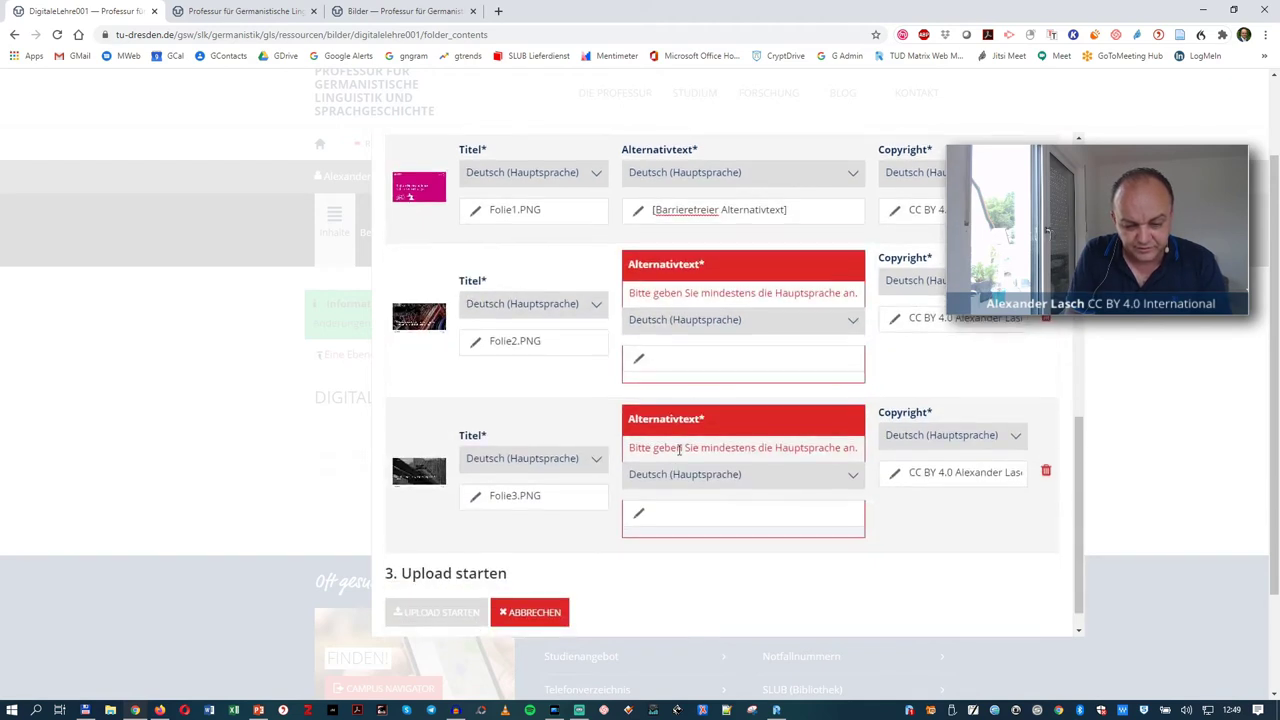
left_click(674, 366)
key("ctrl+v")
left_click(677, 477)
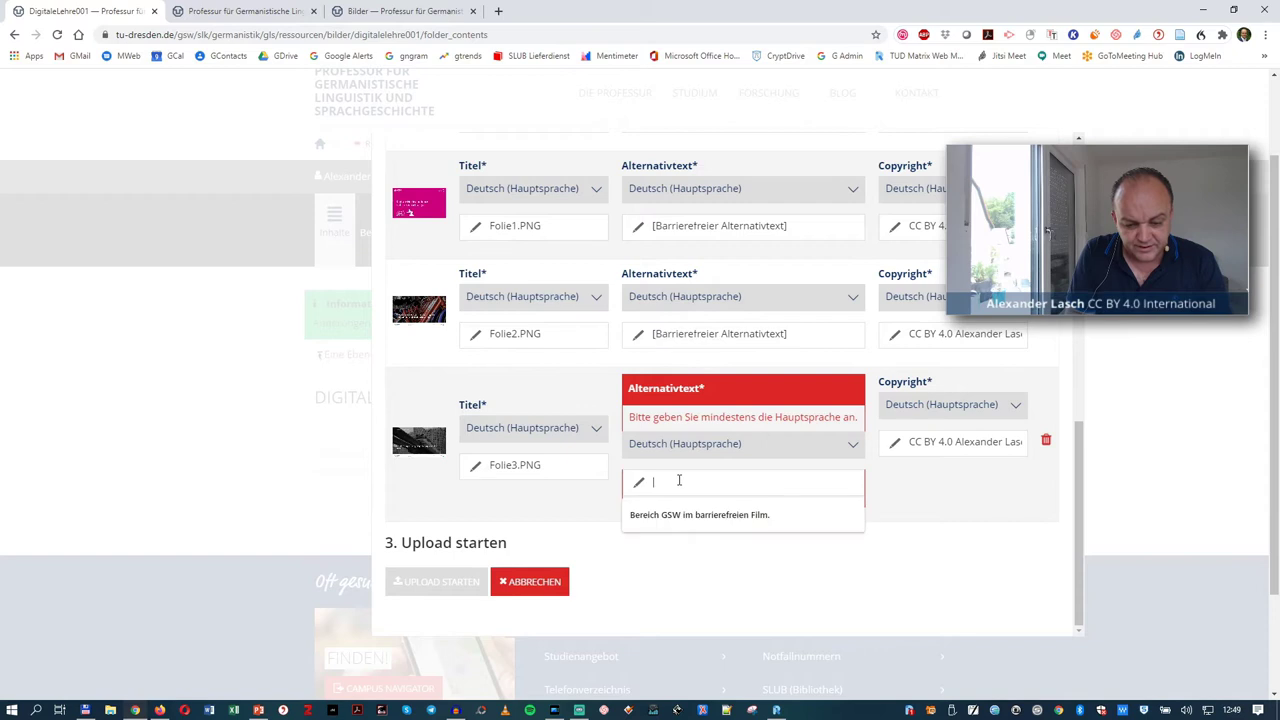
key("ctrl+v")
left_click(433, 586)
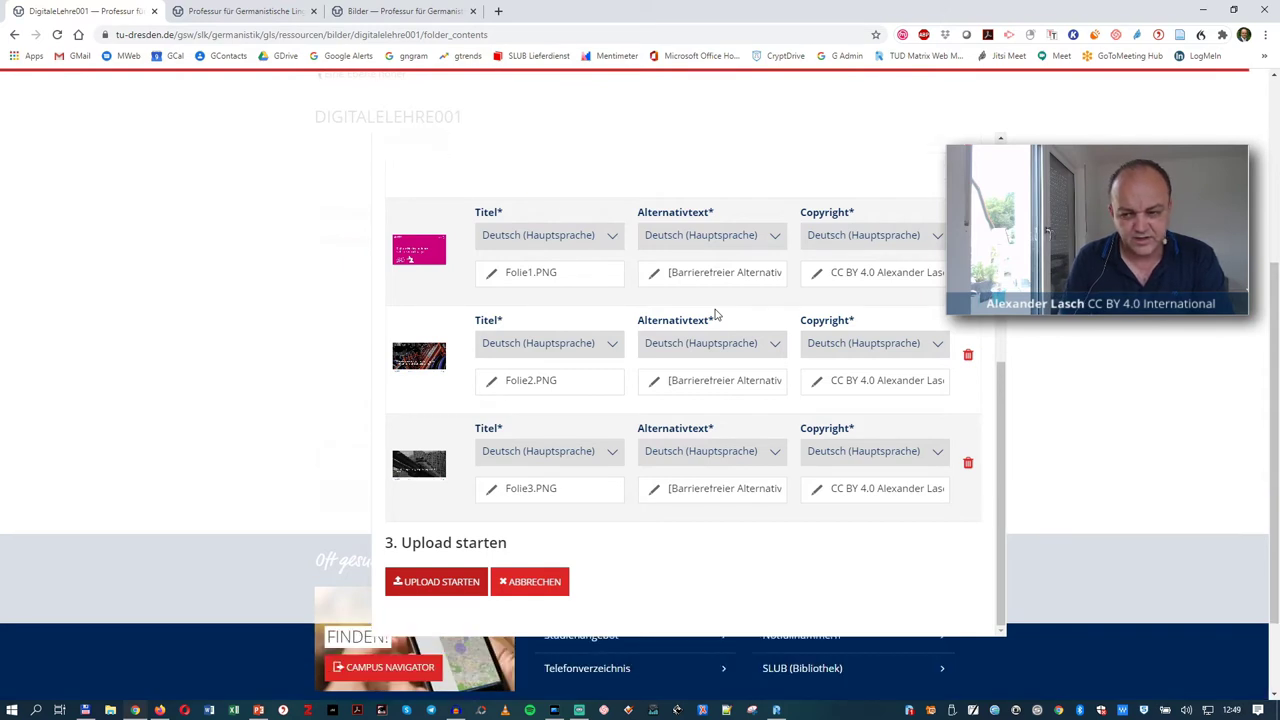
- Check the upload status of all eight slide images and close the upload dialog
scroll(715, 314, "up", 3)
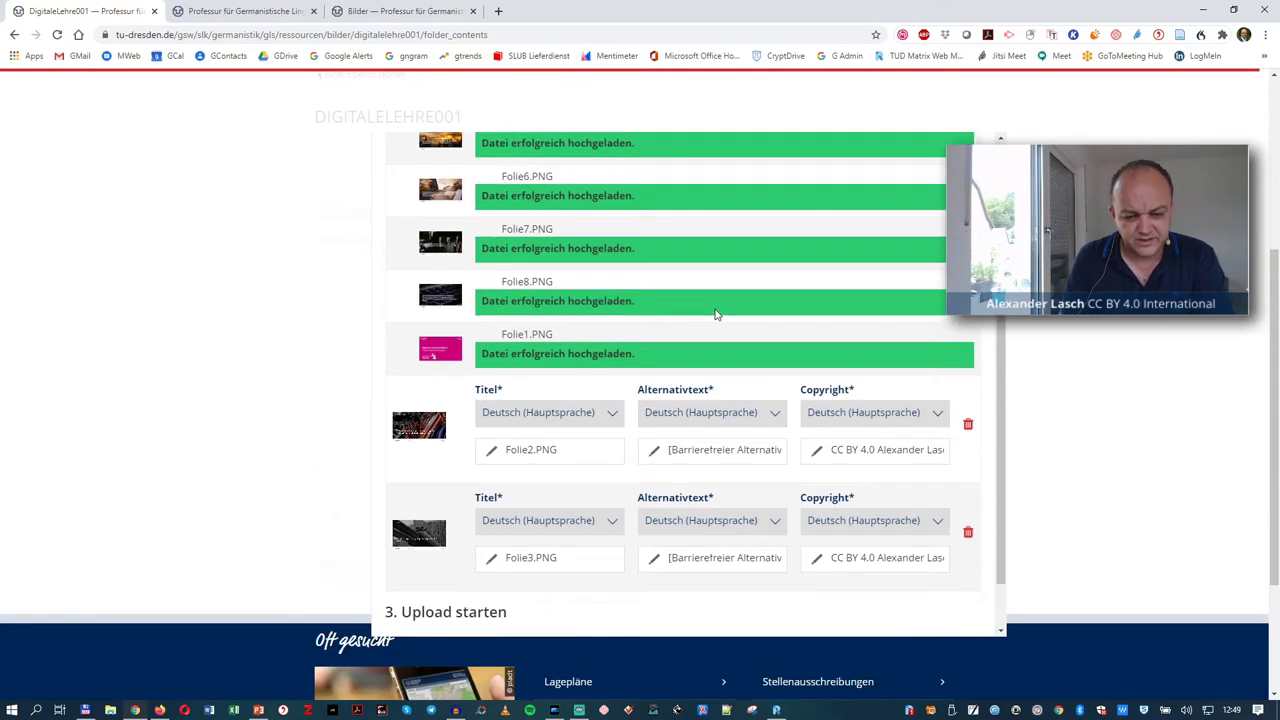
scroll(715, 314, "down", 5)
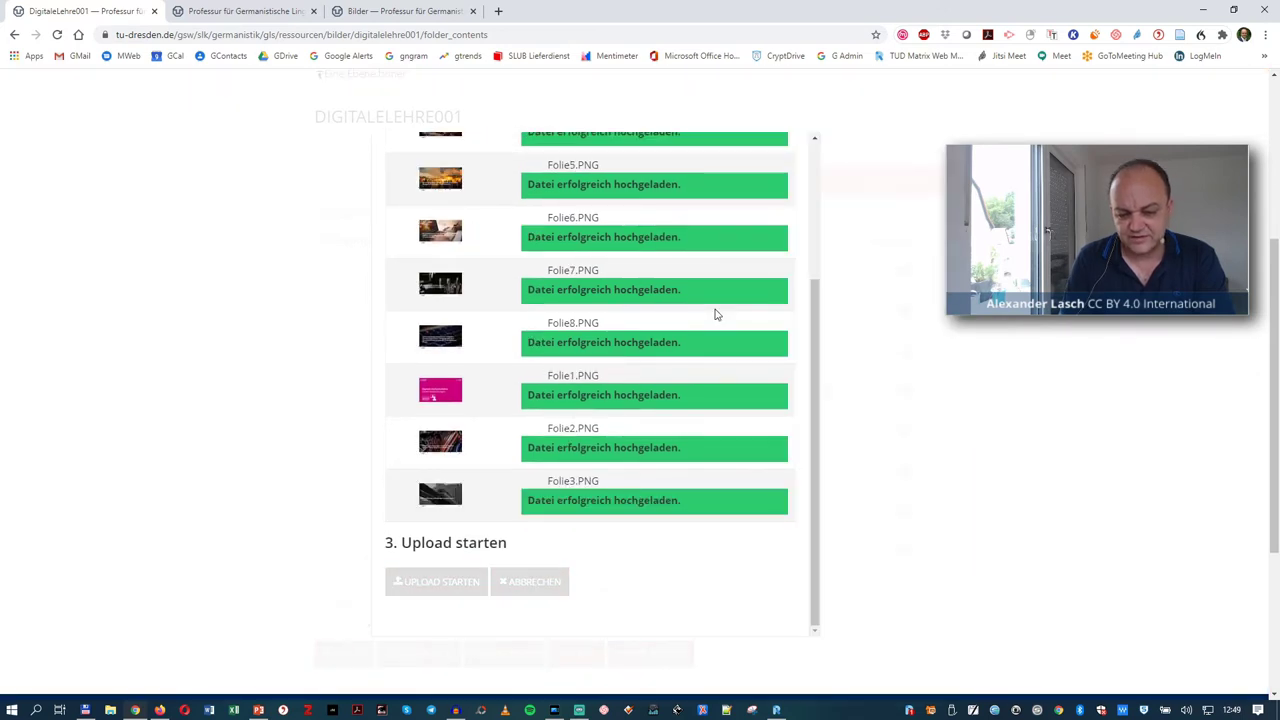
scroll(715, 314, "up", 3)
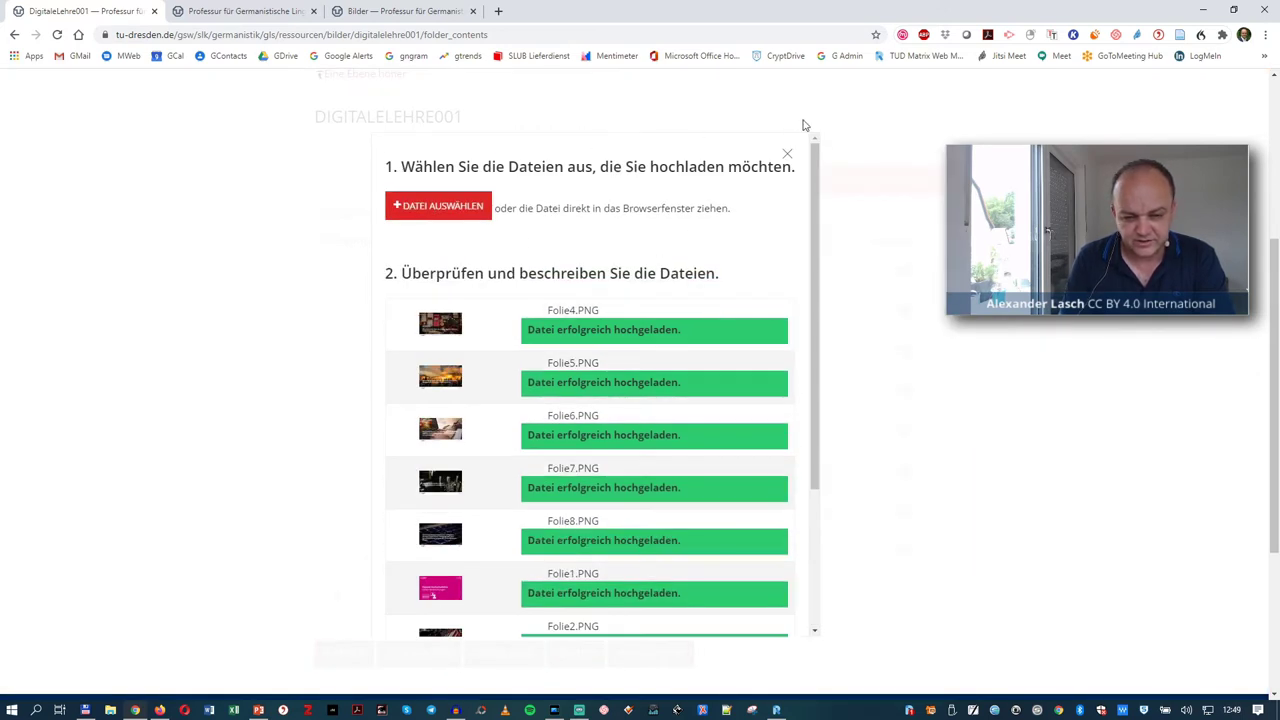
left_click(787, 155)
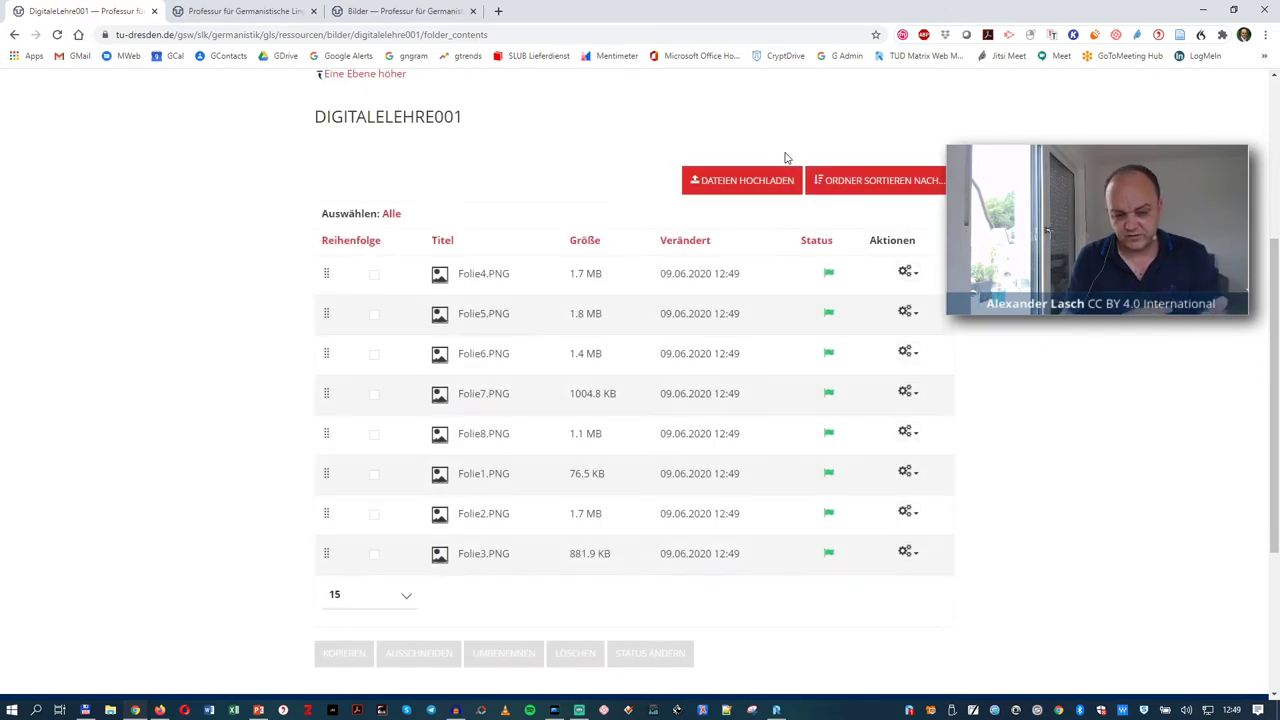
- Go up from the DigitaleLehre001 folder through Bilder to Ressourcen and open the Boxen folder
scroll(320, 230, "up", 3)
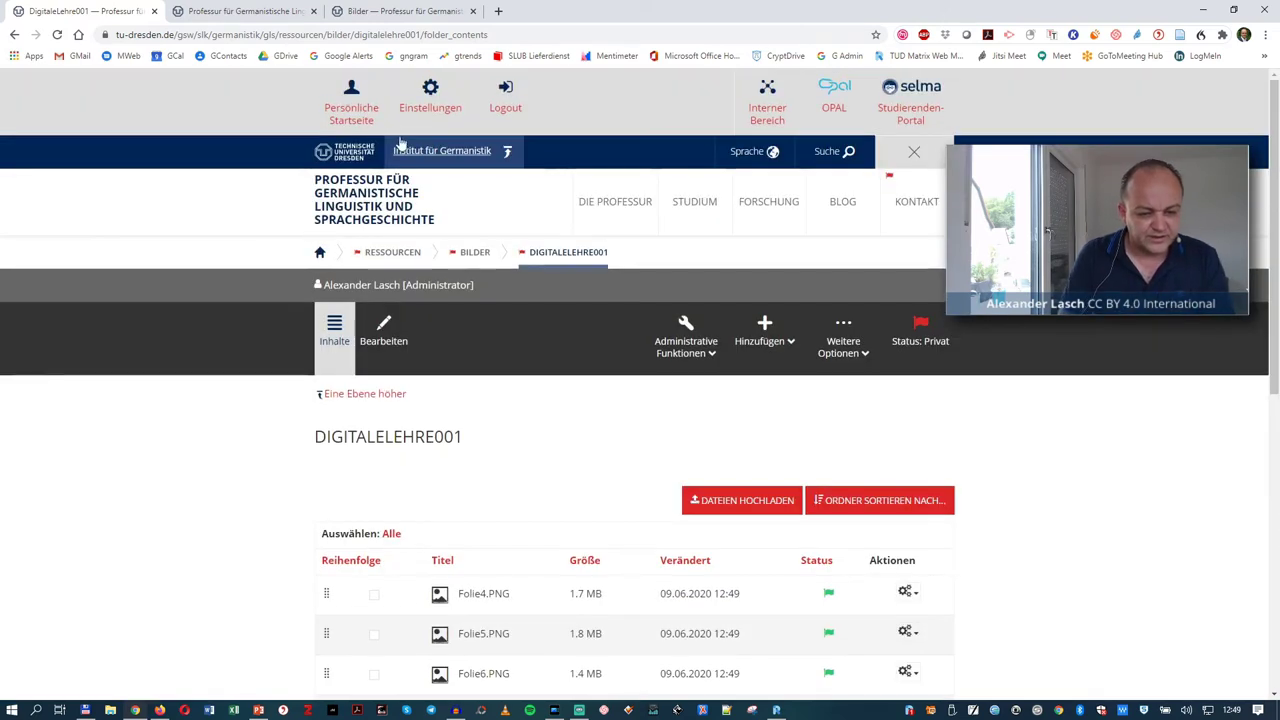
left_click(339, 395)
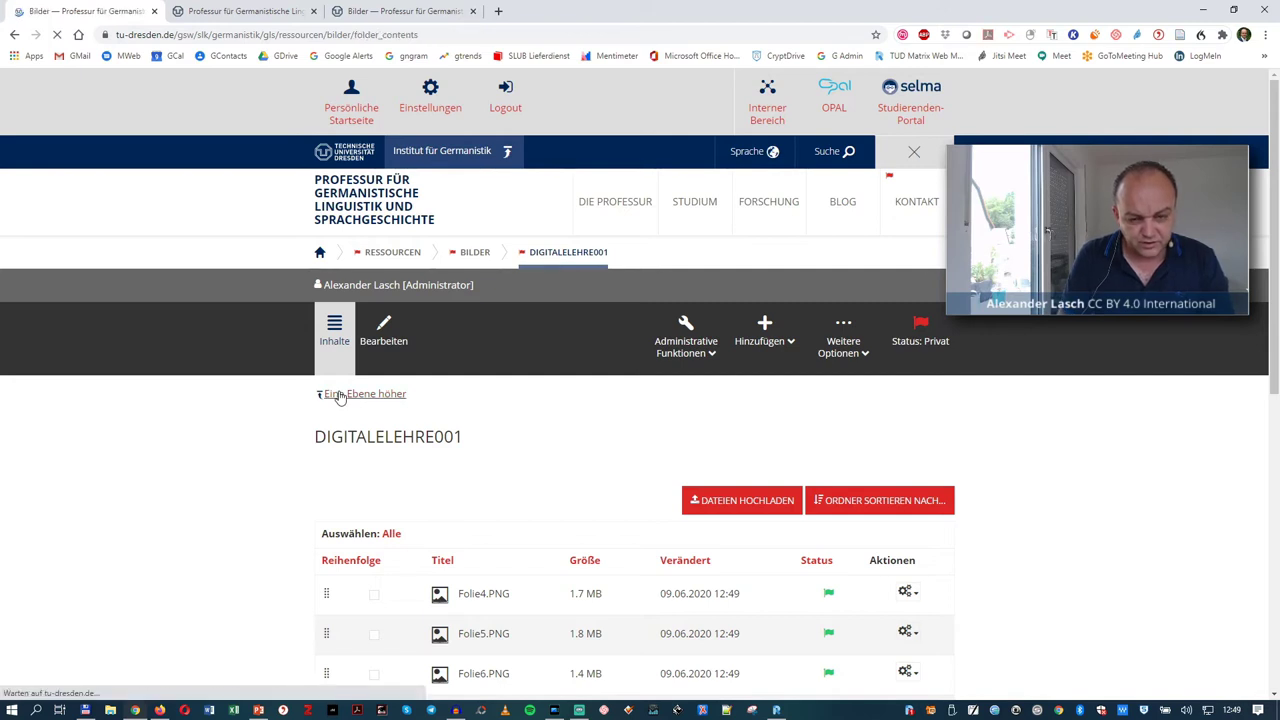
scroll(497, 436, "down", 2)
scroll(497, 436, "up", 3)
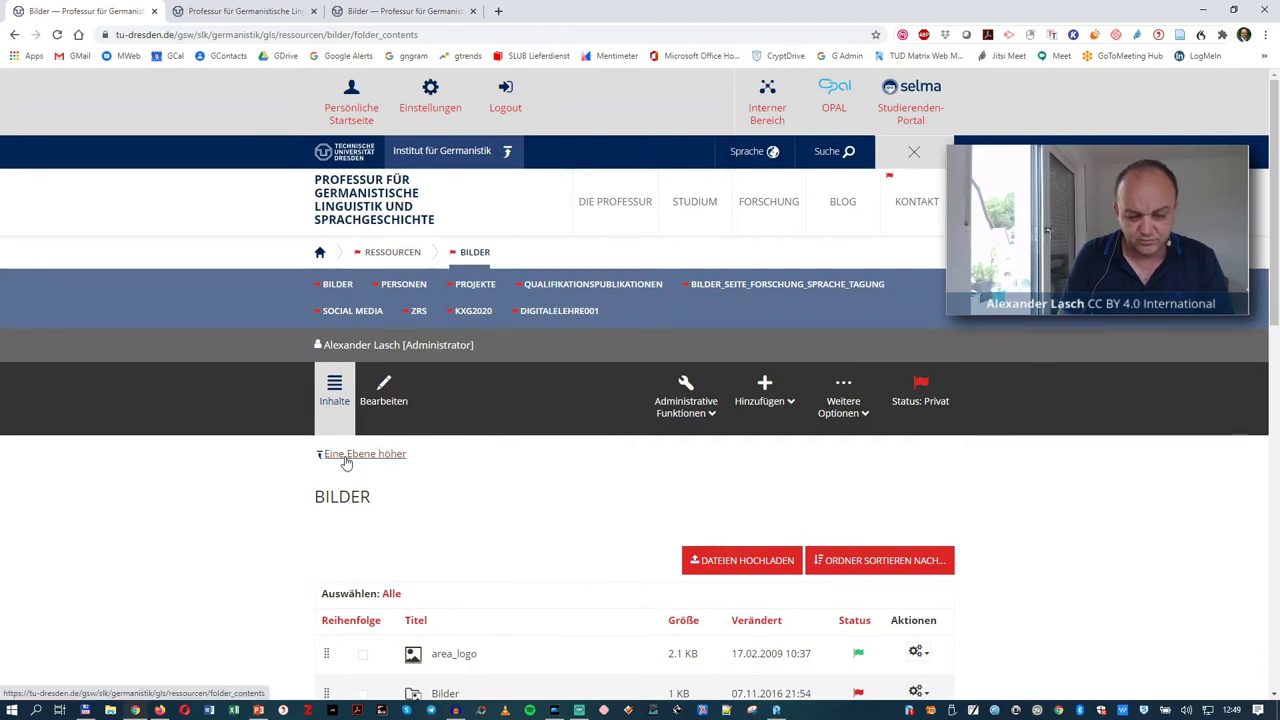
left_click(345, 459)
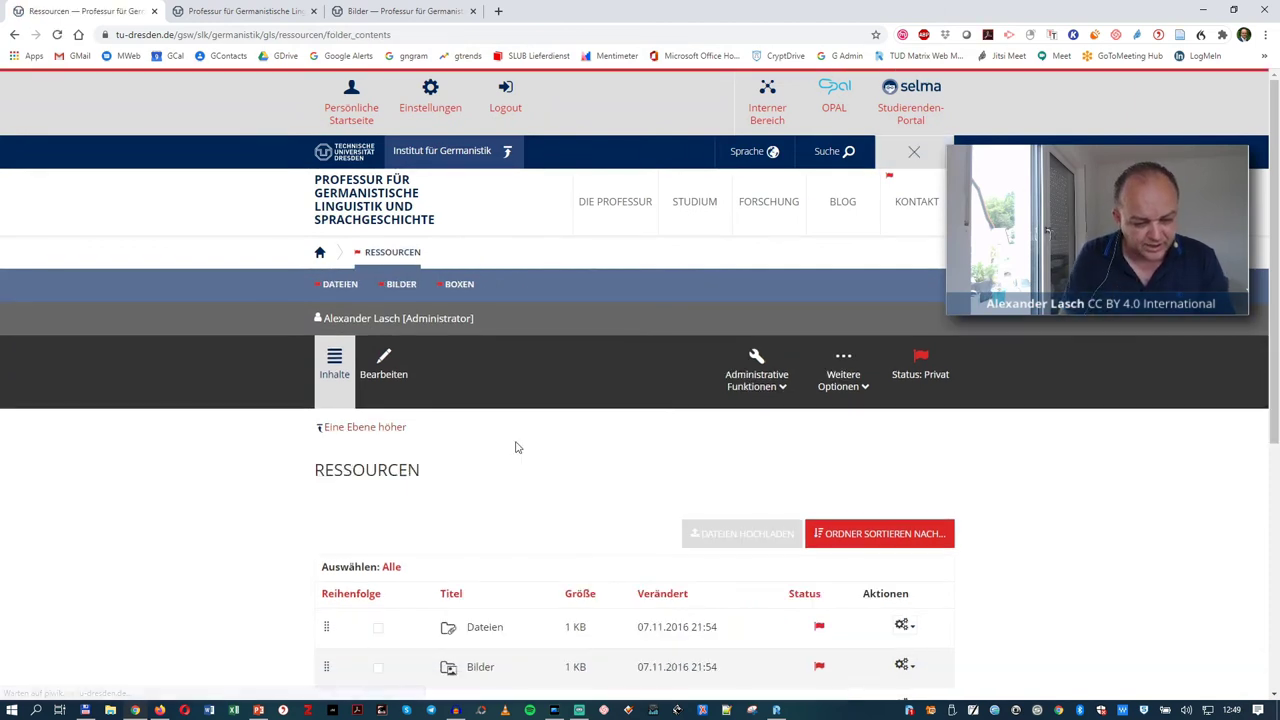
scroll(612, 440, "down", 2)
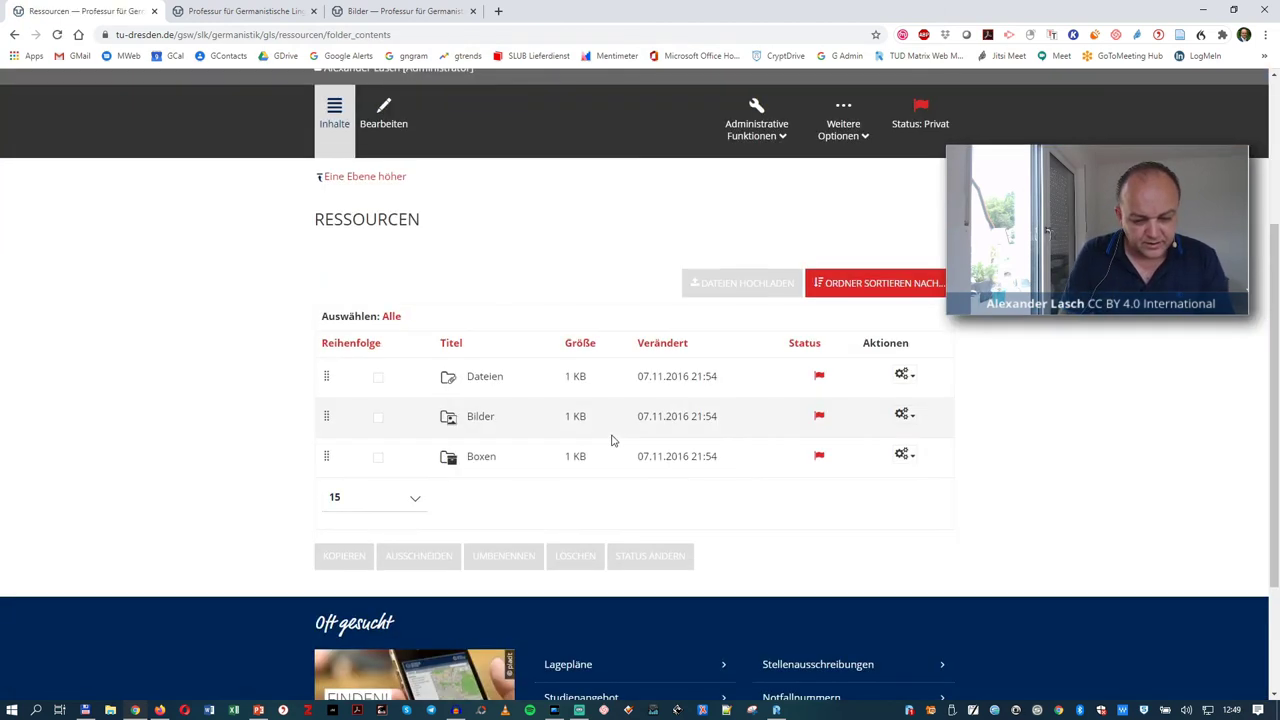
left_click(474, 458)
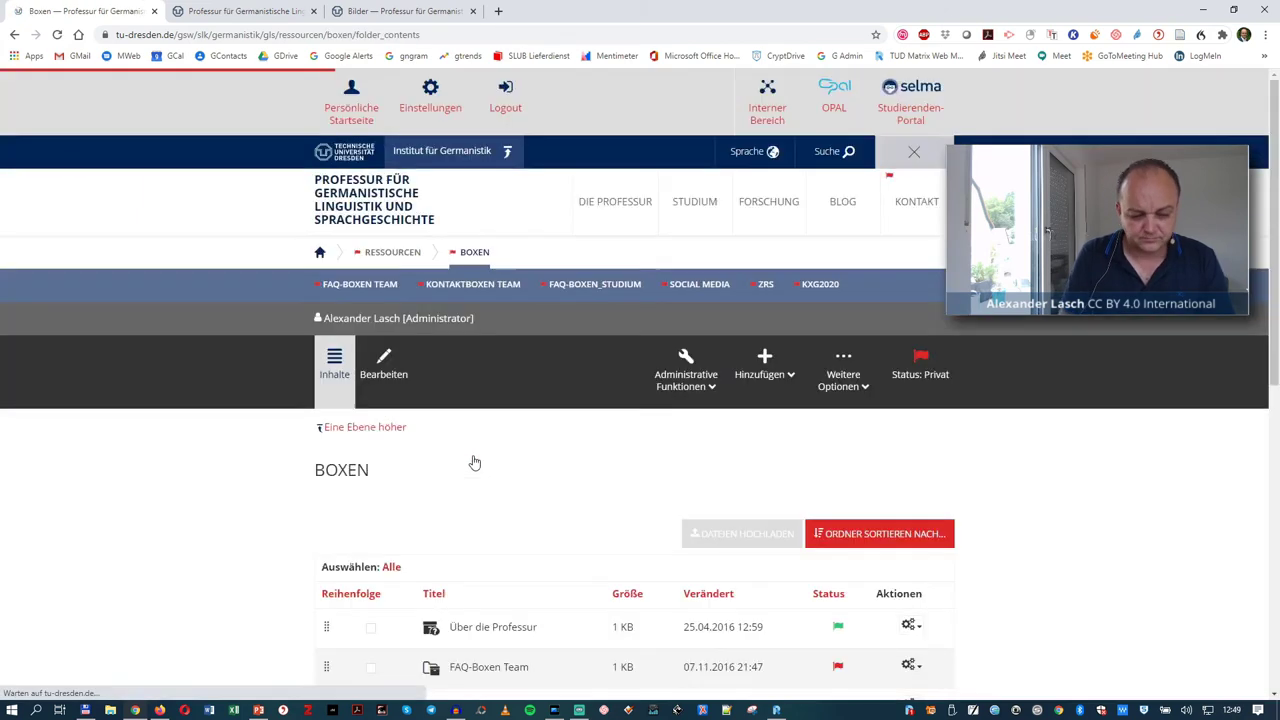
- Add a new Audiobox to the Boxen folder
scroll(474, 460, "down", 3)
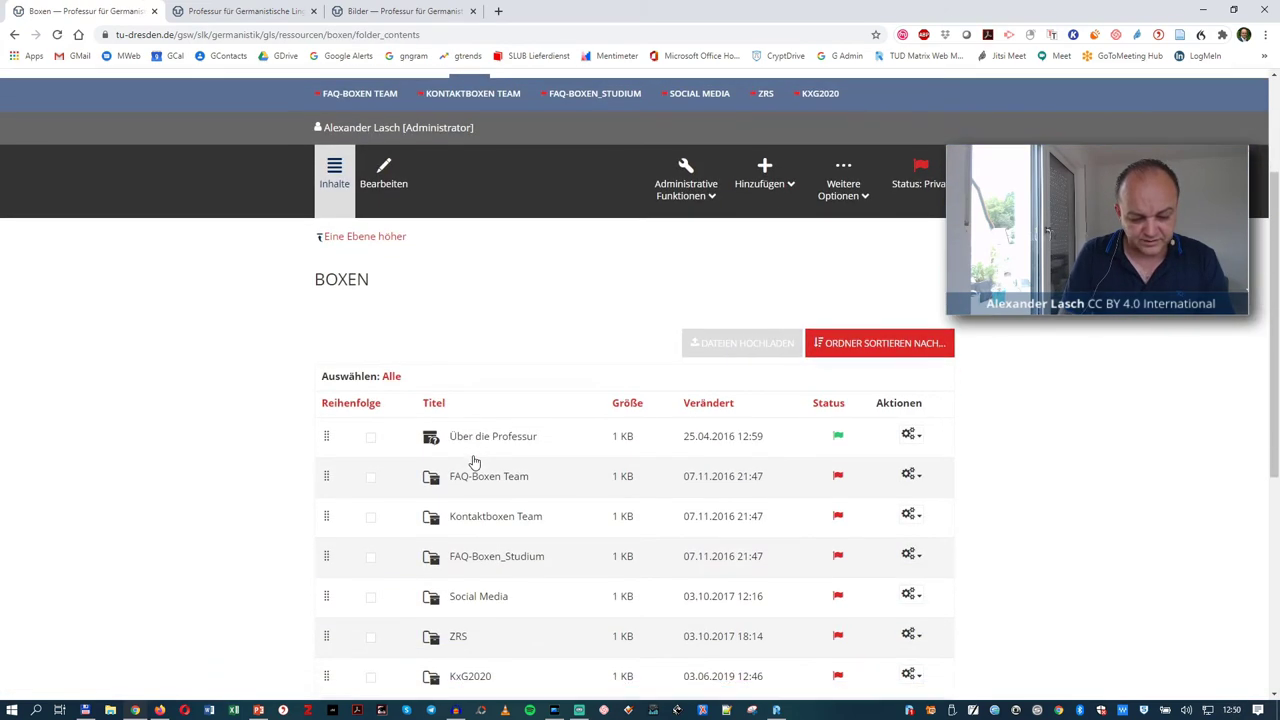
scroll(474, 461, "up", 1)
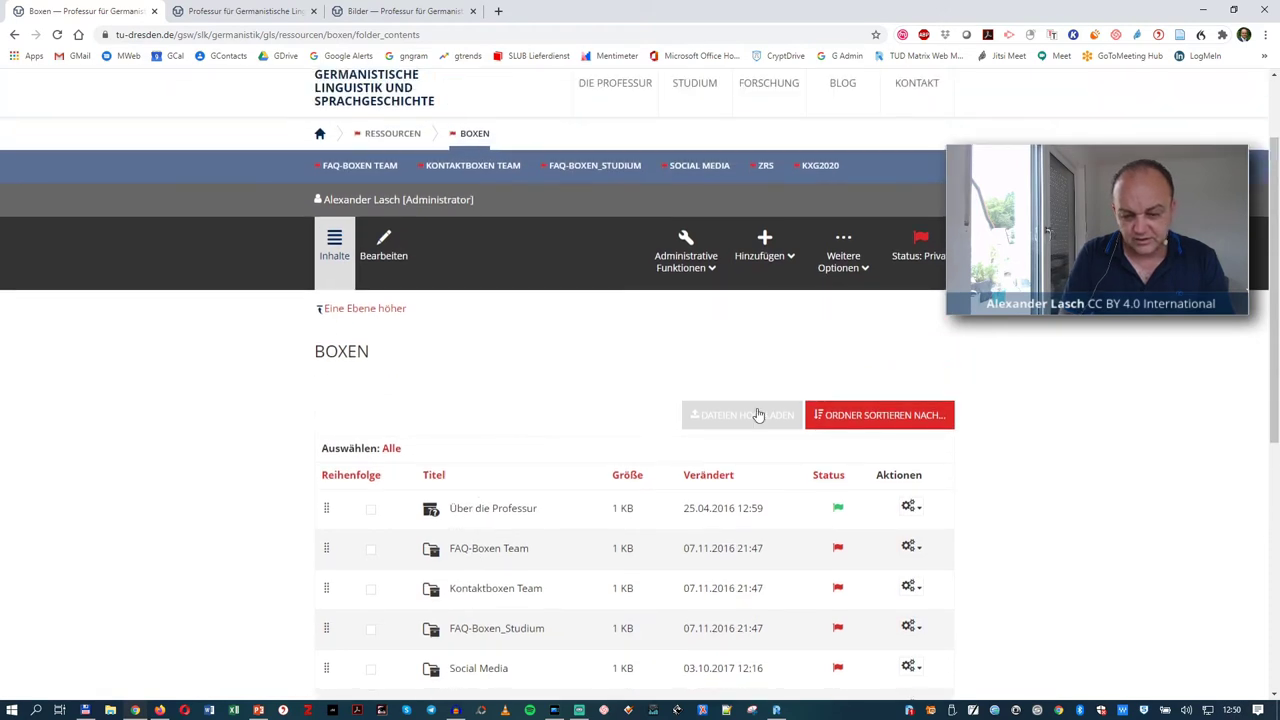
left_click(764, 243)
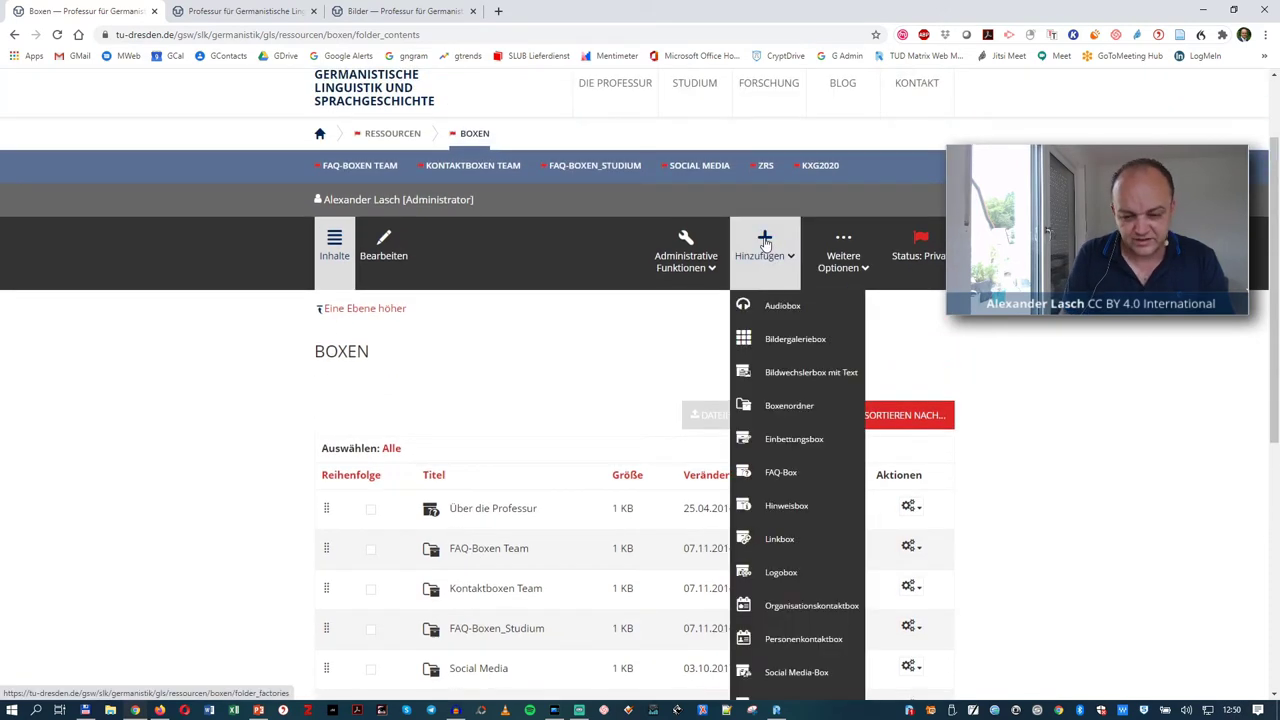
left_click(788, 306)
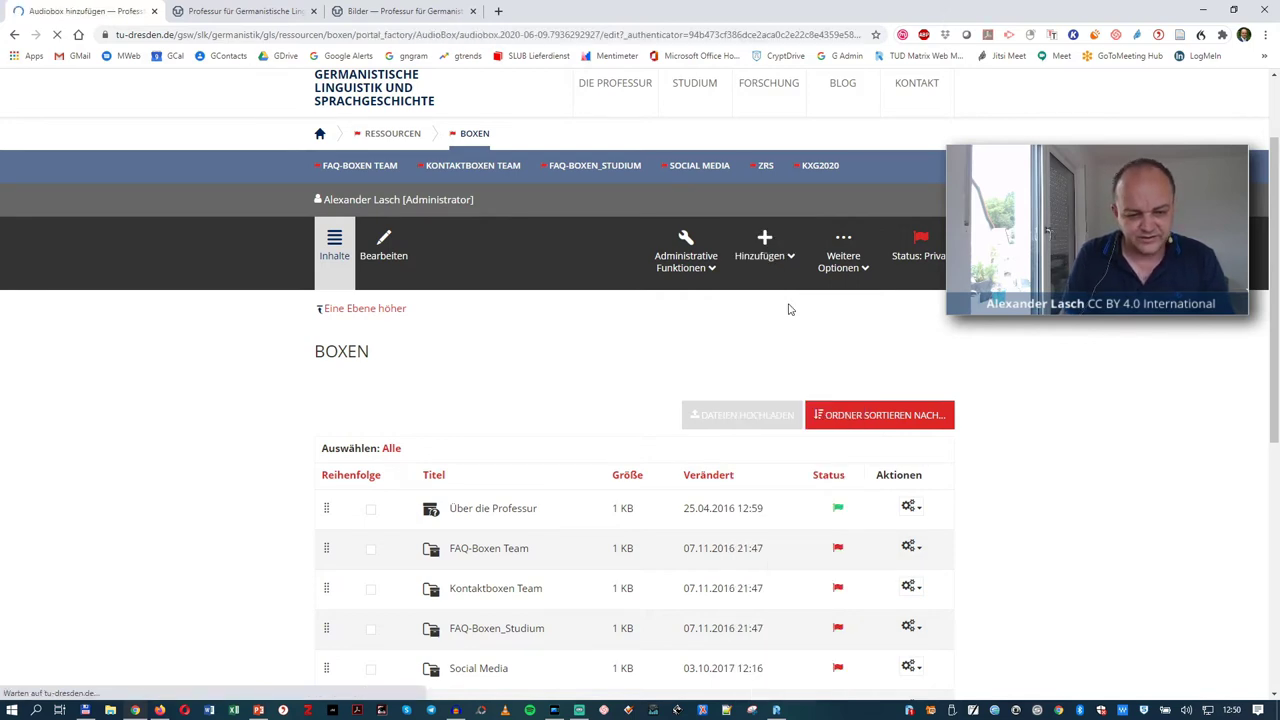
scroll(677, 371, "down", 1)
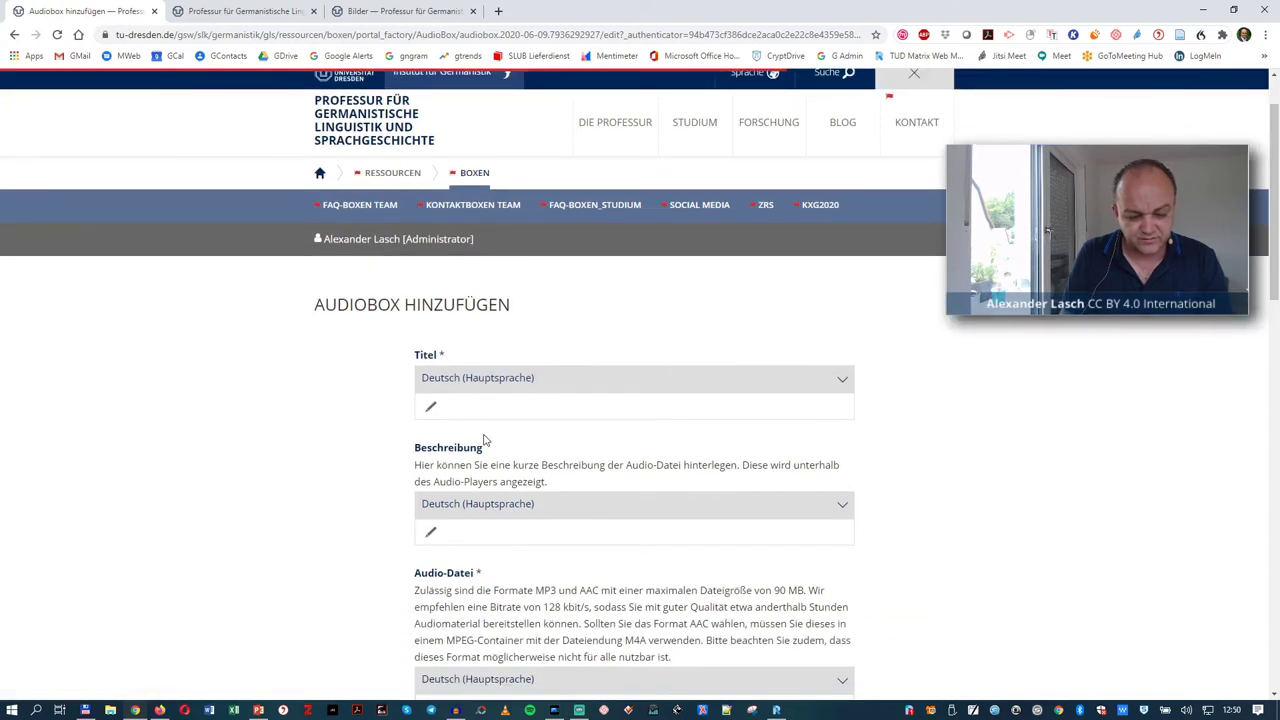
- Enter "DigitaleLehre" as the audio box's title and copy it into the description
left_click(518, 411)
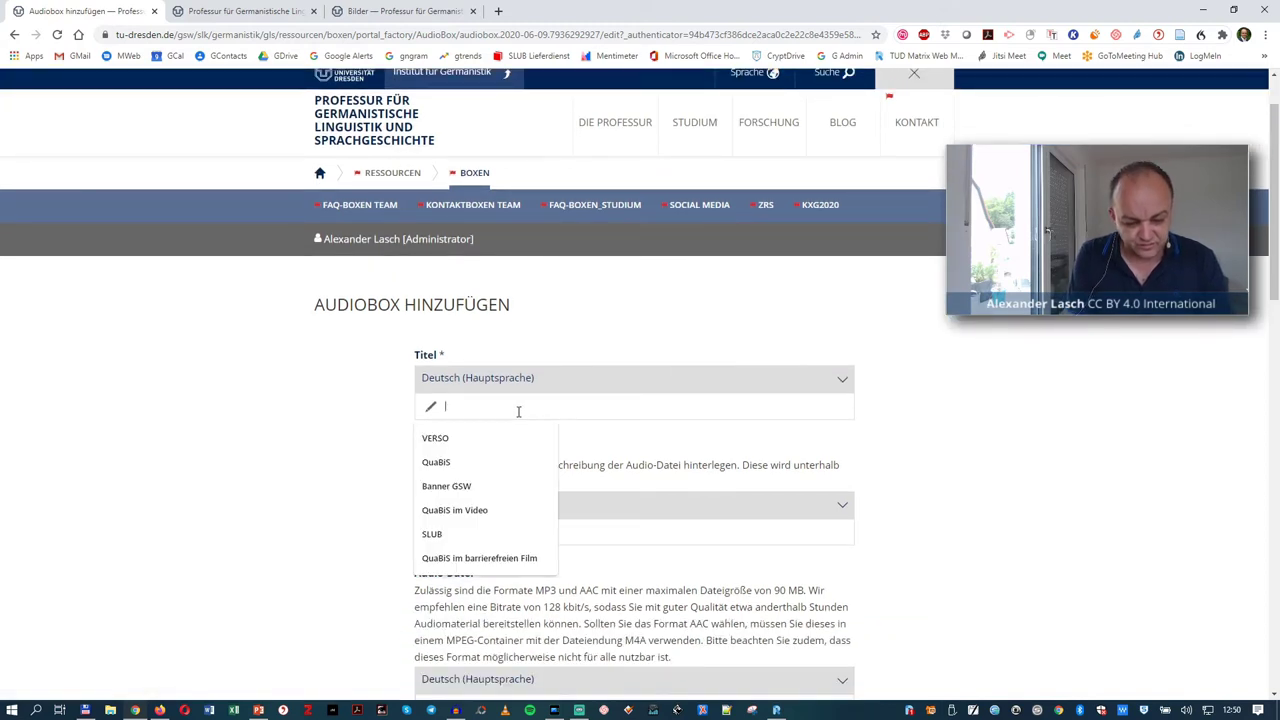
type("DigitaleLehre")
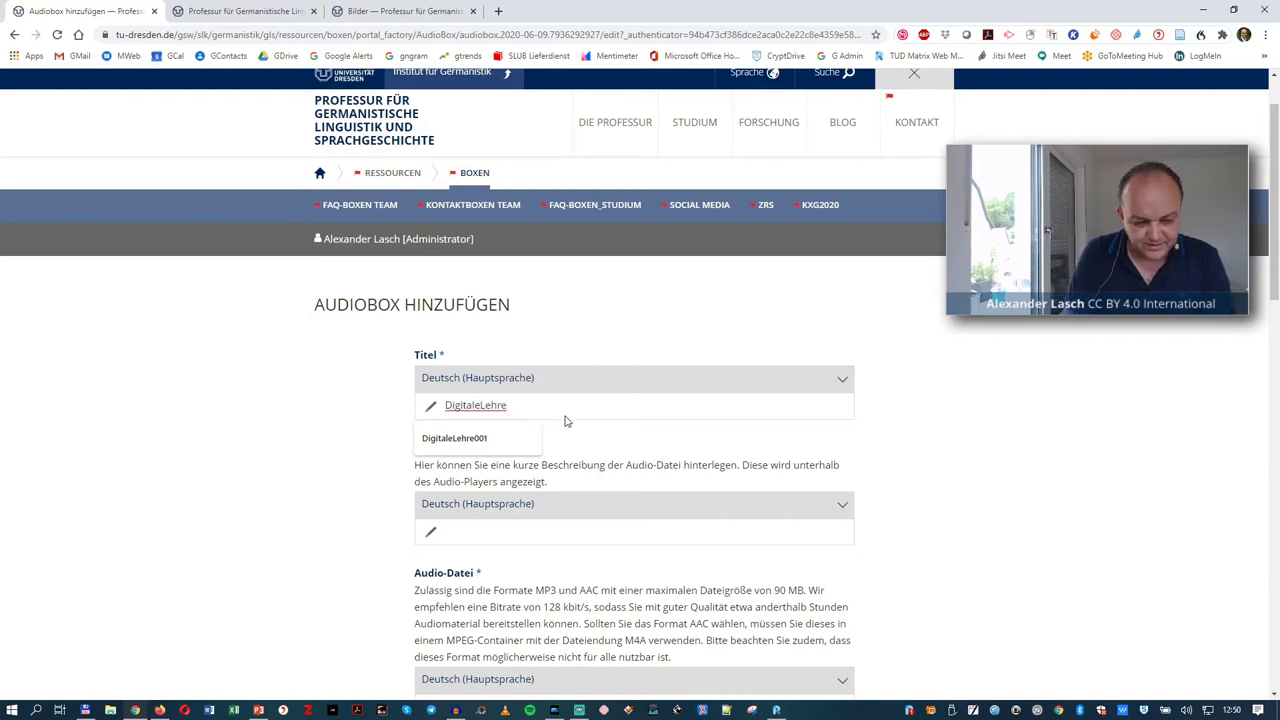
left_click_drag(512, 408, 439, 406)
key("ctrl+c")
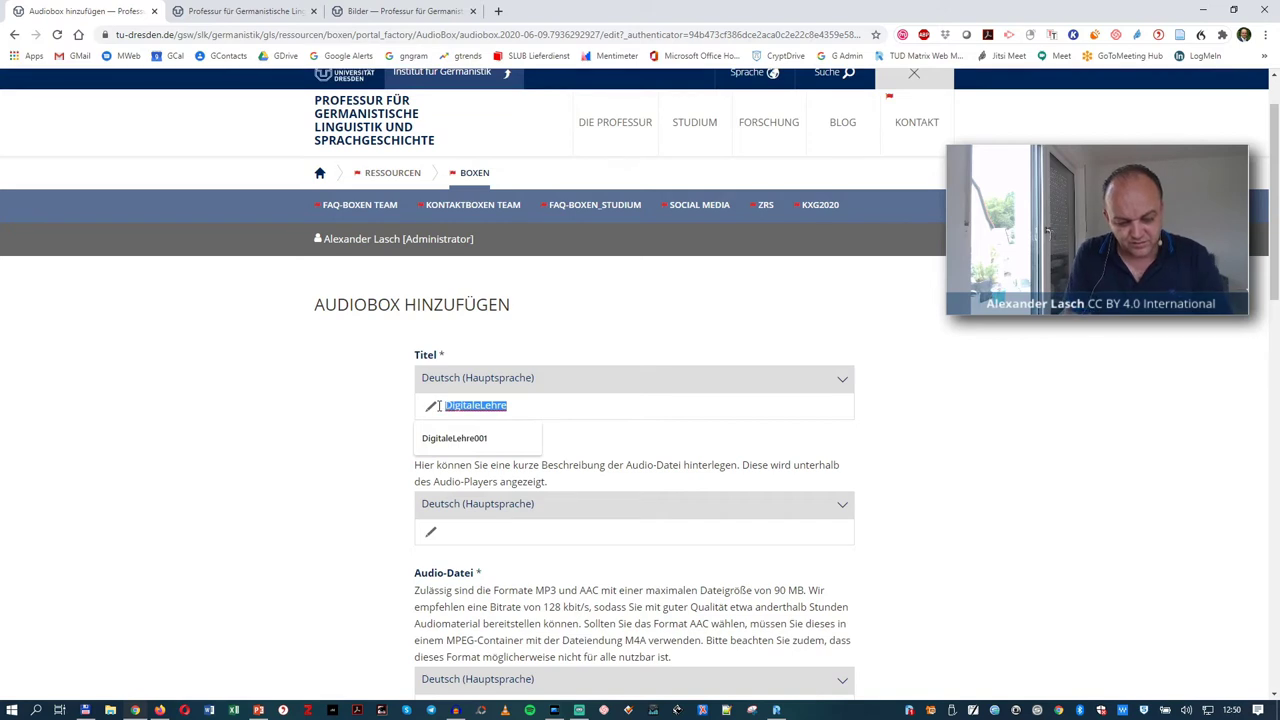
left_click(472, 532)
key("ctrl+v")
- Read the maximum size and recommended bitrate for the audio file, and check the MP3 file sizes in Total Commander's detailed list
scroll(476, 538, "down", 2)
scroll(476, 538, "down", 1)
key("ctrl+plus")
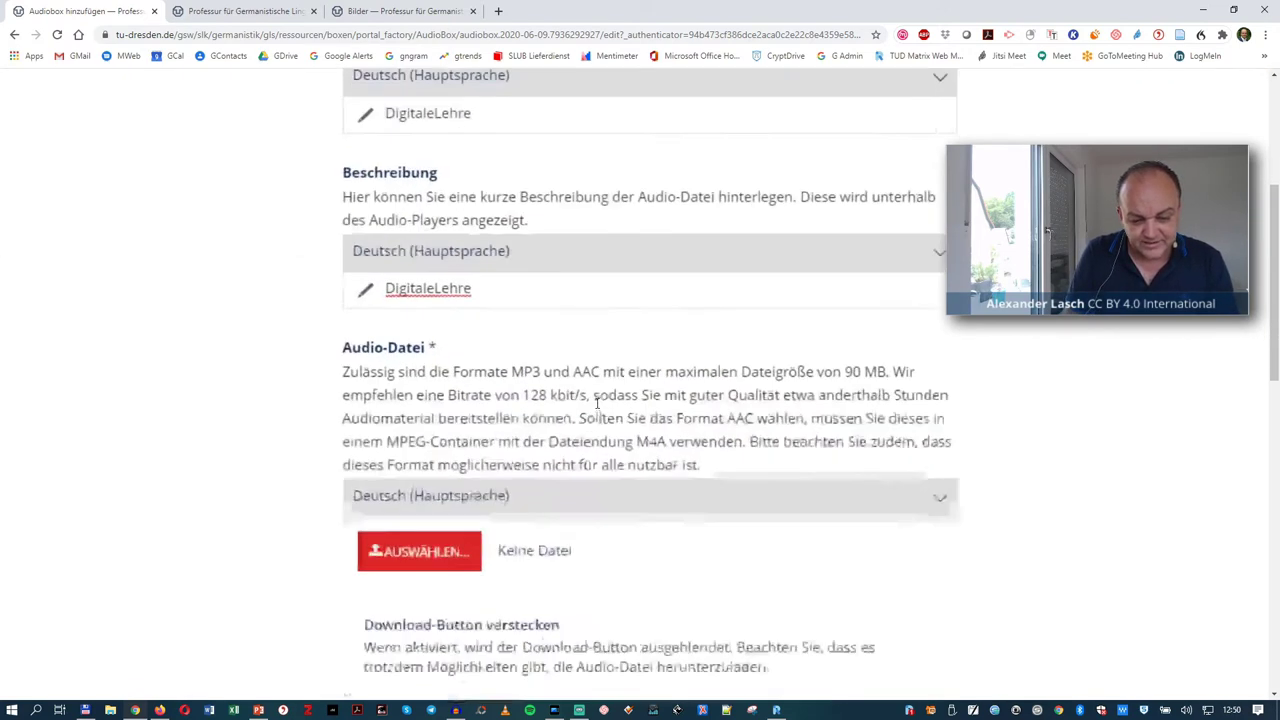
key("ctrl+plus")
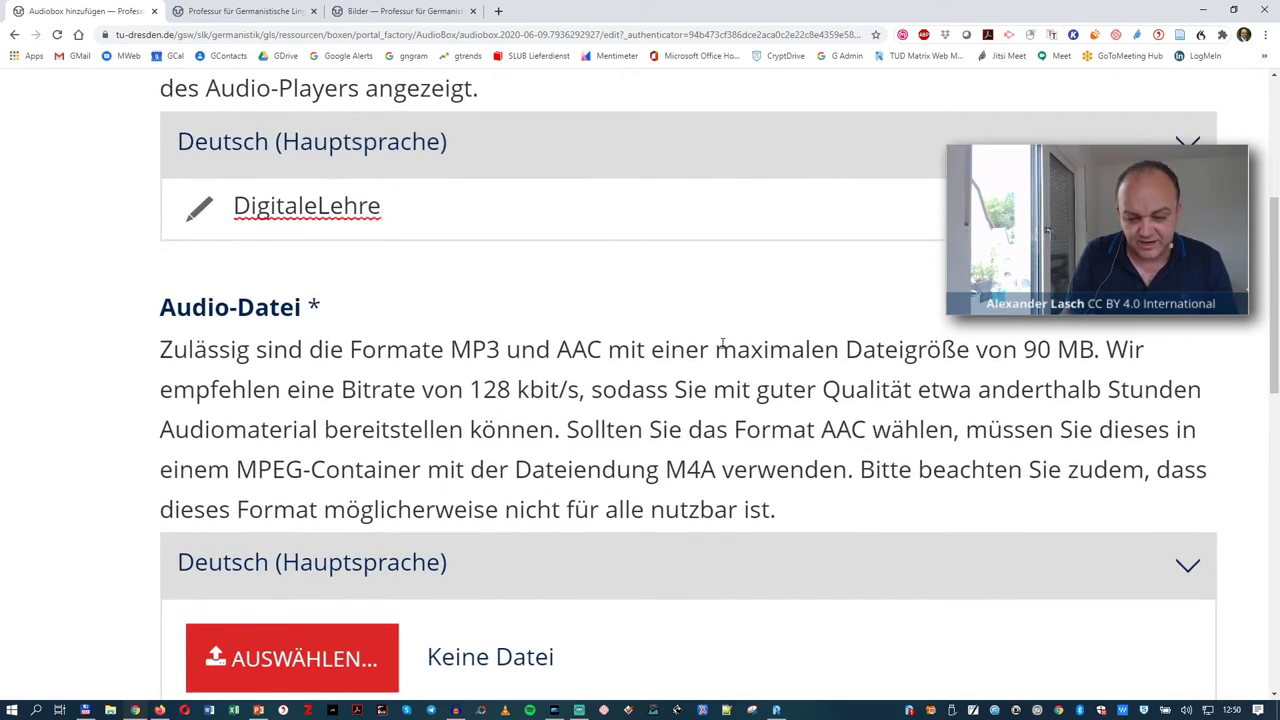
left_click_drag(716, 349, 1088, 352)
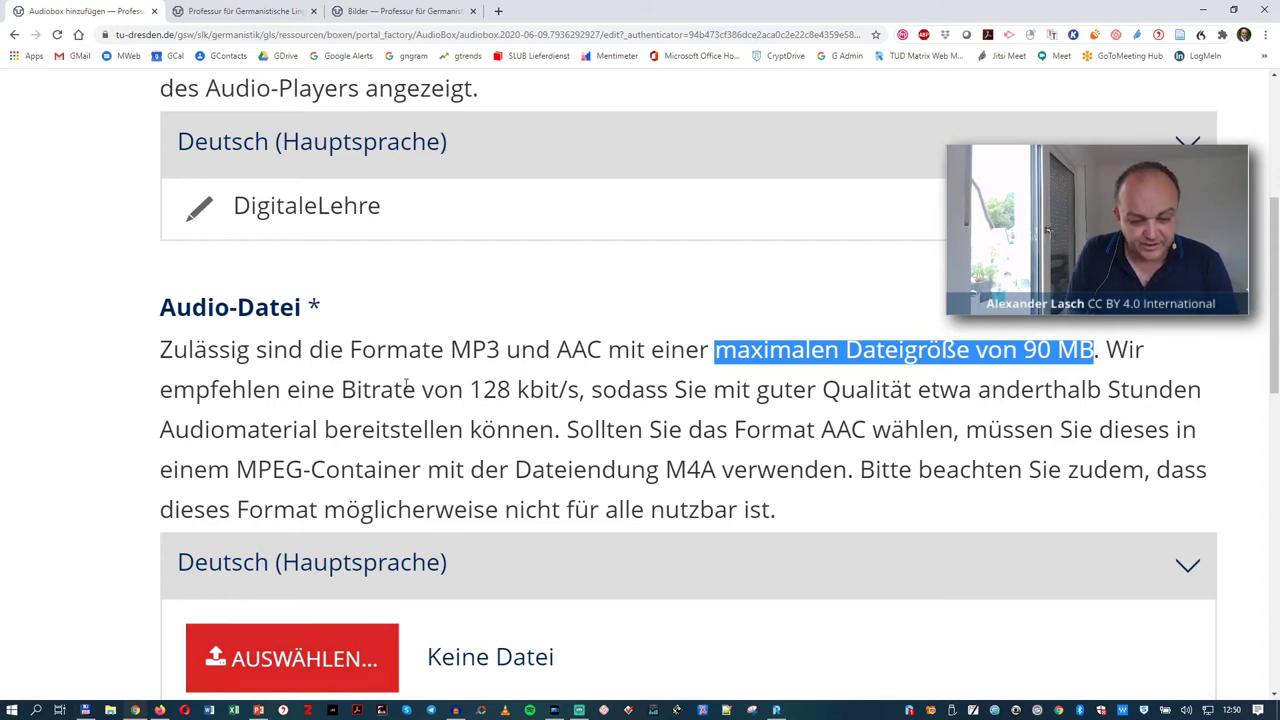
left_click_drag(343, 389, 512, 390)
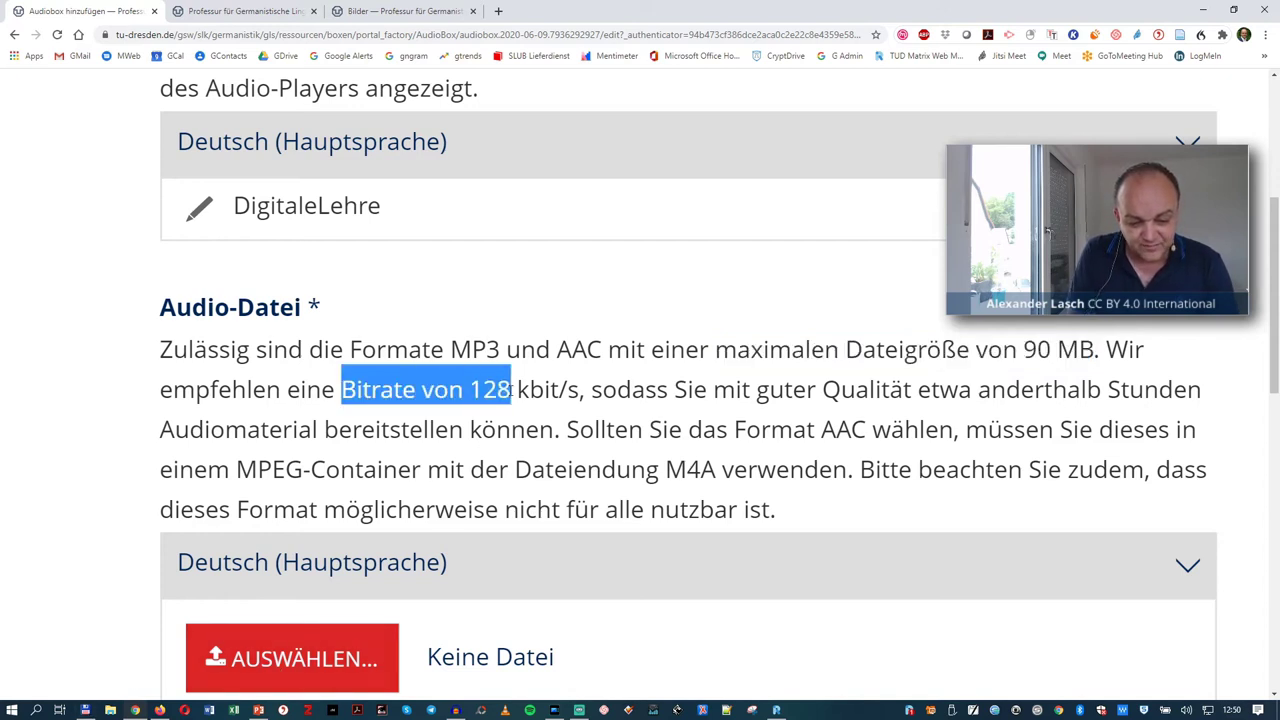
left_click(85, 710)
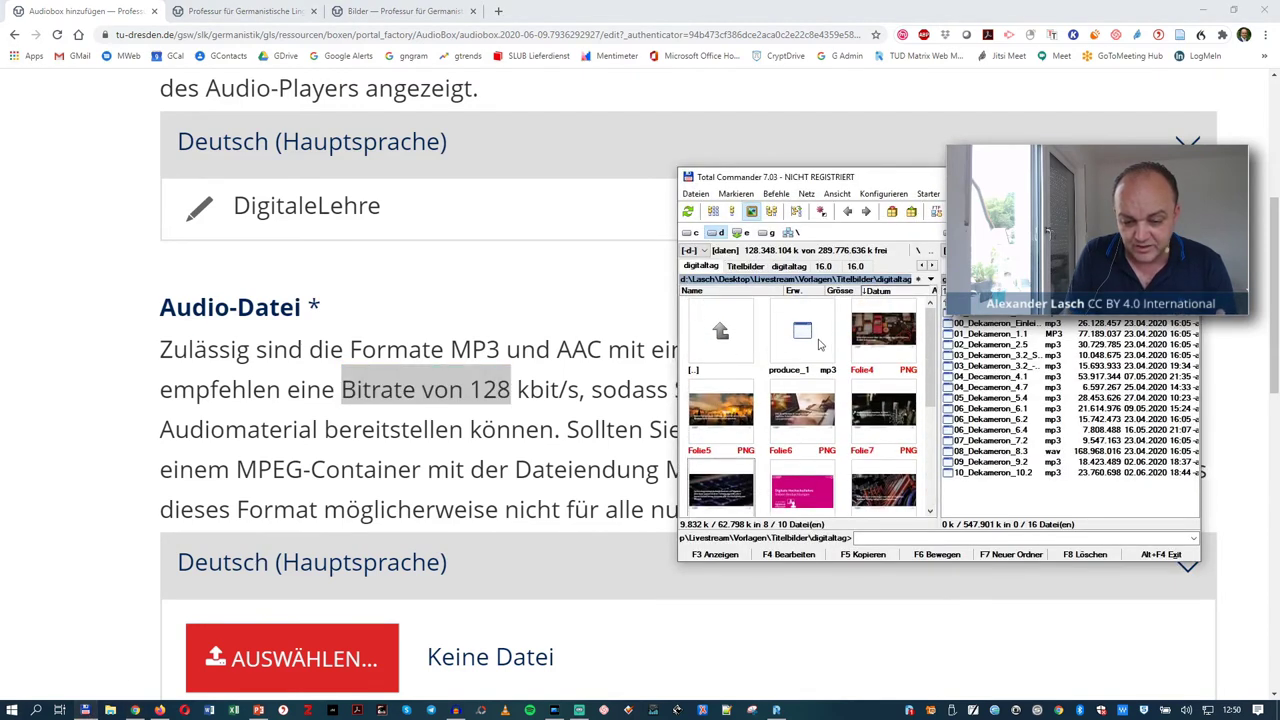
left_click(713, 211)
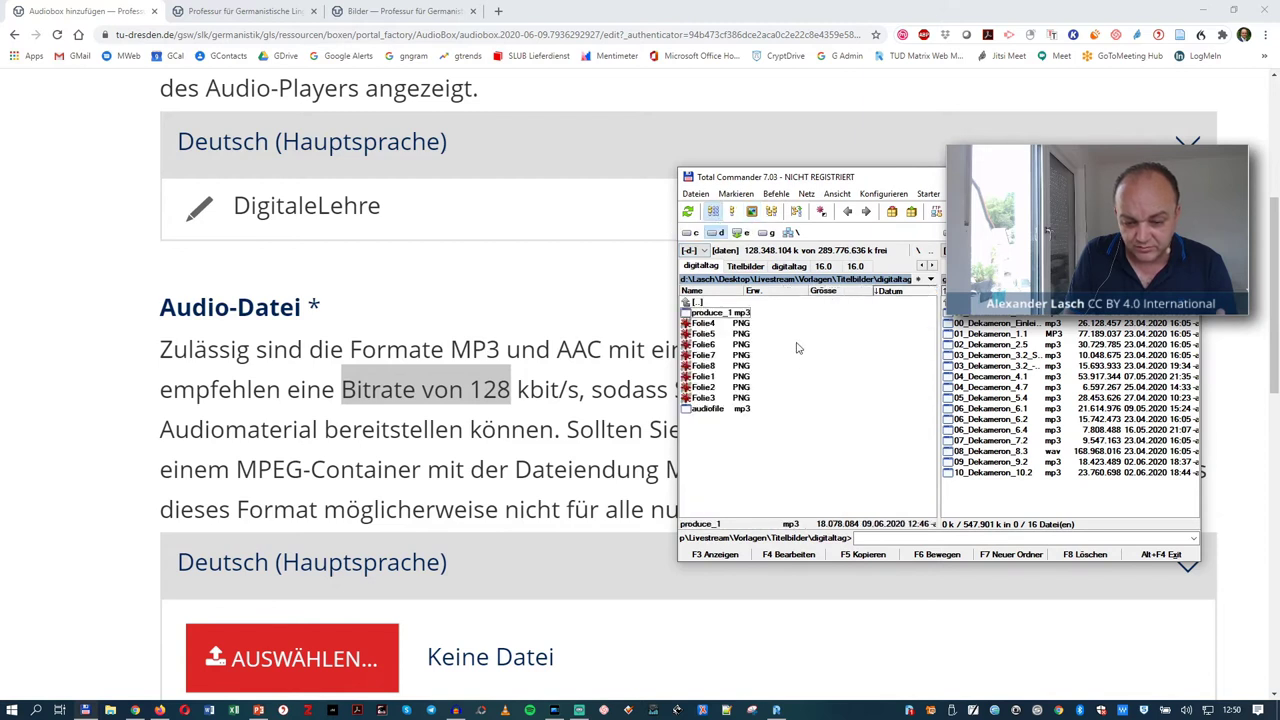
left_click(731, 211)
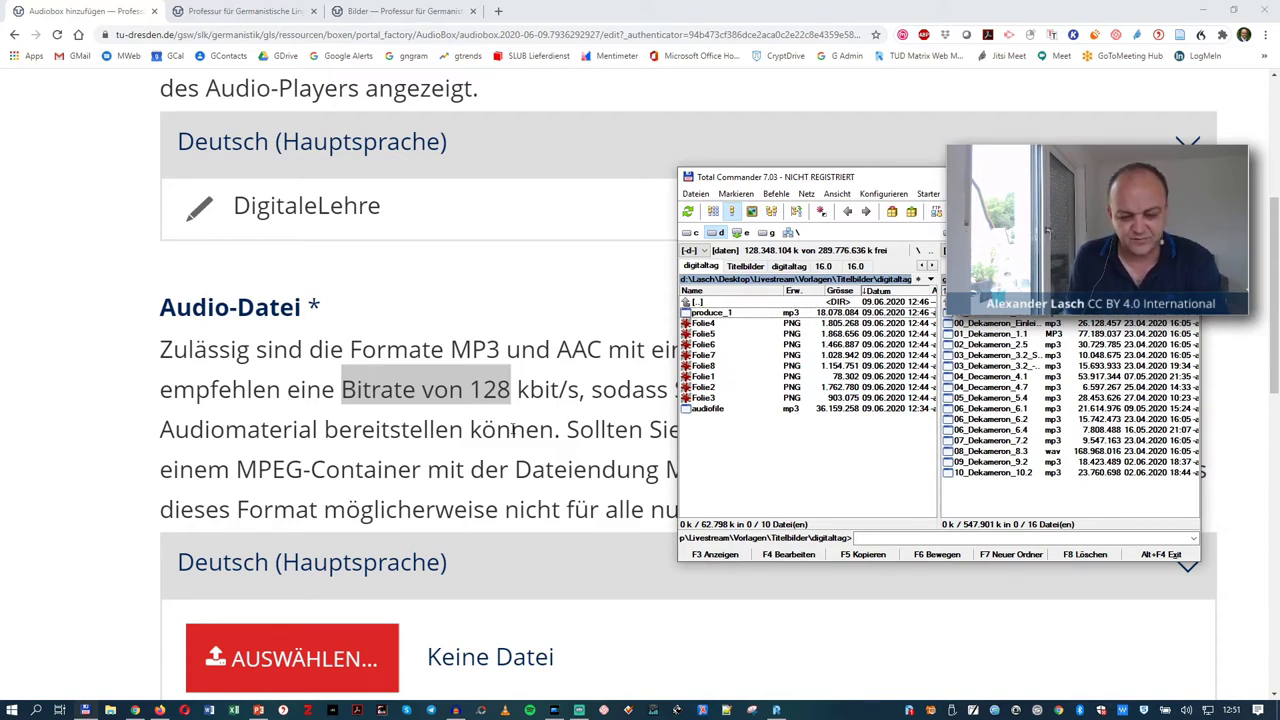
- Reset the page zoom in the browser and select produce_1.mp3 from the digitaltag folder as the audio file
scroll(513, 428, "down", 1)
scroll(513, 428, "down", 1)
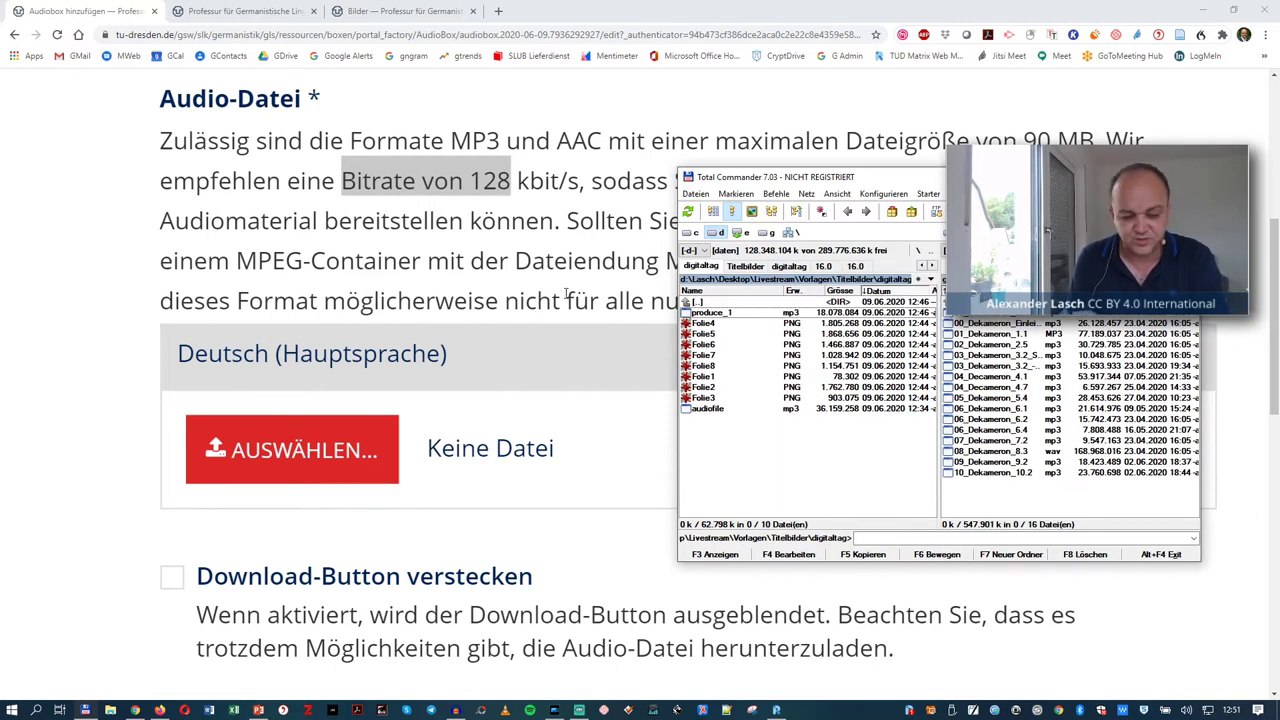
key("ctrl+0")
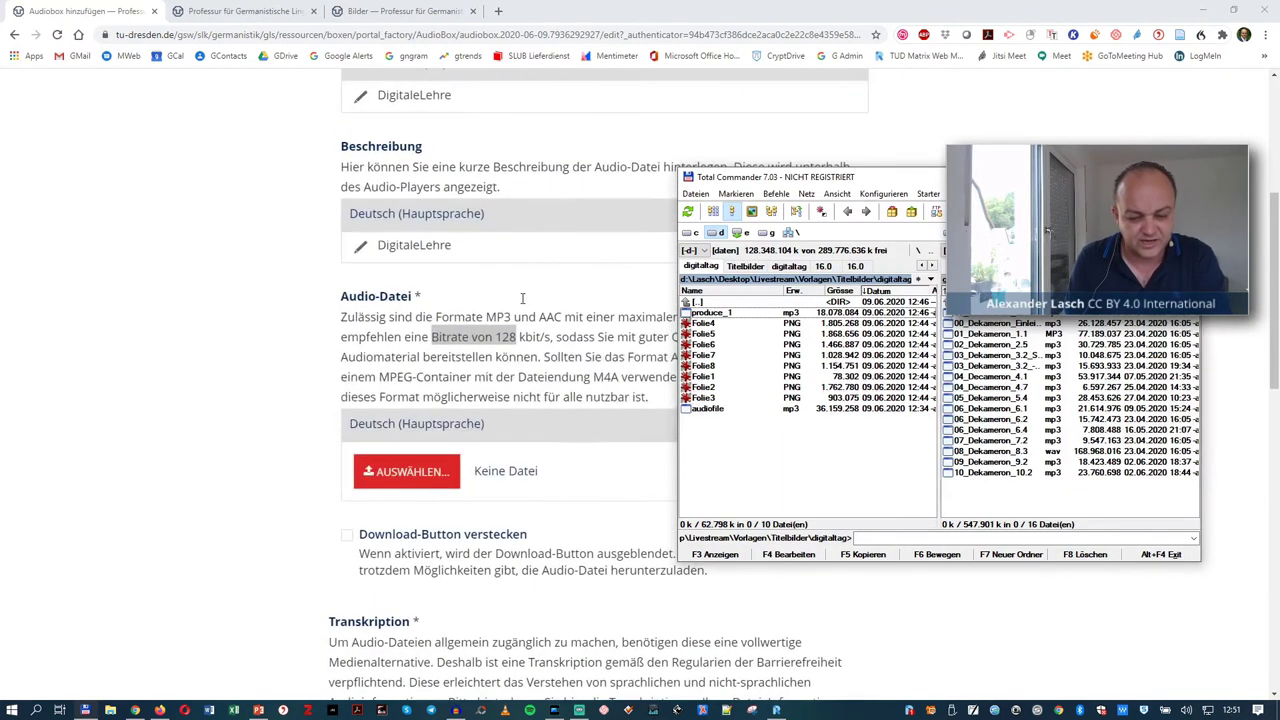
left_click(525, 367)
left_click(428, 470)
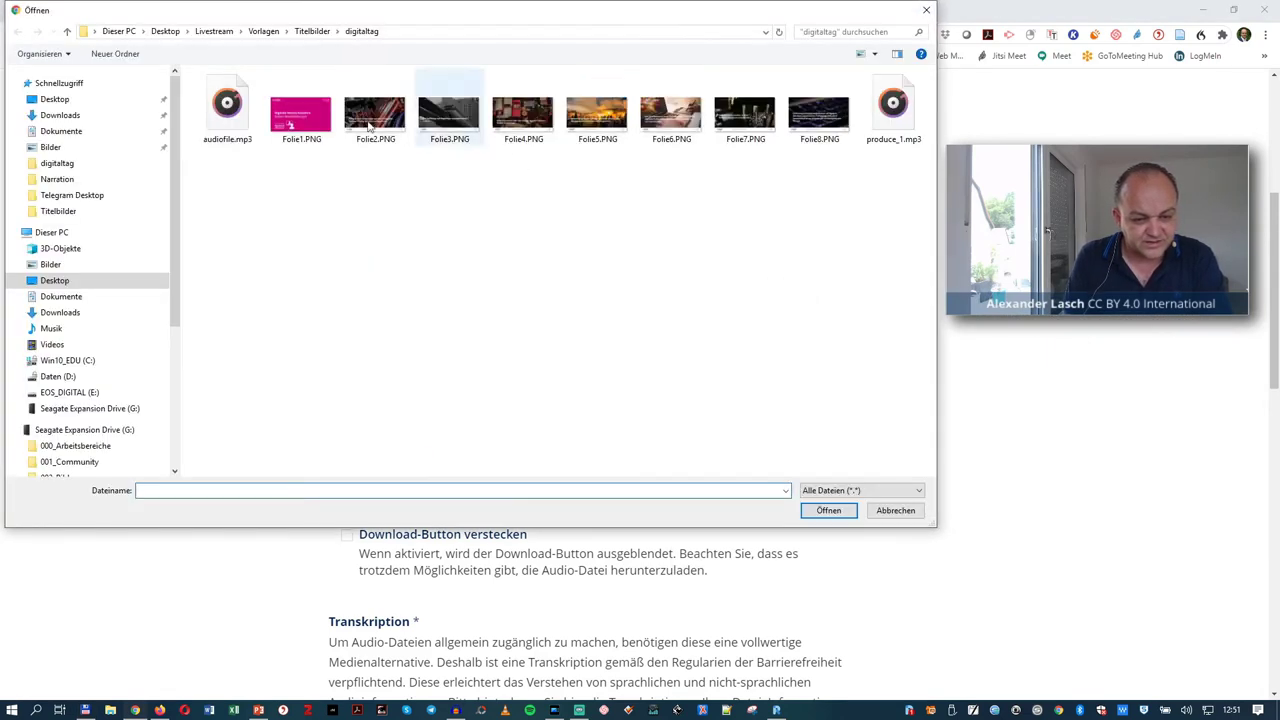
left_click(906, 104)
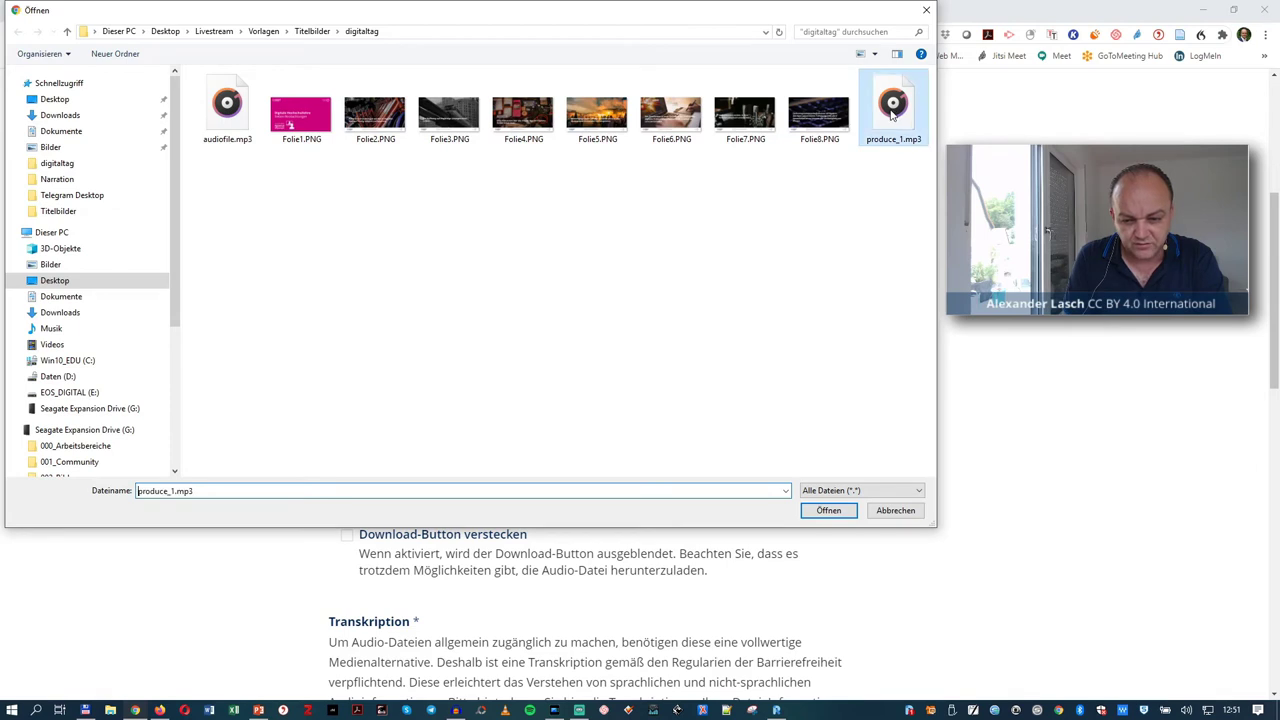
left_click(828, 510)
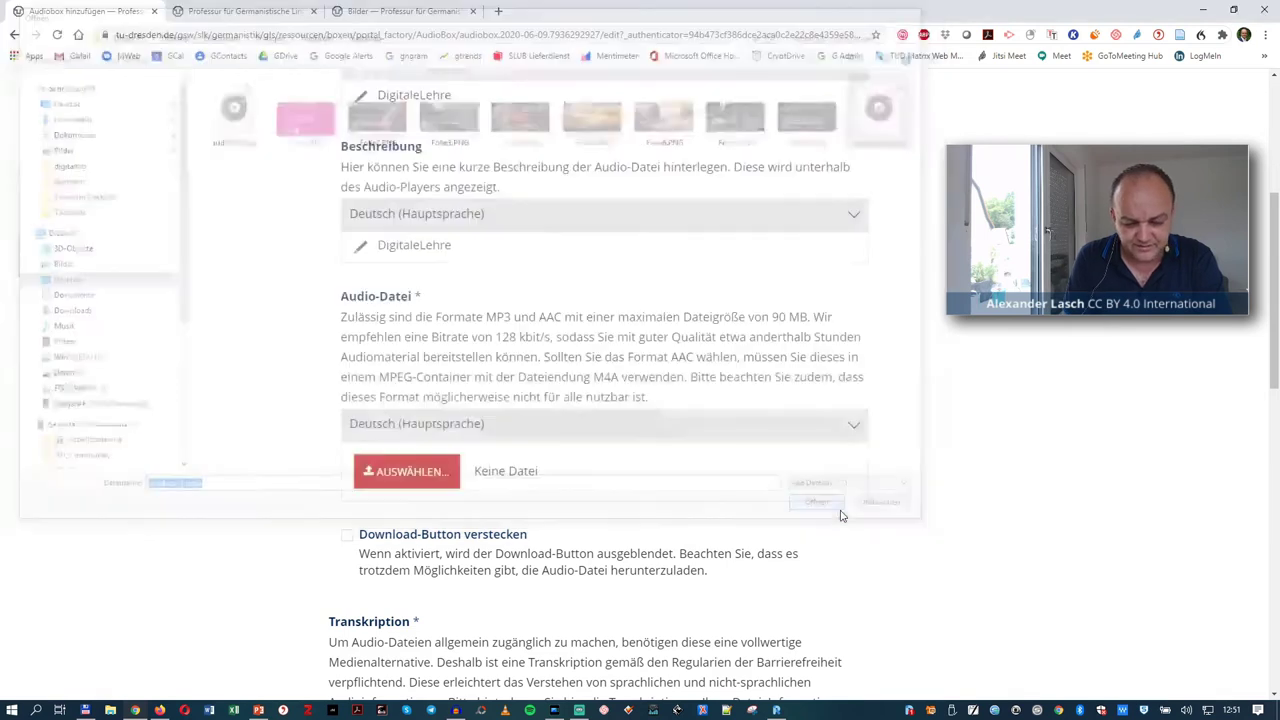
- Enter "[Barrierefreie Audiotranskription]" as the audio box's transcription
scroll(840, 516, "down", 2)
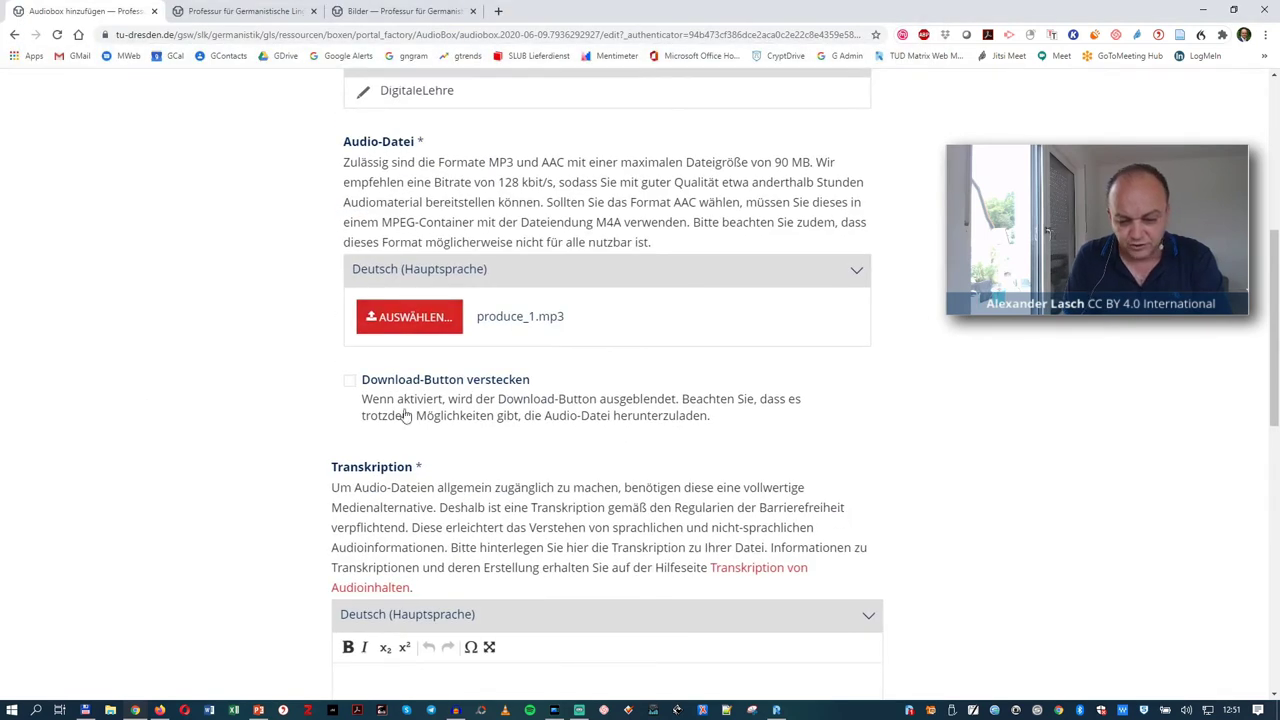
scroll(543, 510, "down", 1)
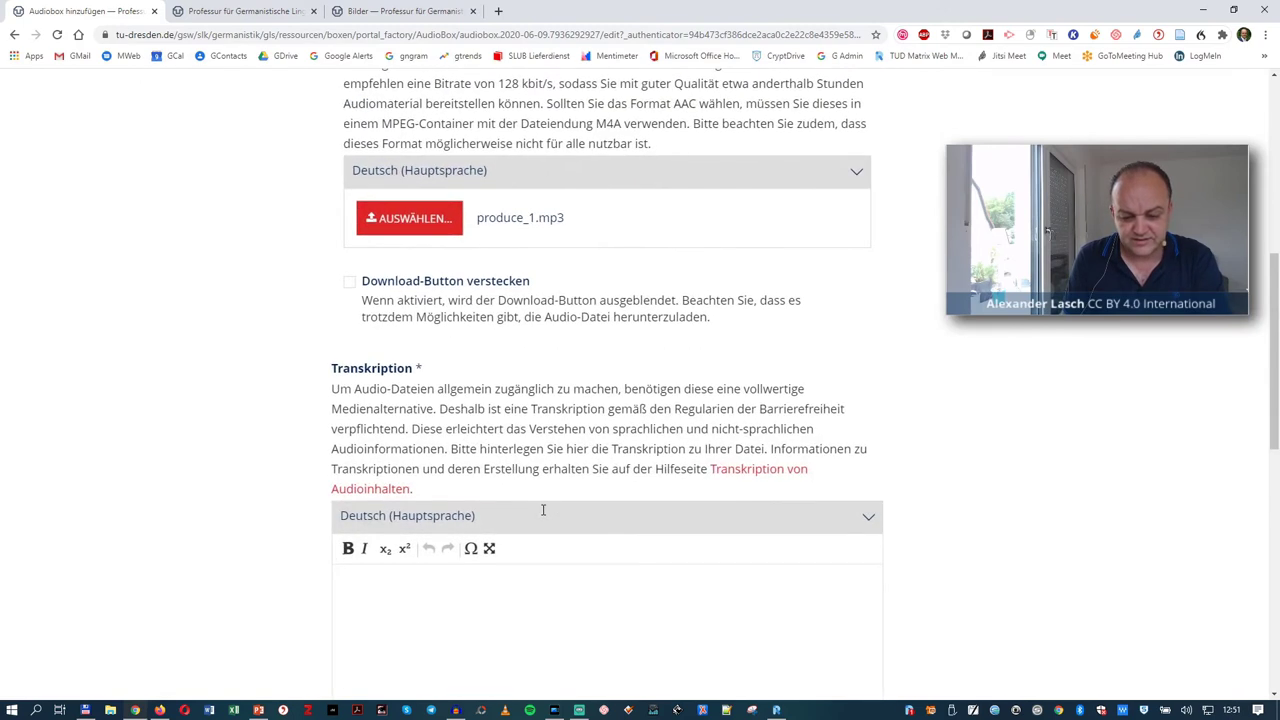
scroll(543, 510, "down", 1)
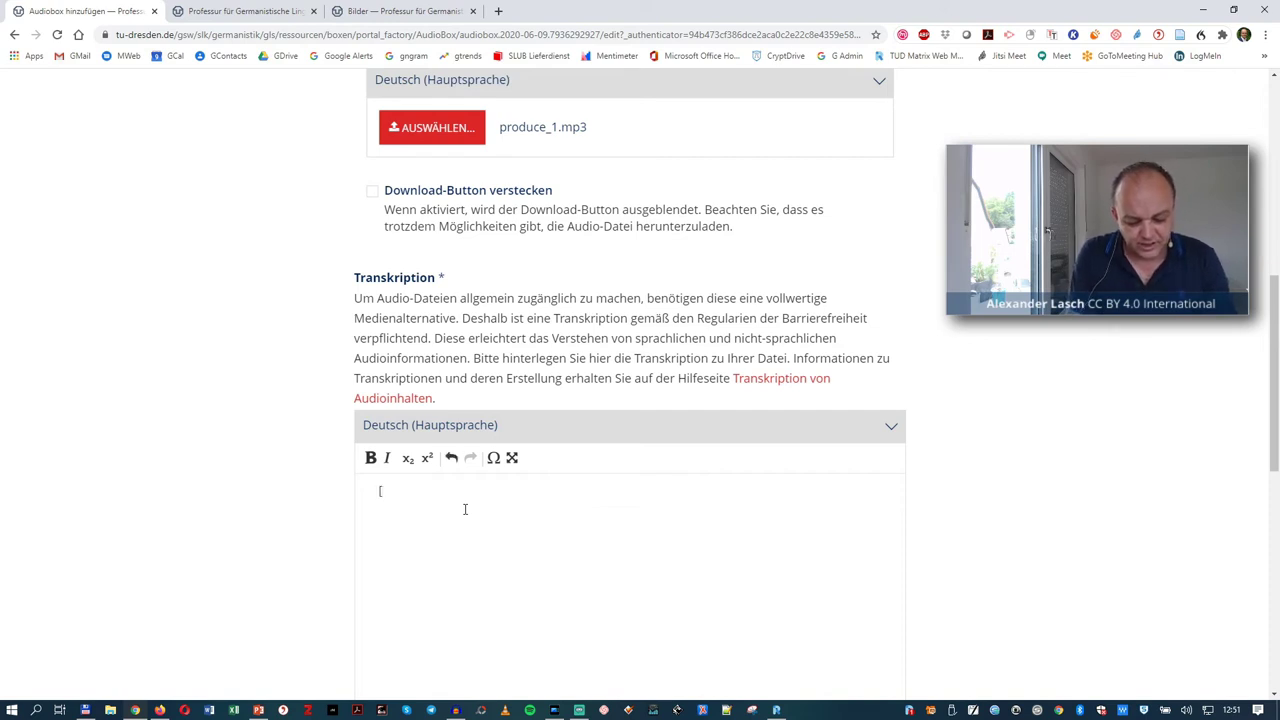
type("Ton]")
key("BackSpace")
key("BackSpace")
key("BackSpace")
key("BackSpace")
key("BackSpace")
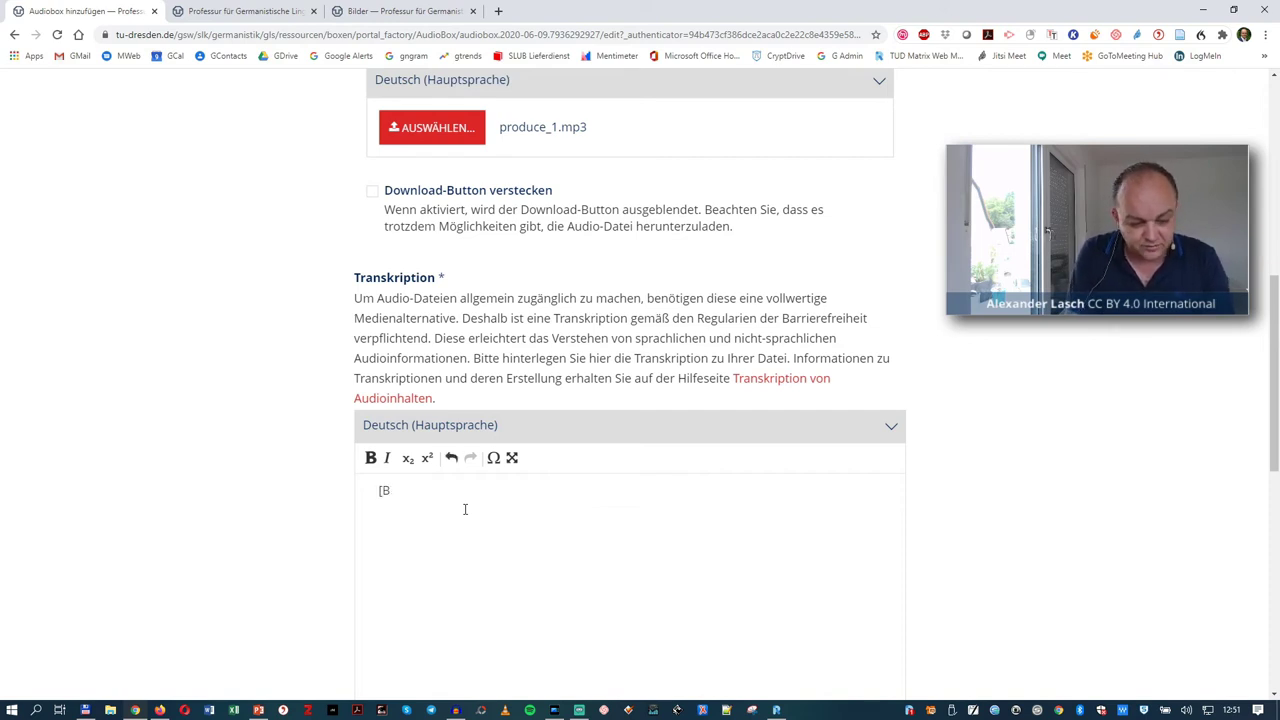
type("Audio")
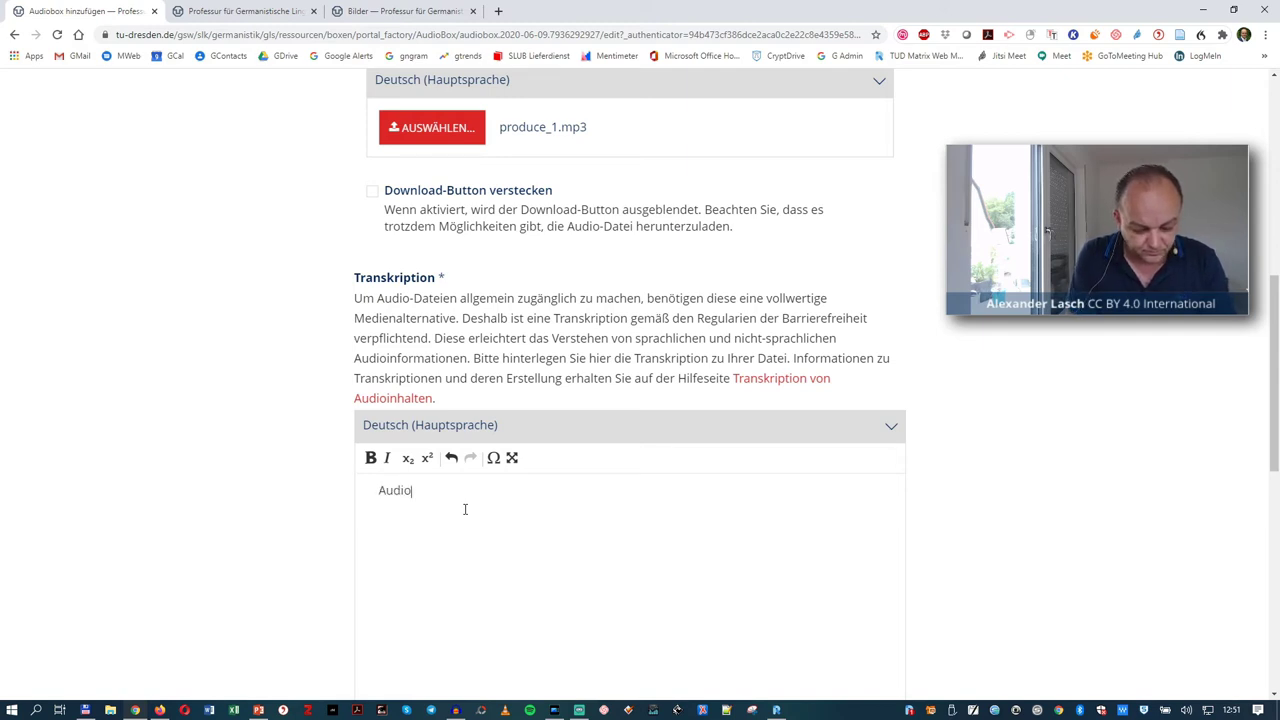
type("trans")
type("Barrie")
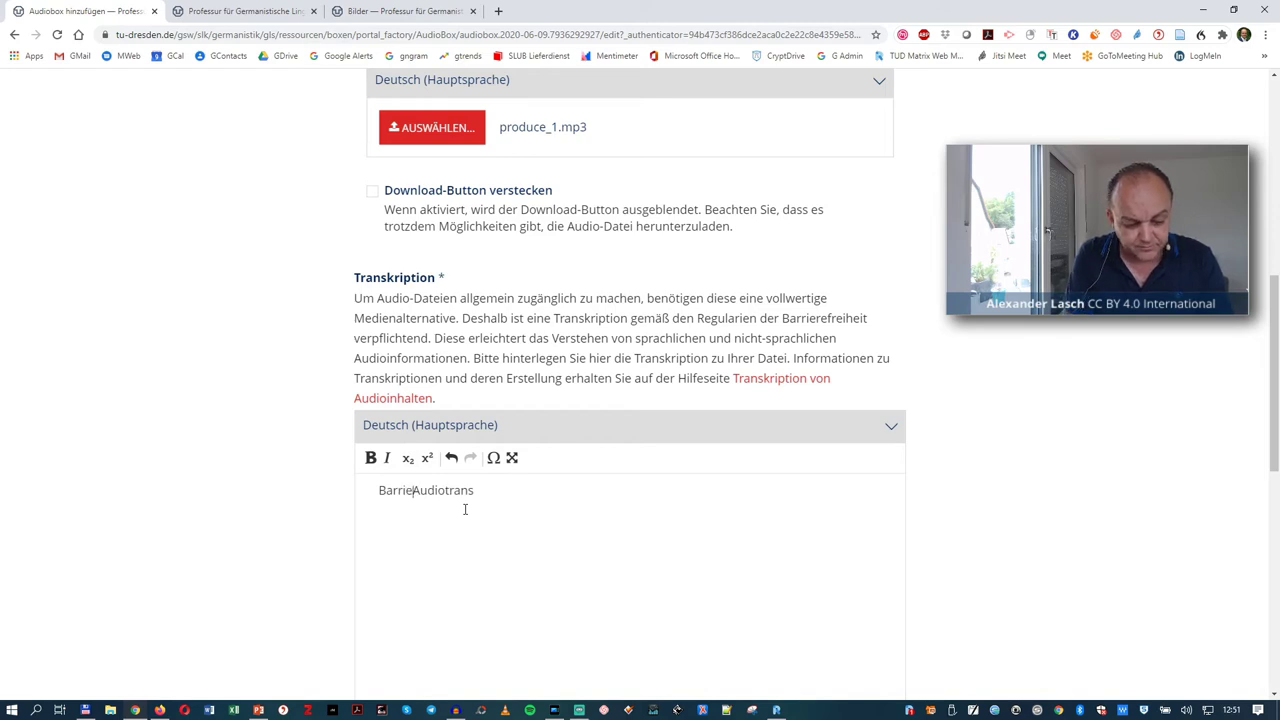
type("refreie ")
type("[")
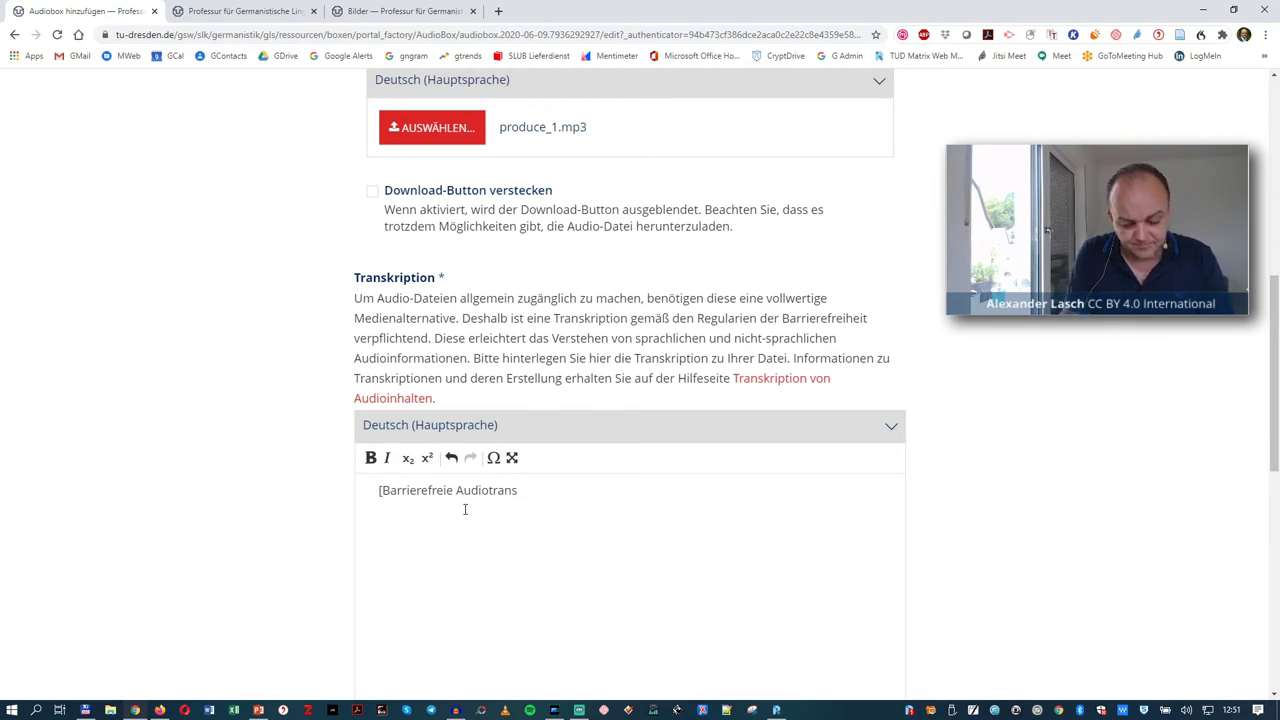
type("kription")
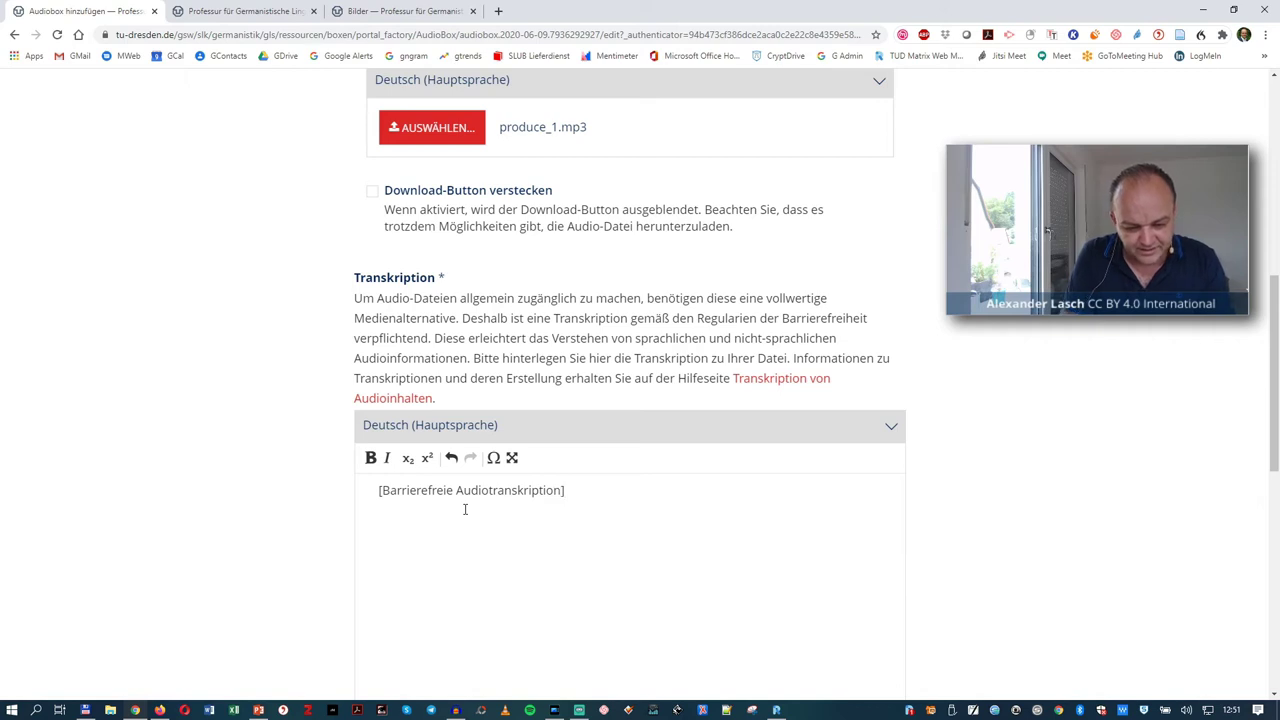
- Enter "CC BY 4.0" followed by the author's full name as the audio's copyright information, and save the audio box
scroll(465, 510, "down", 8)
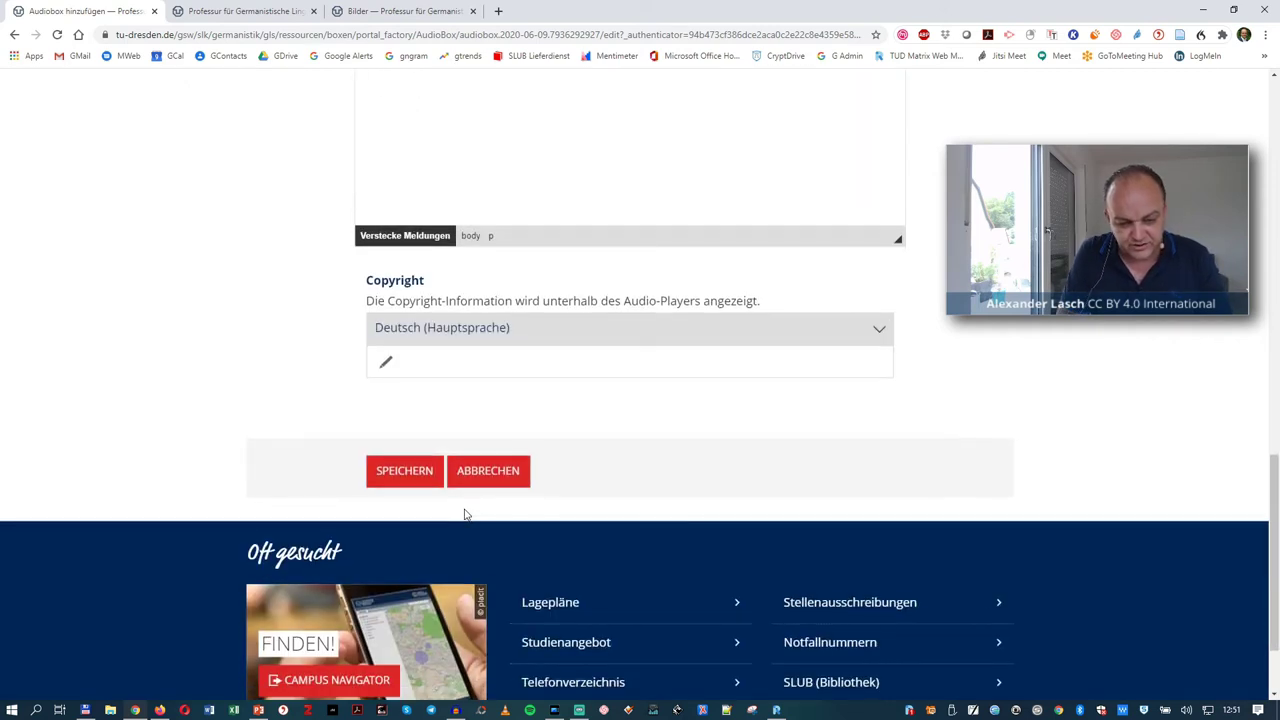
left_click(440, 356)
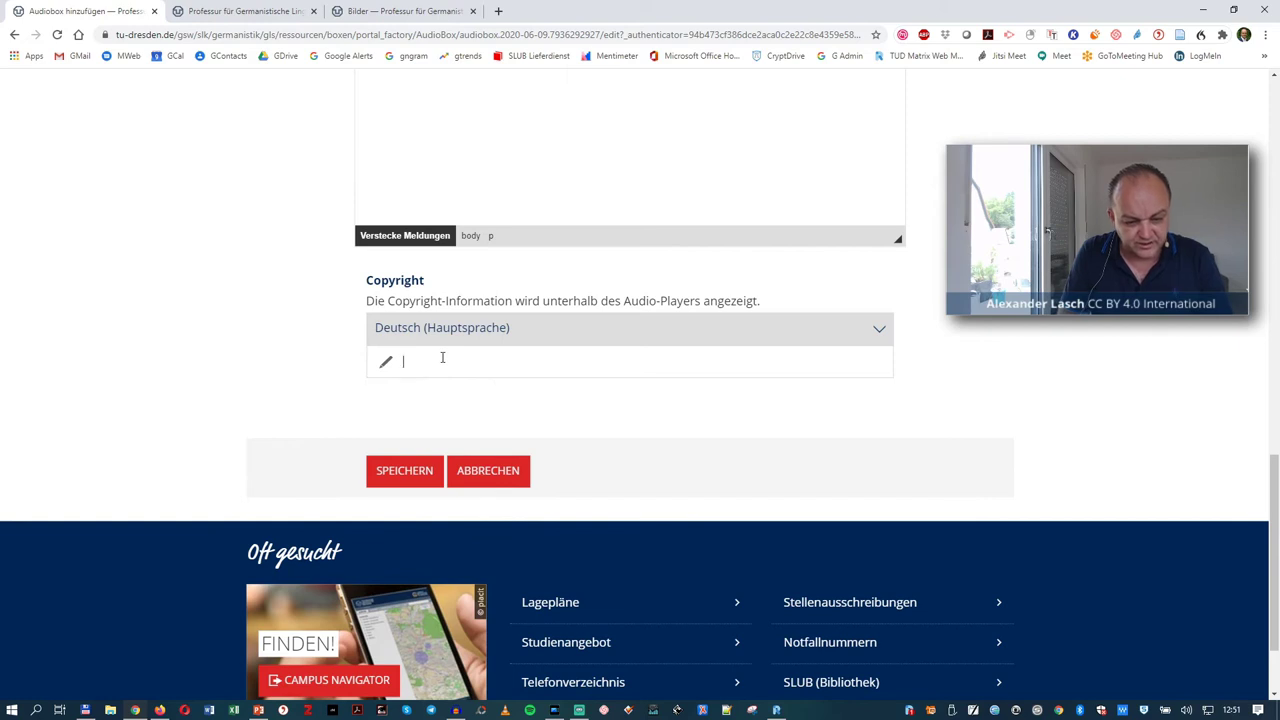
type("cC BY ")
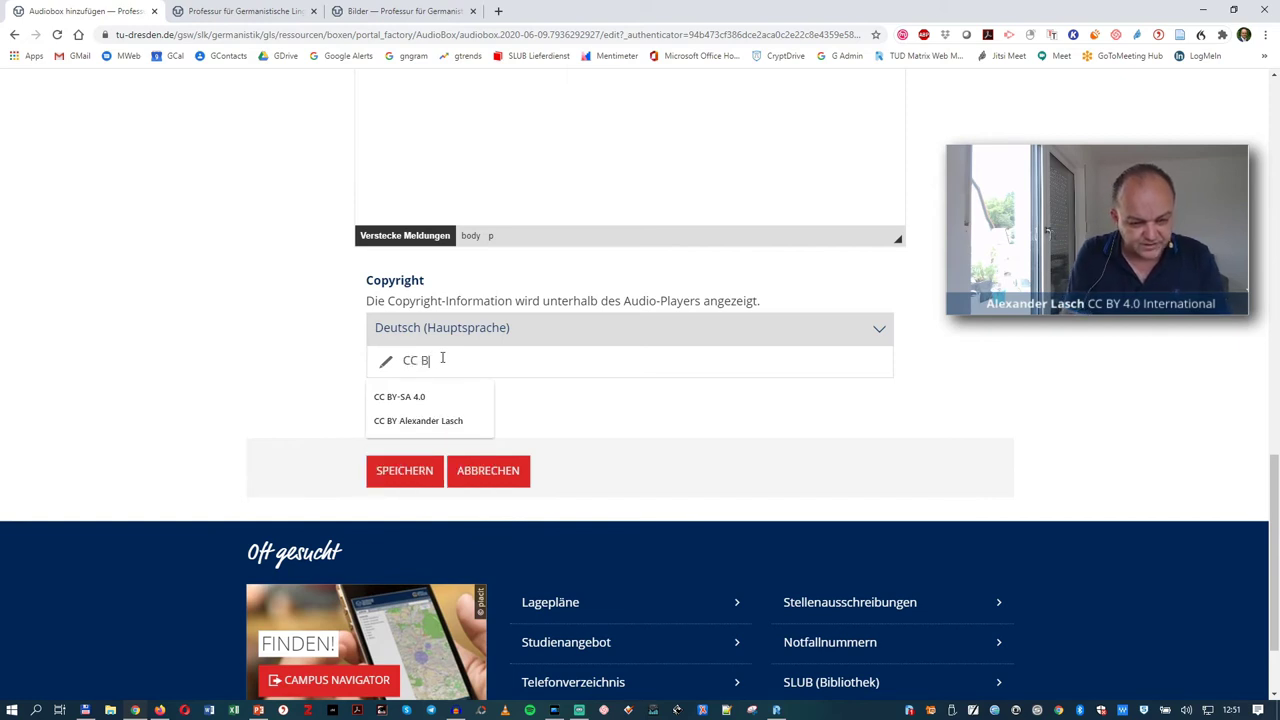
type("4.0")
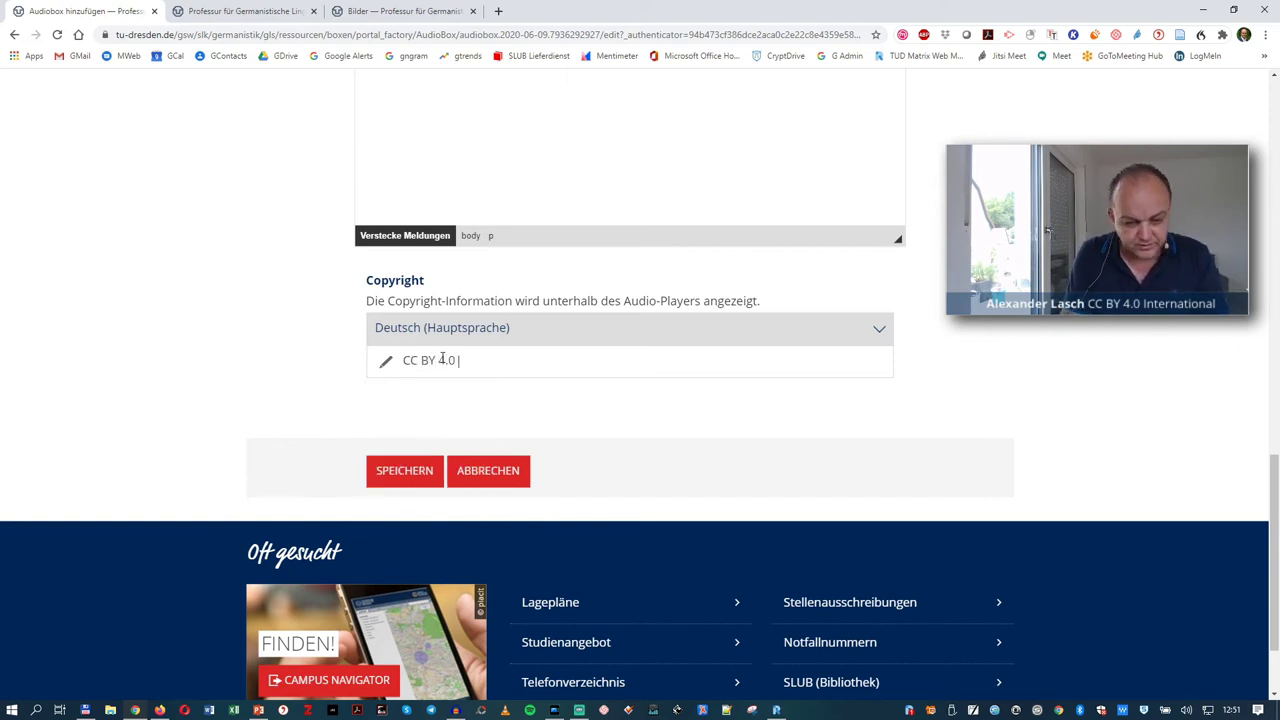
type(" Alexander Lasch")
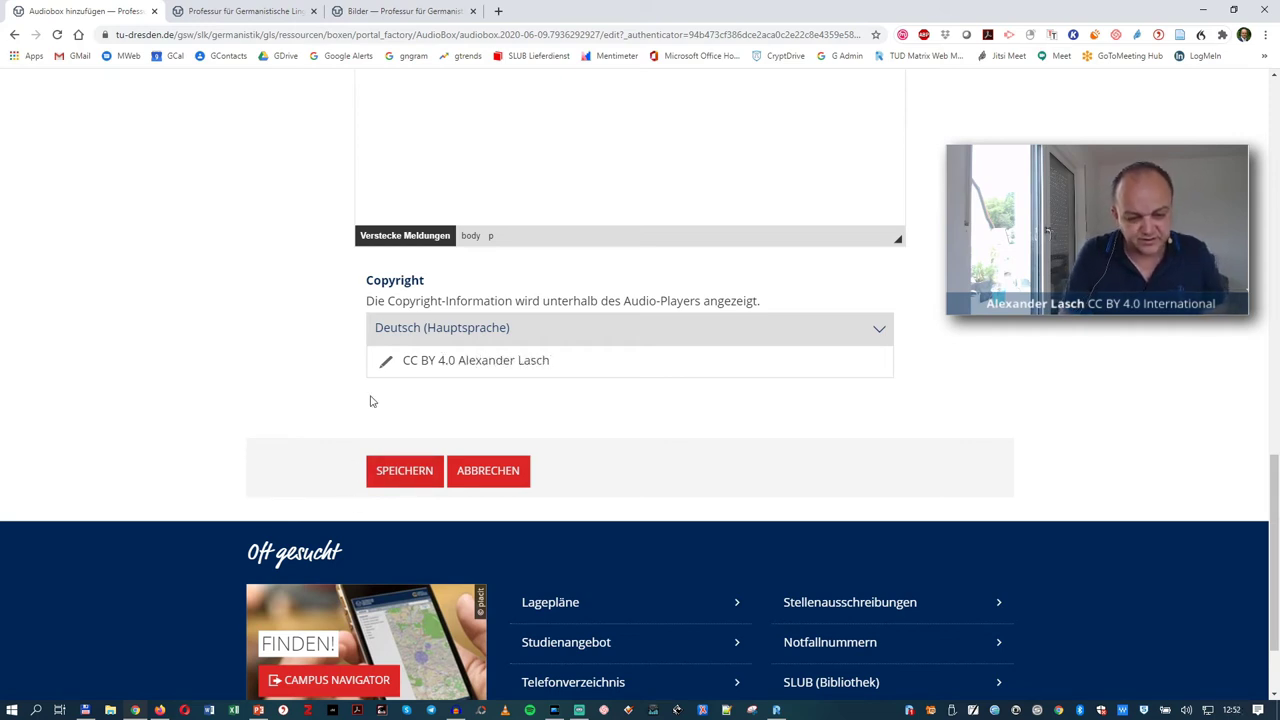
left_click(397, 479)
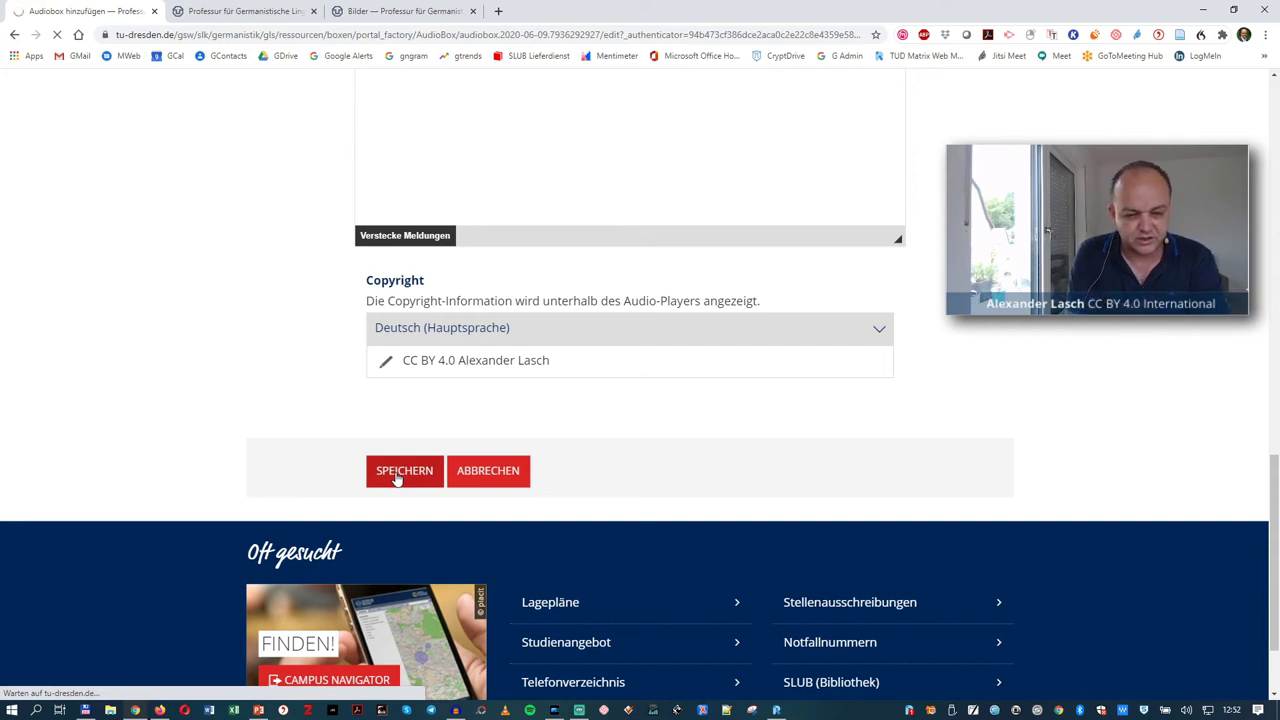
- Play the start of the audio in the DigitaleLehre preview, show and hide its transcription, and pause playback
scroll(274, 294, "up", 2)
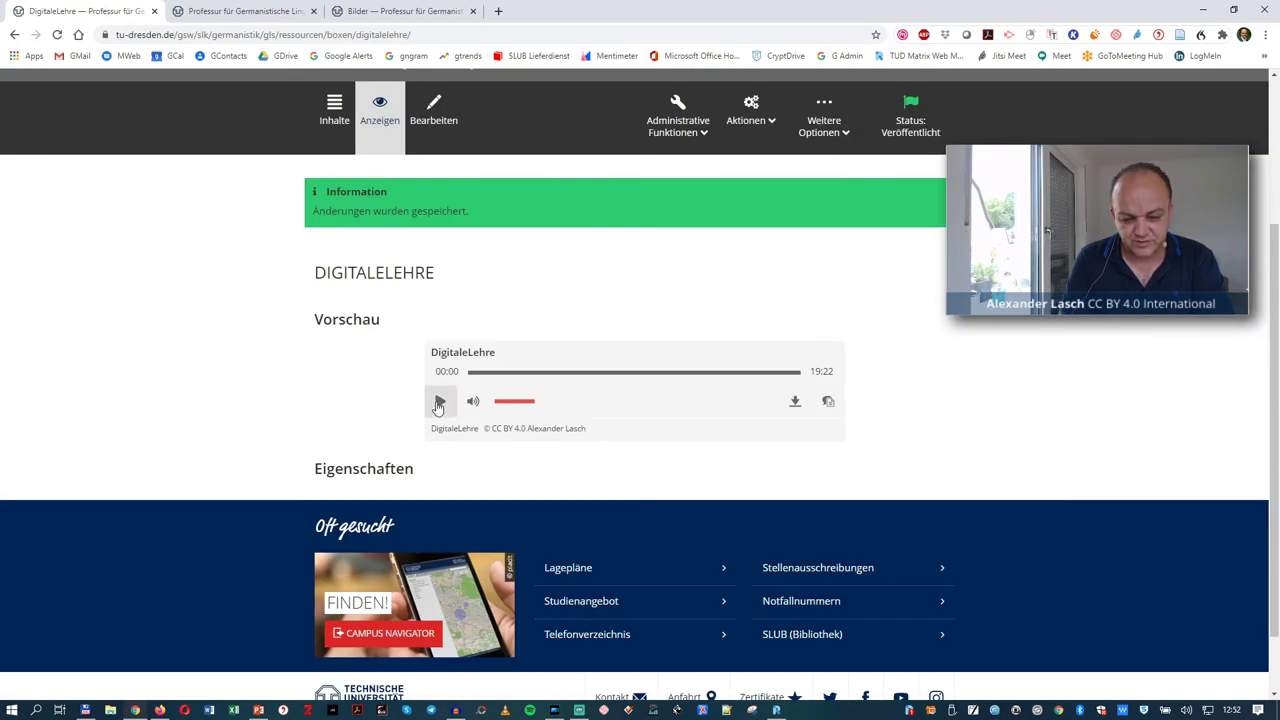
left_click(439, 402)
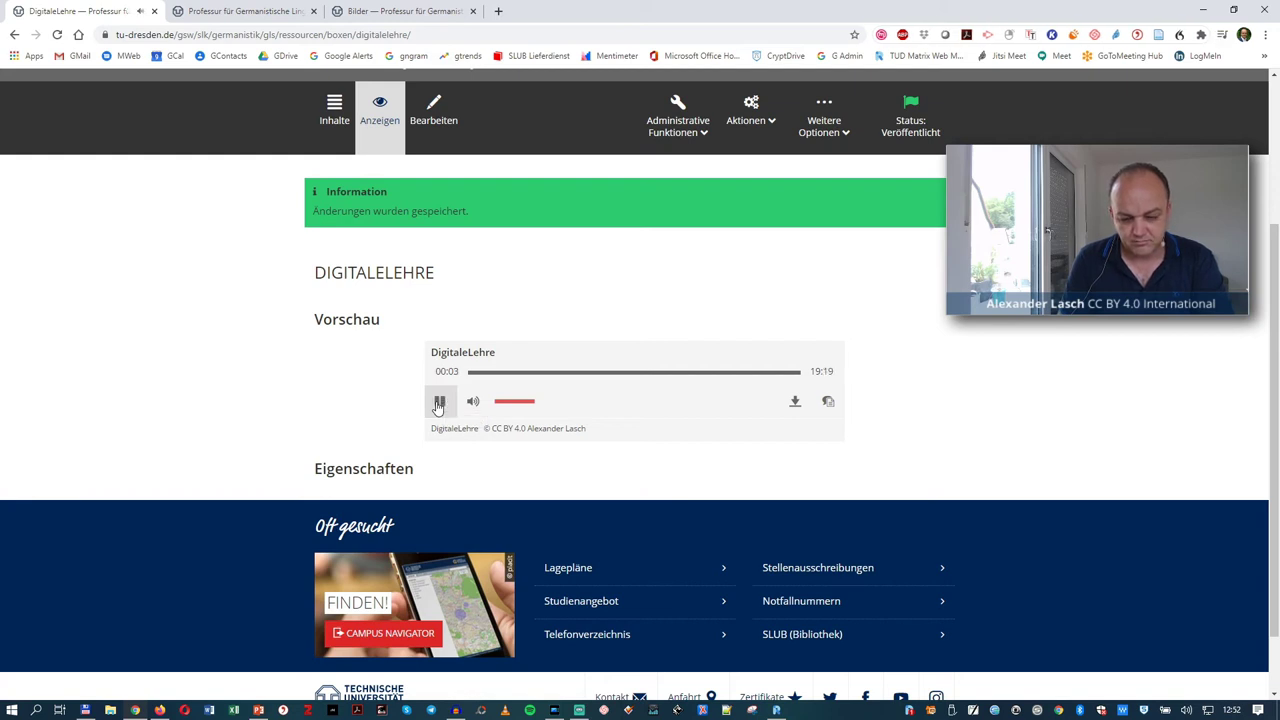
left_click(830, 403)
left_click(830, 403)
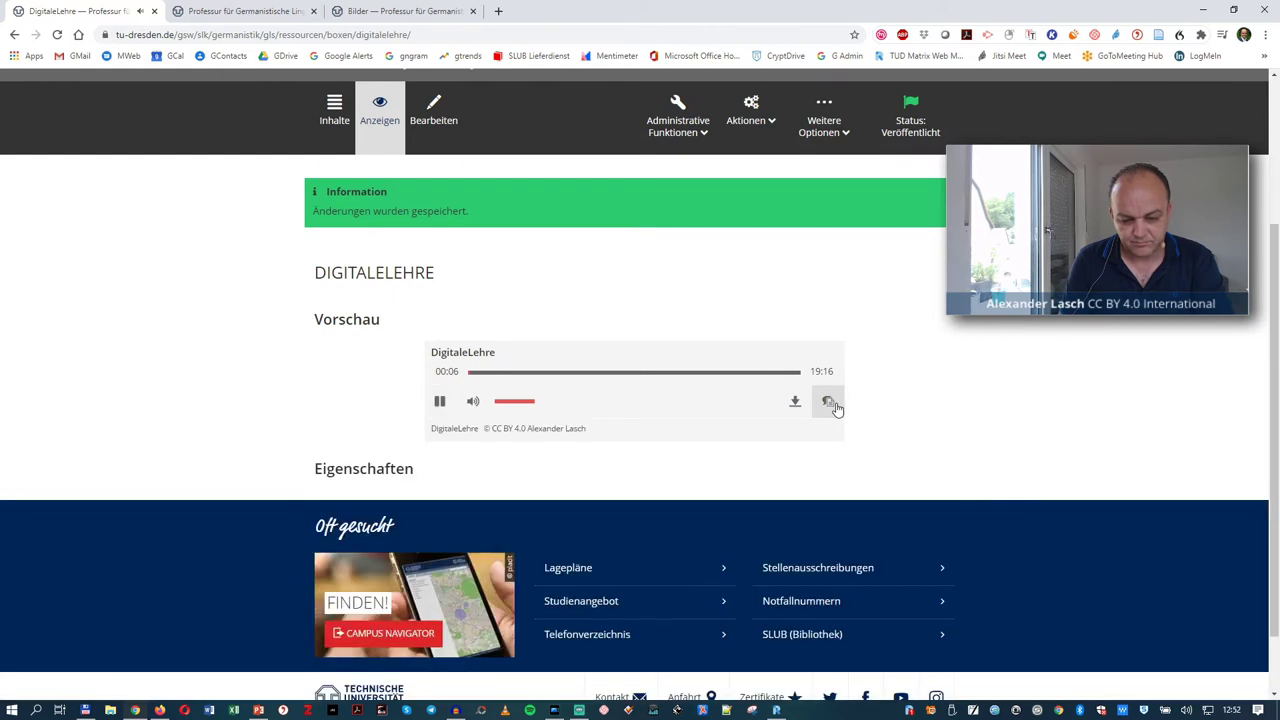
left_click(441, 402)
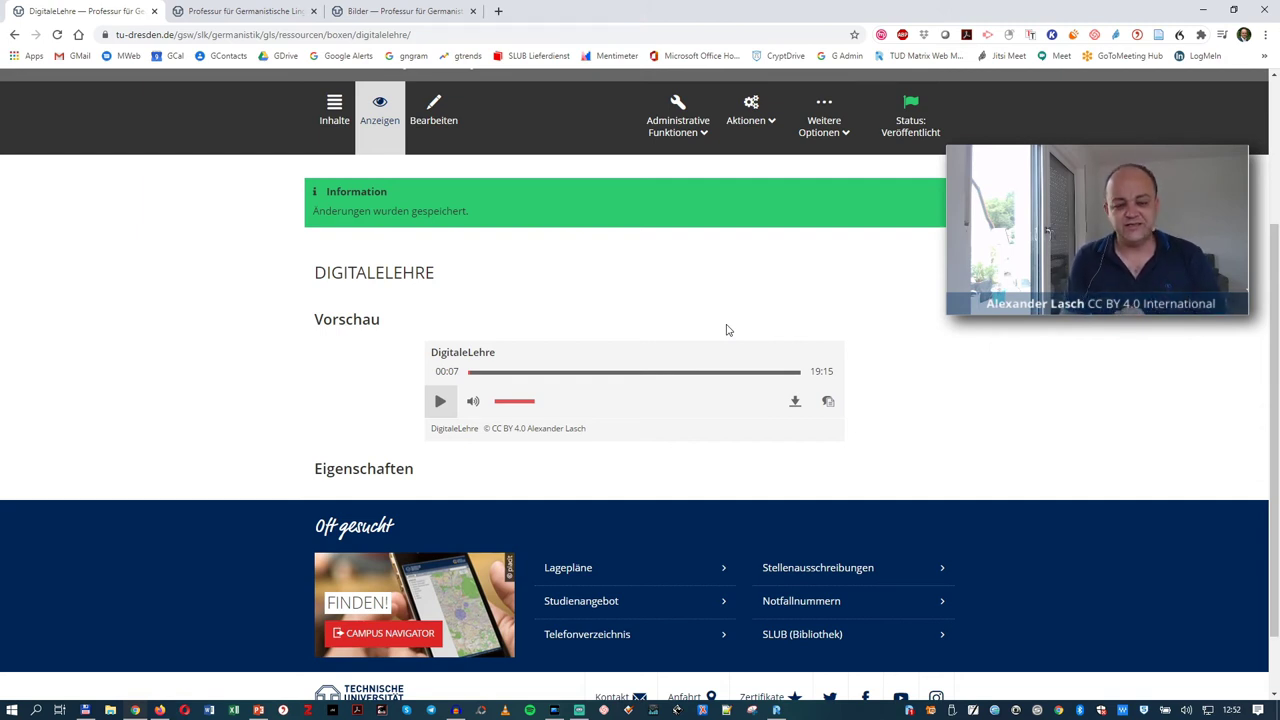
- Enlarge the page to examine the audio player's copyright line, download option and transcription
key("ctrl+plus")
key("ctrl+plus")
key("ctrl+plus")
key("ctrl+plus")
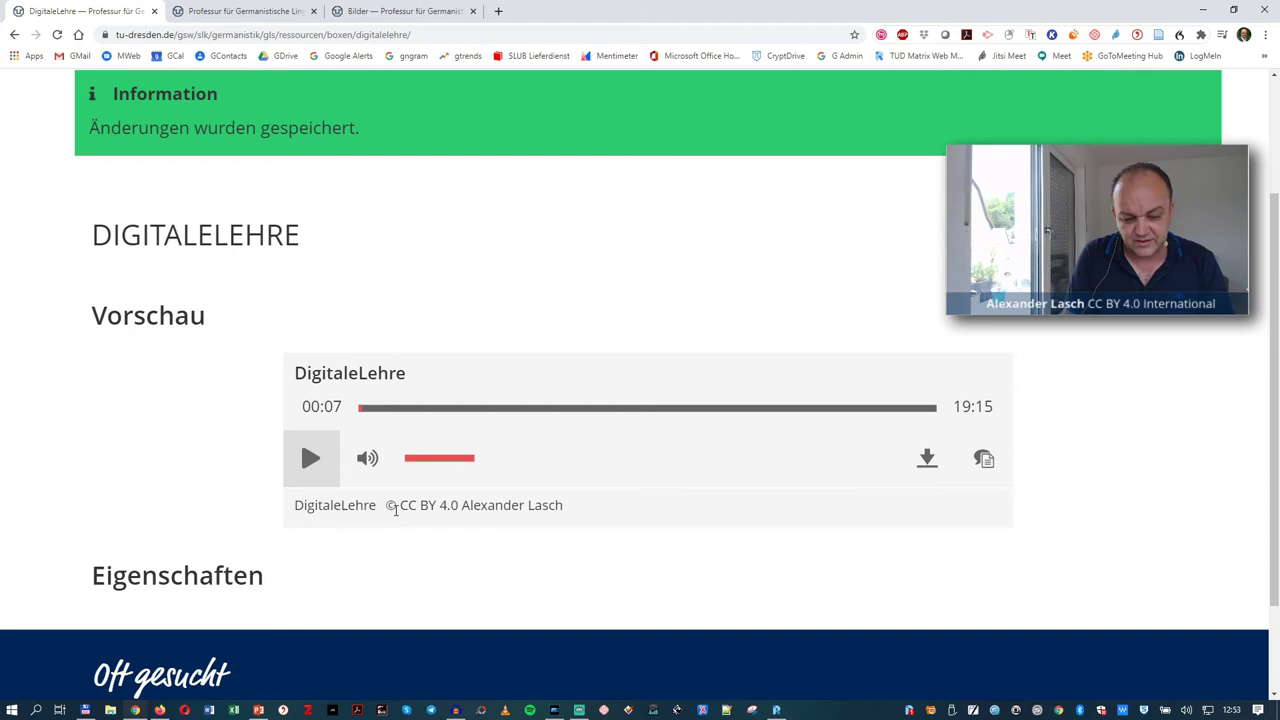
left_click_drag(388, 505, 586, 506)
left_click(587, 506)
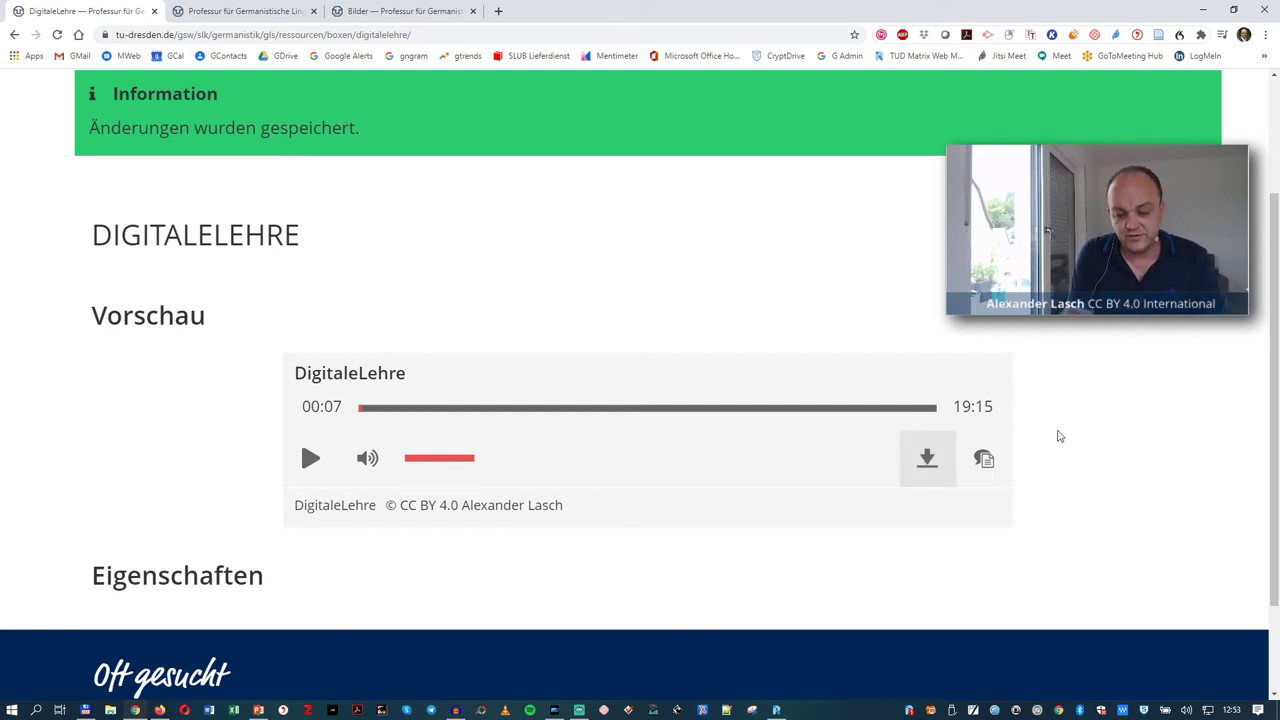
left_click(989, 459)
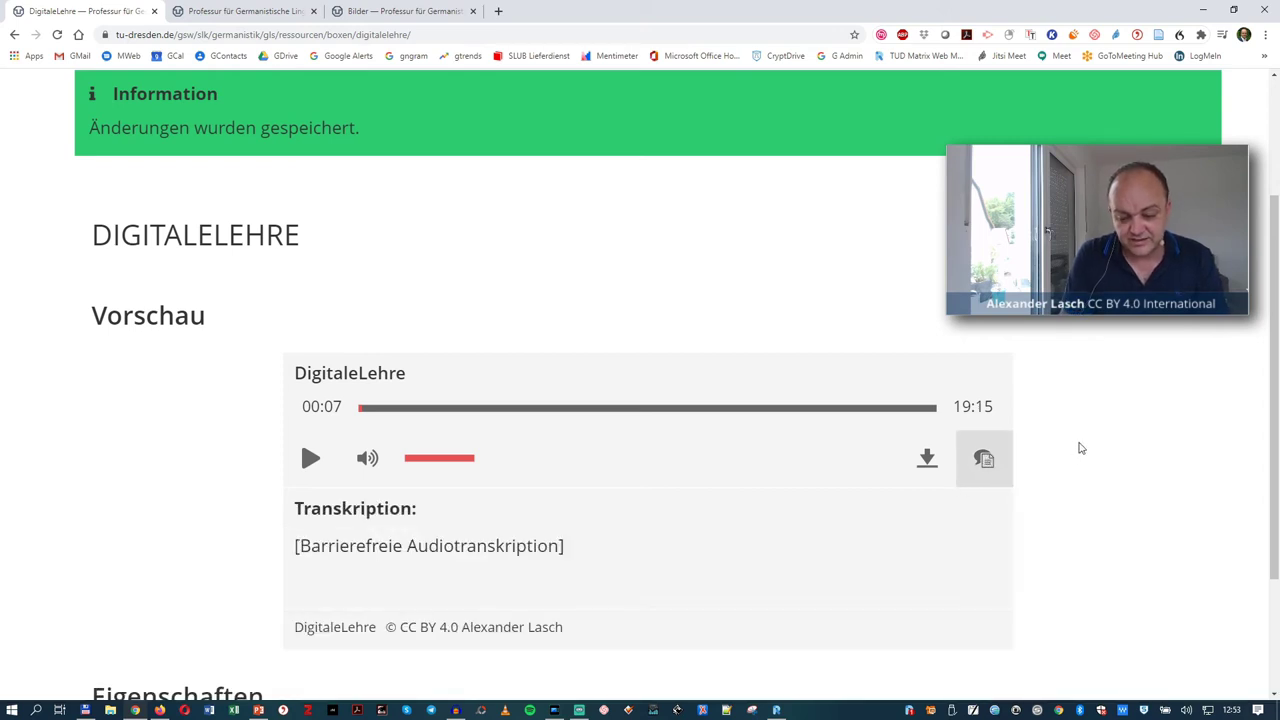
scroll(1077, 446, "down", 2)
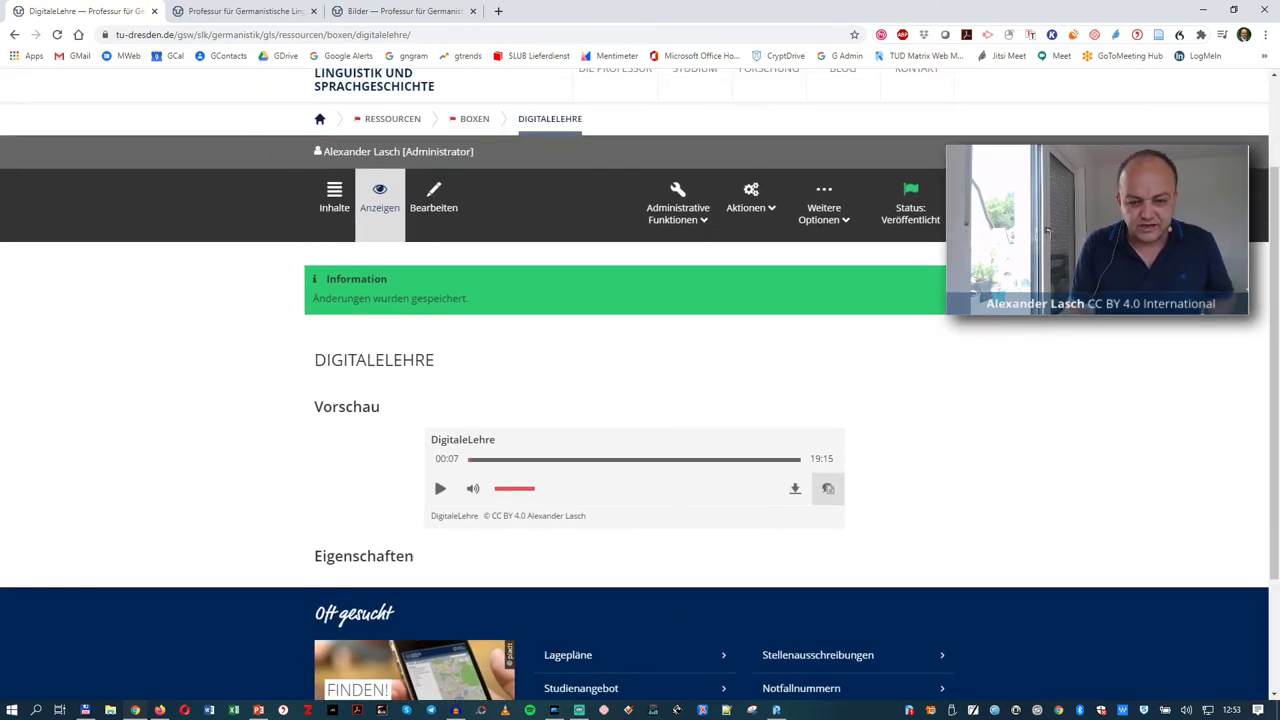
- Go from the professorship's home page to the Studium section and add a new Inhaltsseite there
scroll(640, 400, "up", 2)
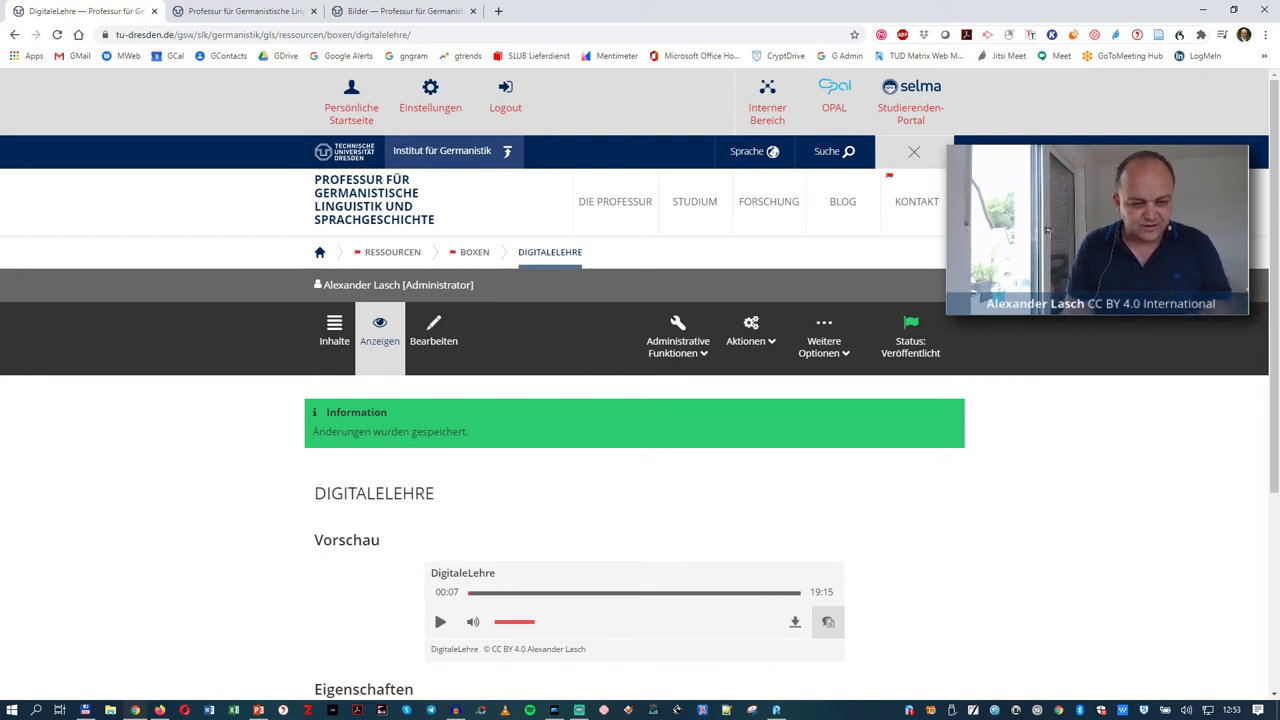
left_click(320, 254)
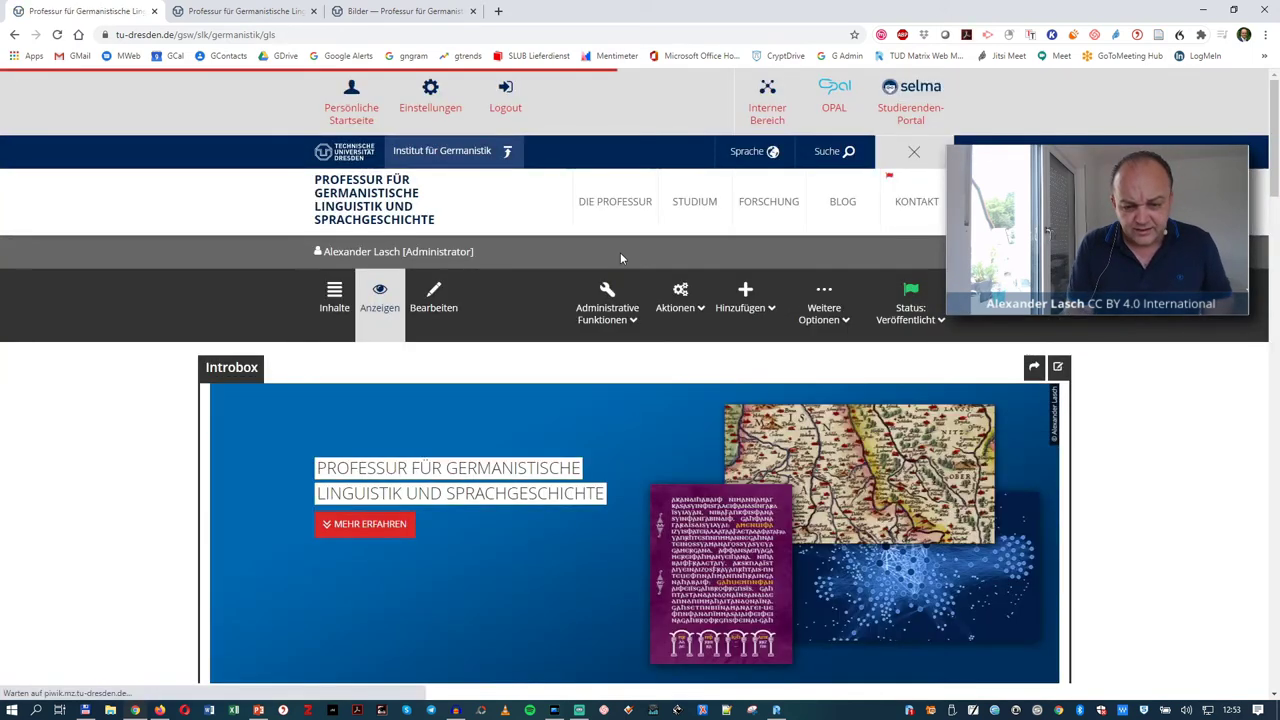
left_click(695, 207)
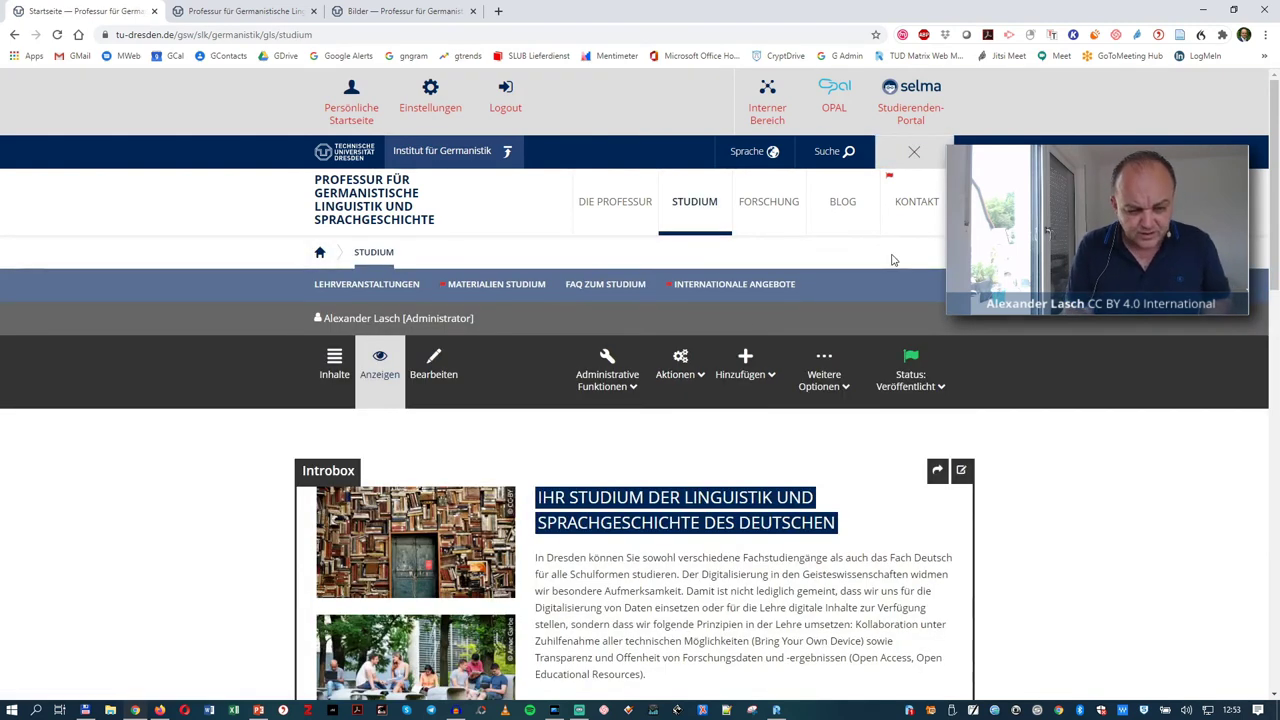
scroll(534, 305, "down", 1)
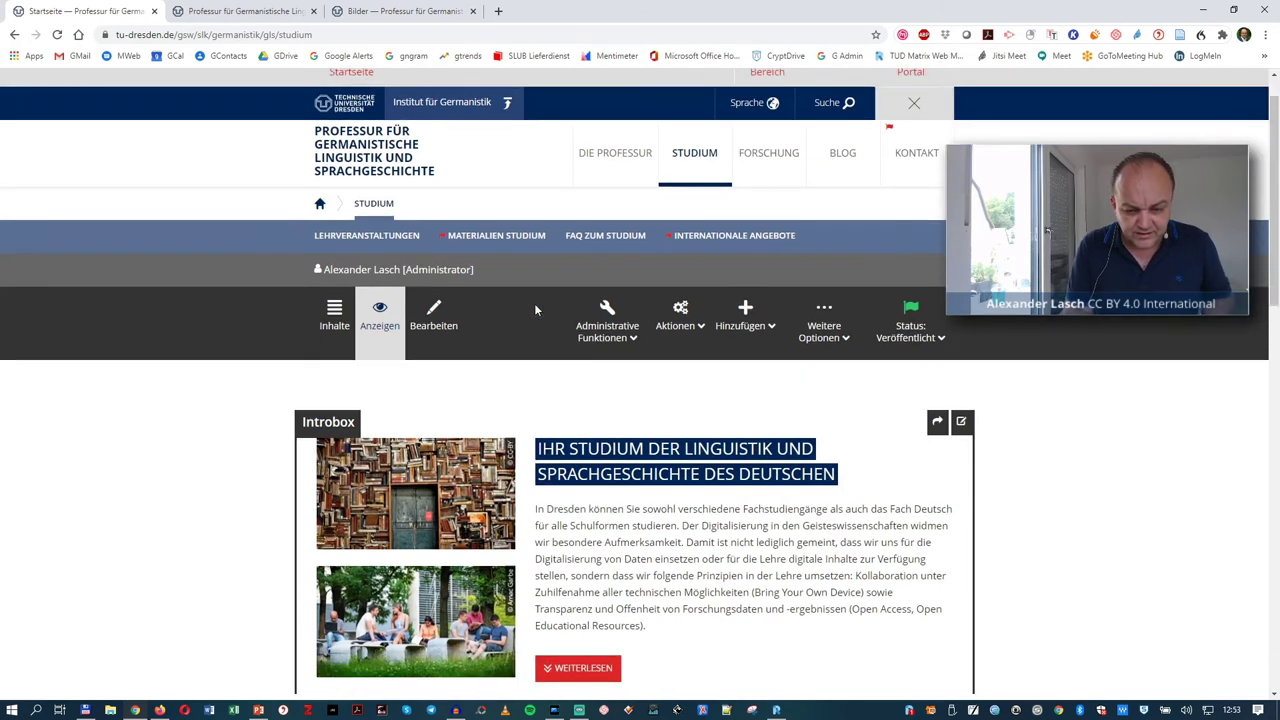
scroll(534, 303, "up", 1)
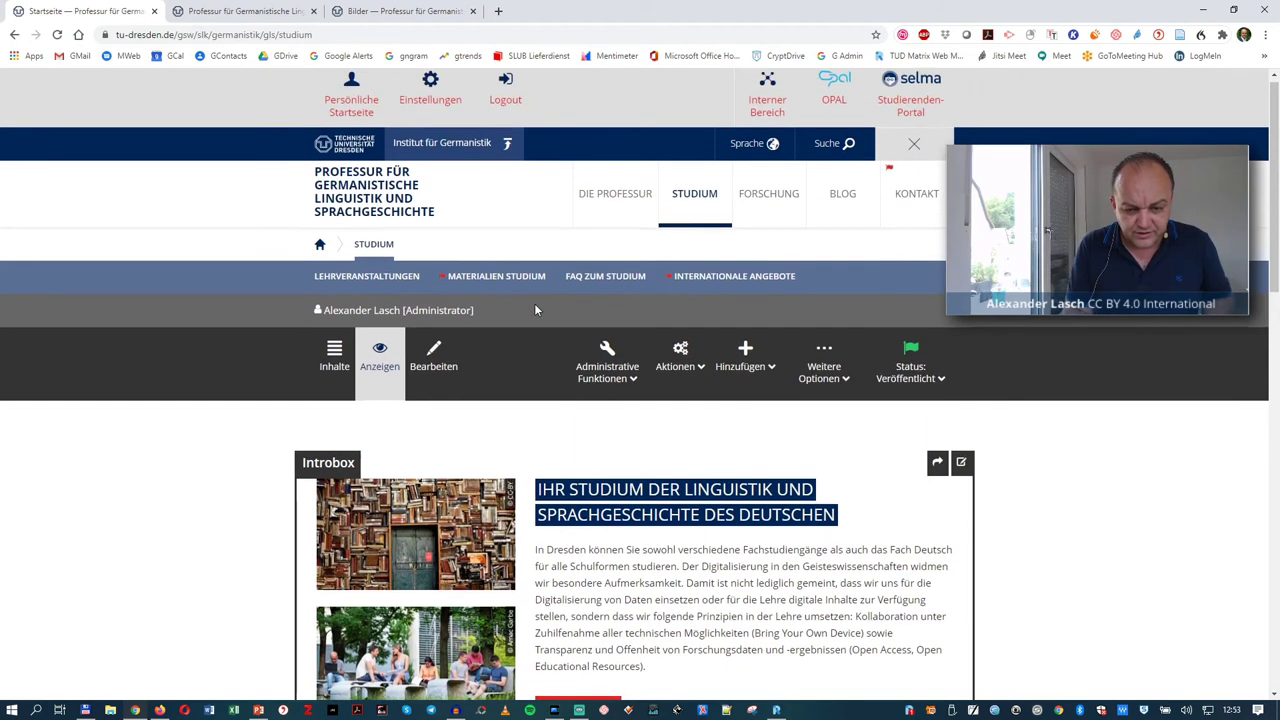
left_click(758, 361)
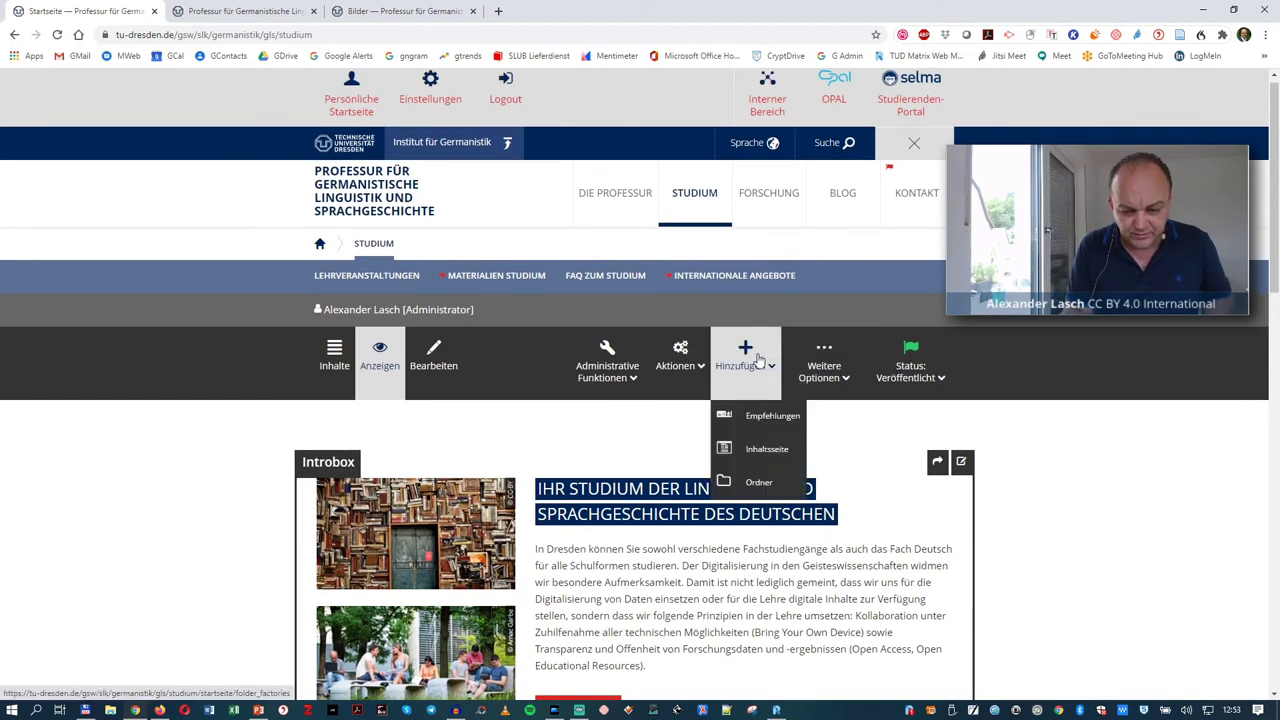
left_click(765, 463)
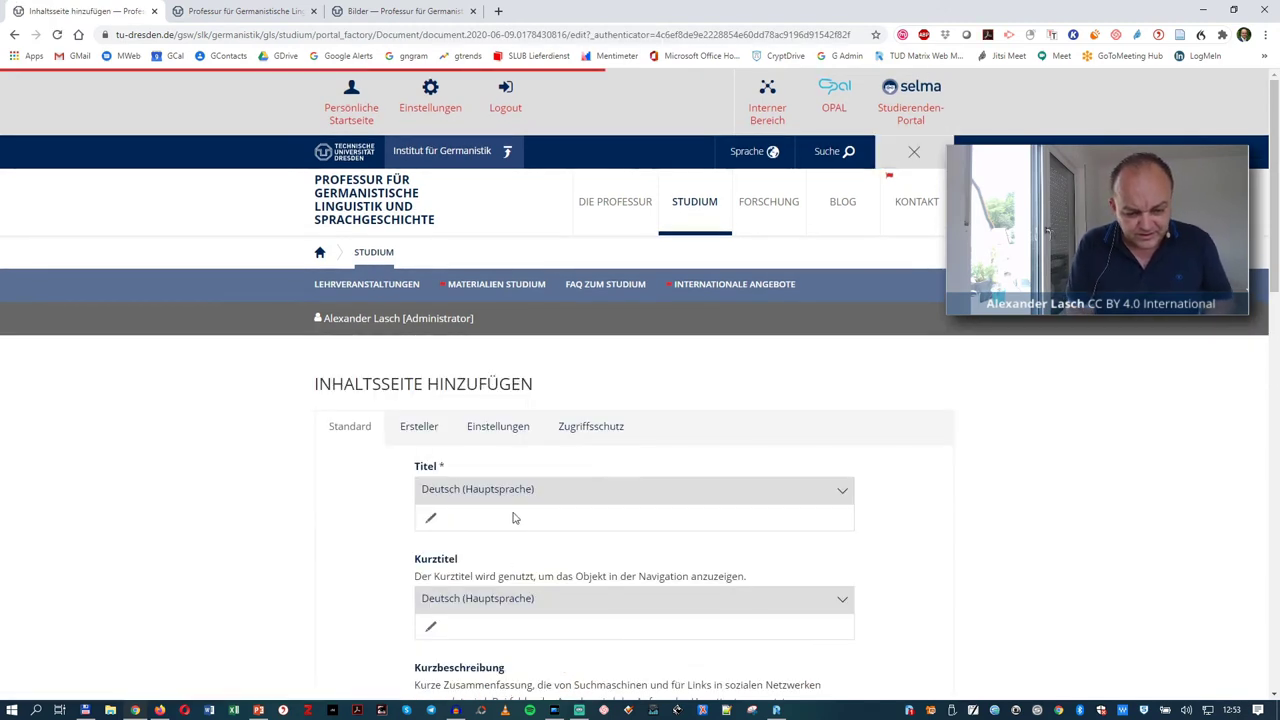
- Enter "Testpräsentation Digitale Lehre" as the new content page's title
left_click(514, 518)
type("Te")
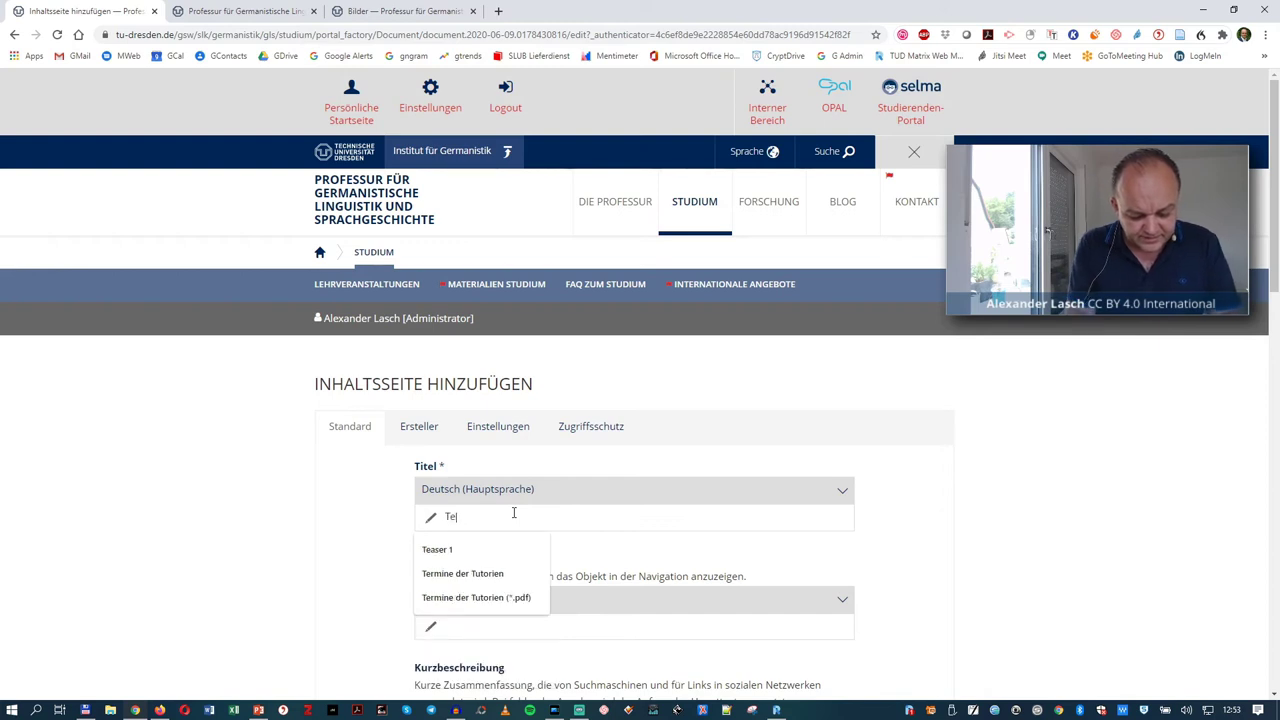
type("stpräsetn")
key("BackSpace")
key("BackSpace")
type("ntation")
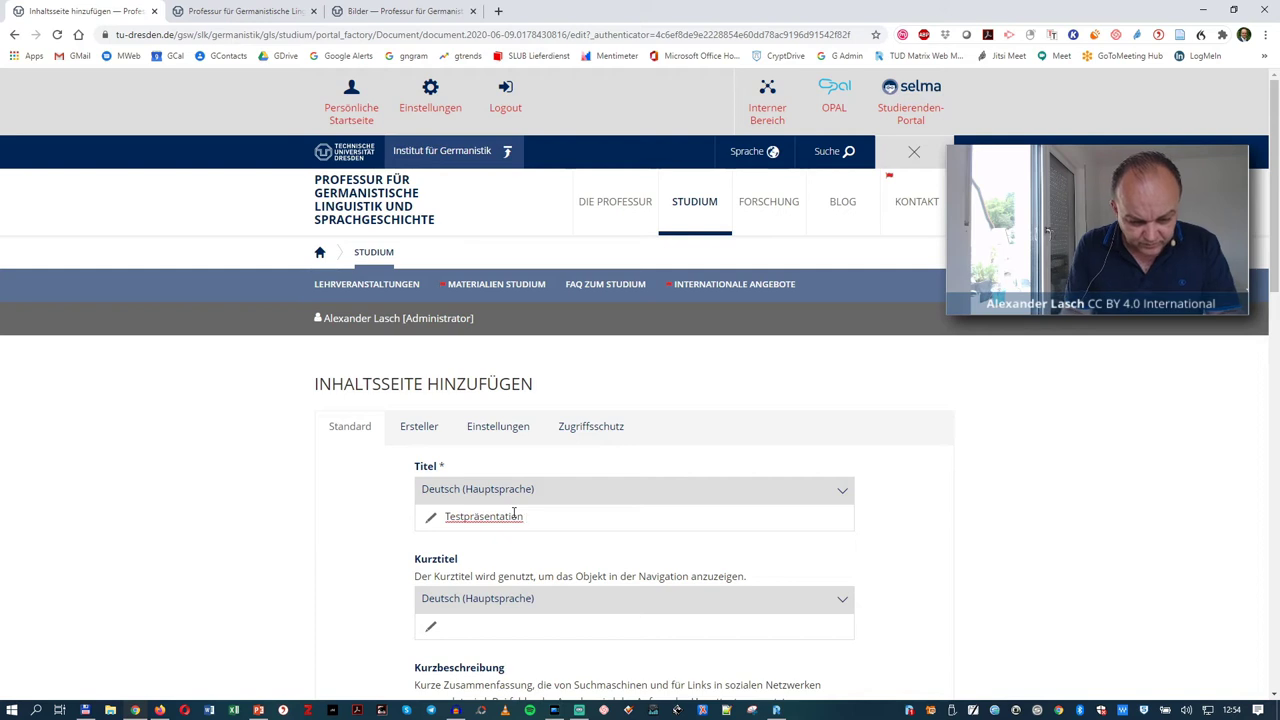
key("BackSpace")
key("BackSpace")
type("n Digi")
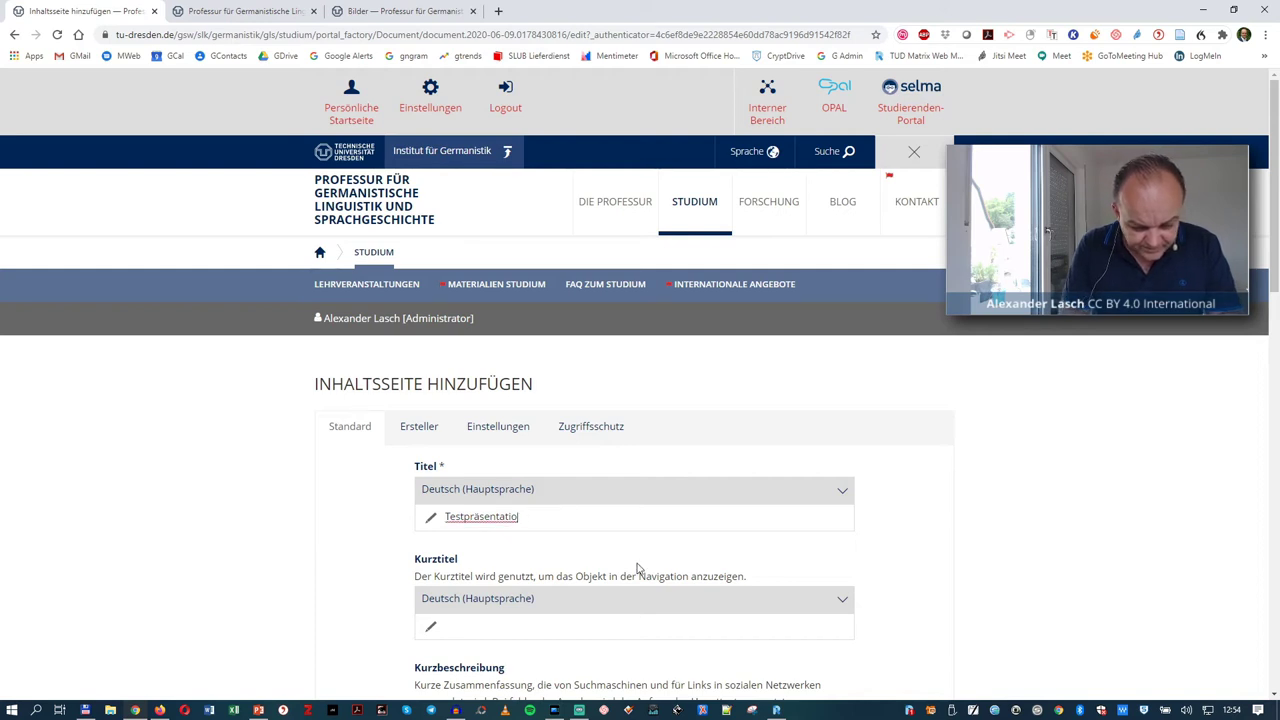
type("tale Lehre")
- Copy the title "Testpräsentation Digitale Lehre" into the content page's short title
key("ctrl+shift+Left")
key("ctrl+shift+Left")
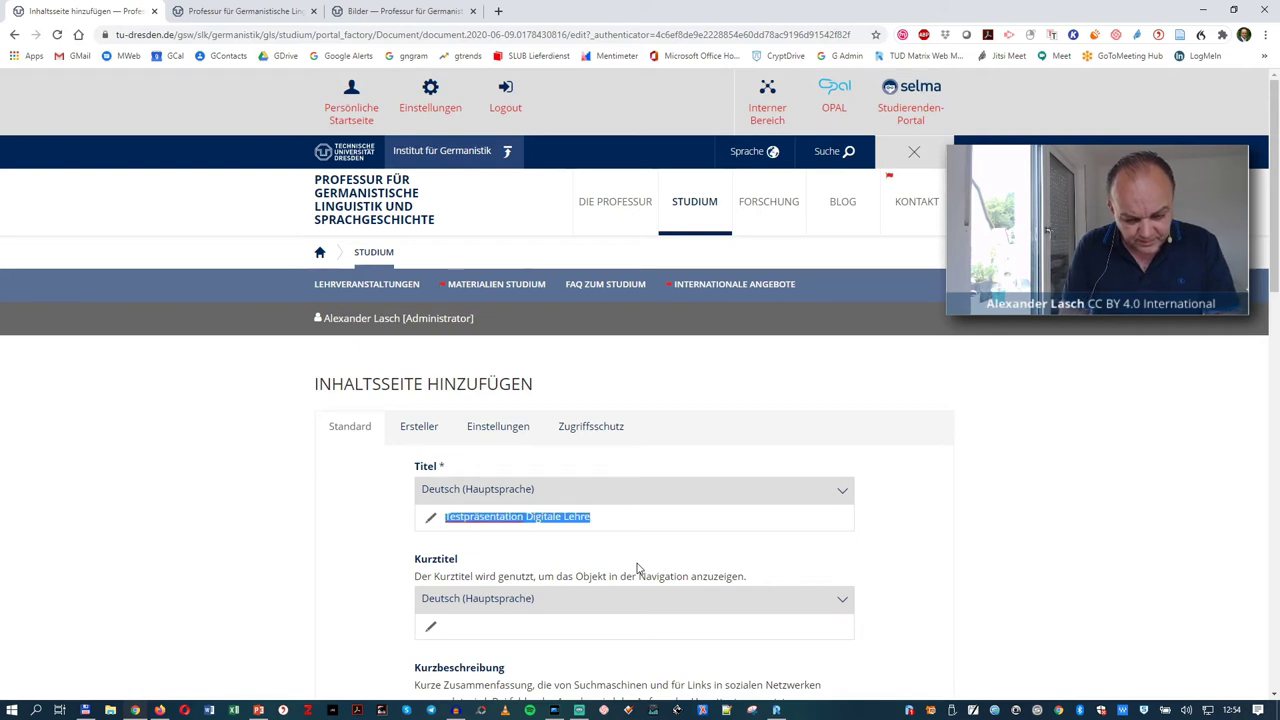
scroll(637, 568, "down", 2)
left_click(530, 438)
type("Testpräsentation Digitale Lehre")
- Enter "Das ist eine Testseite für die Integration der Audiobox." as the content page's short description
scroll(530, 438, "down", 2)
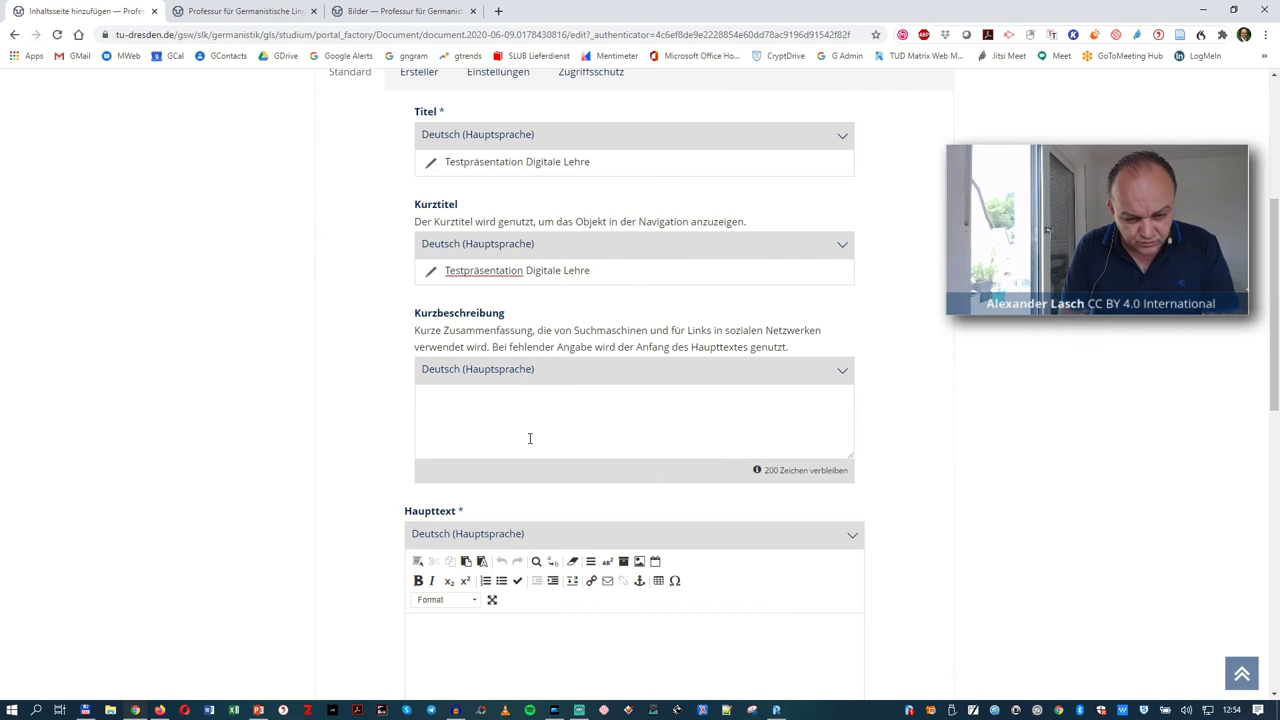
left_click(508, 408)
type("Das")
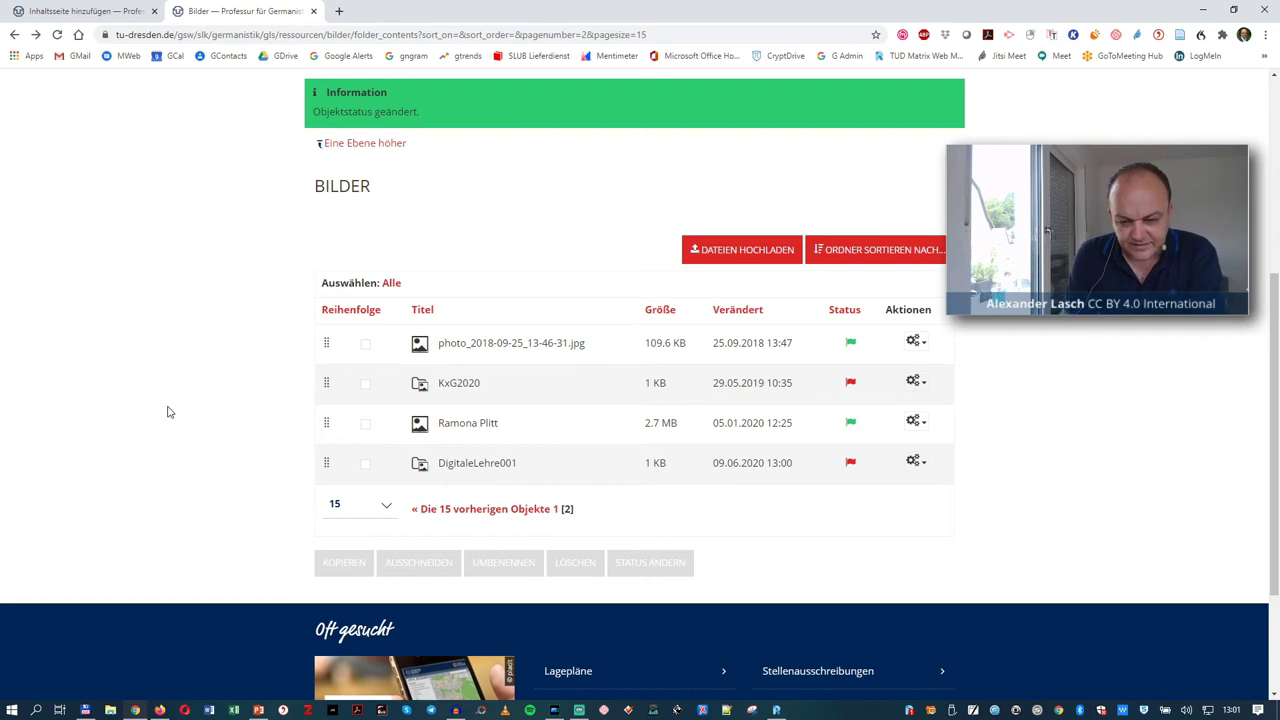
- Go from the Bilder folder up to Ressourcen and open the Boxen folder's contents
scroll(168, 412, "up", 3)
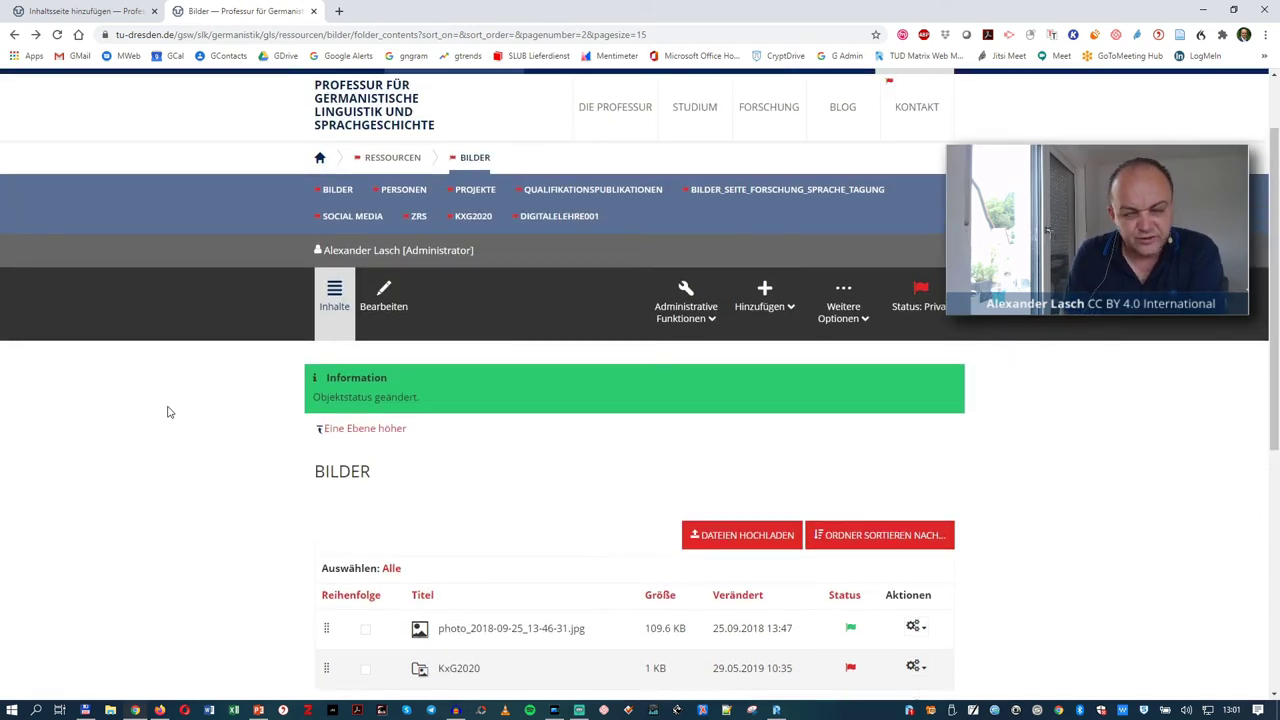
scroll(168, 410, "up", 1)
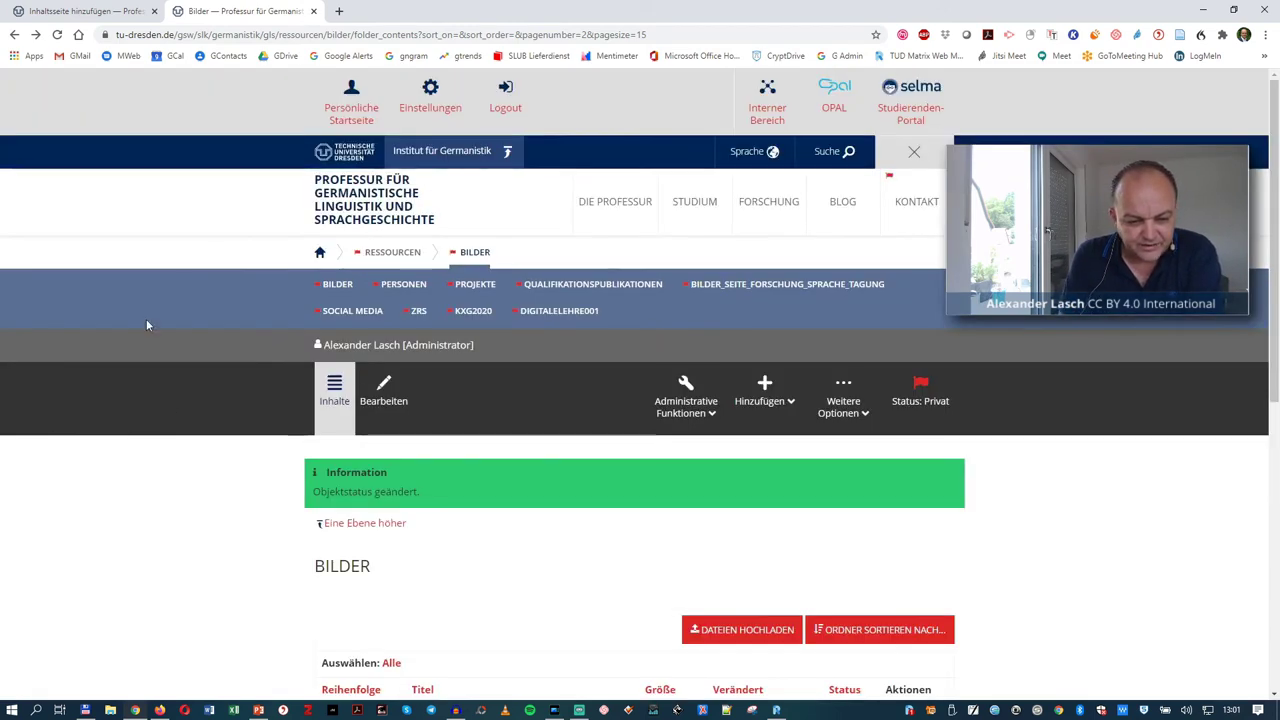
left_click(371, 254)
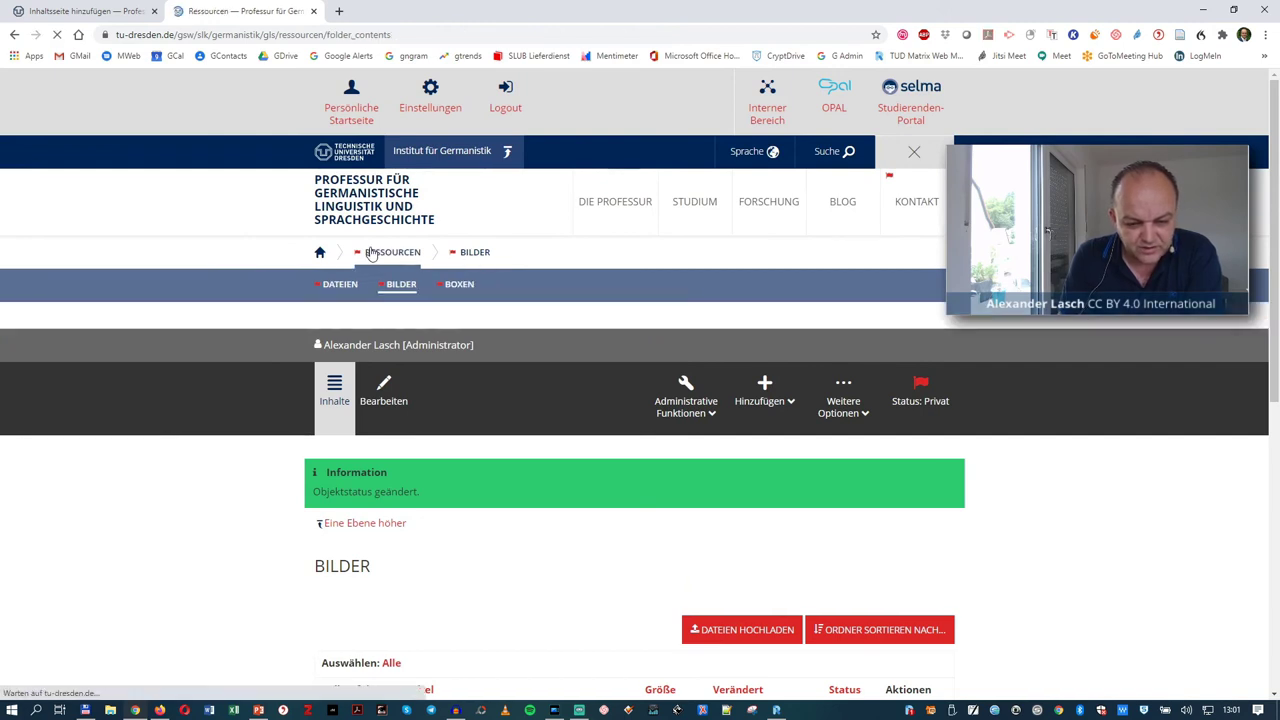
scroll(117, 476, "down", 3)
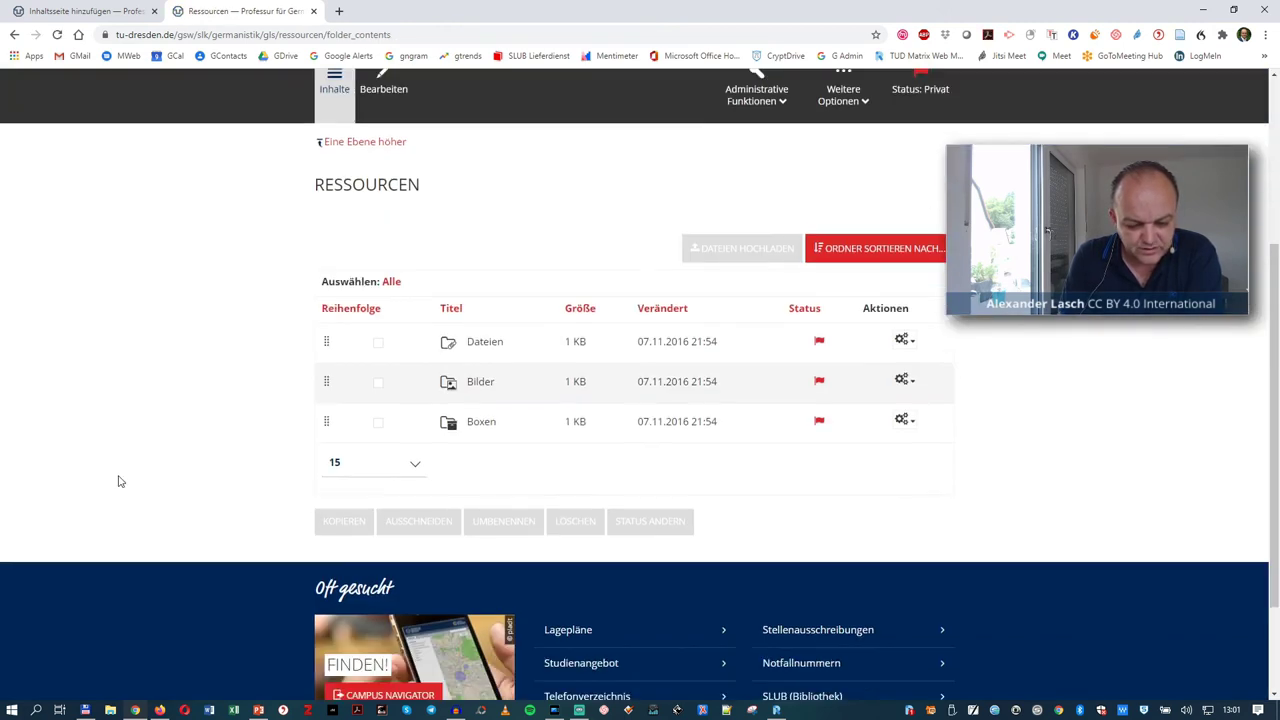
left_click(486, 431)
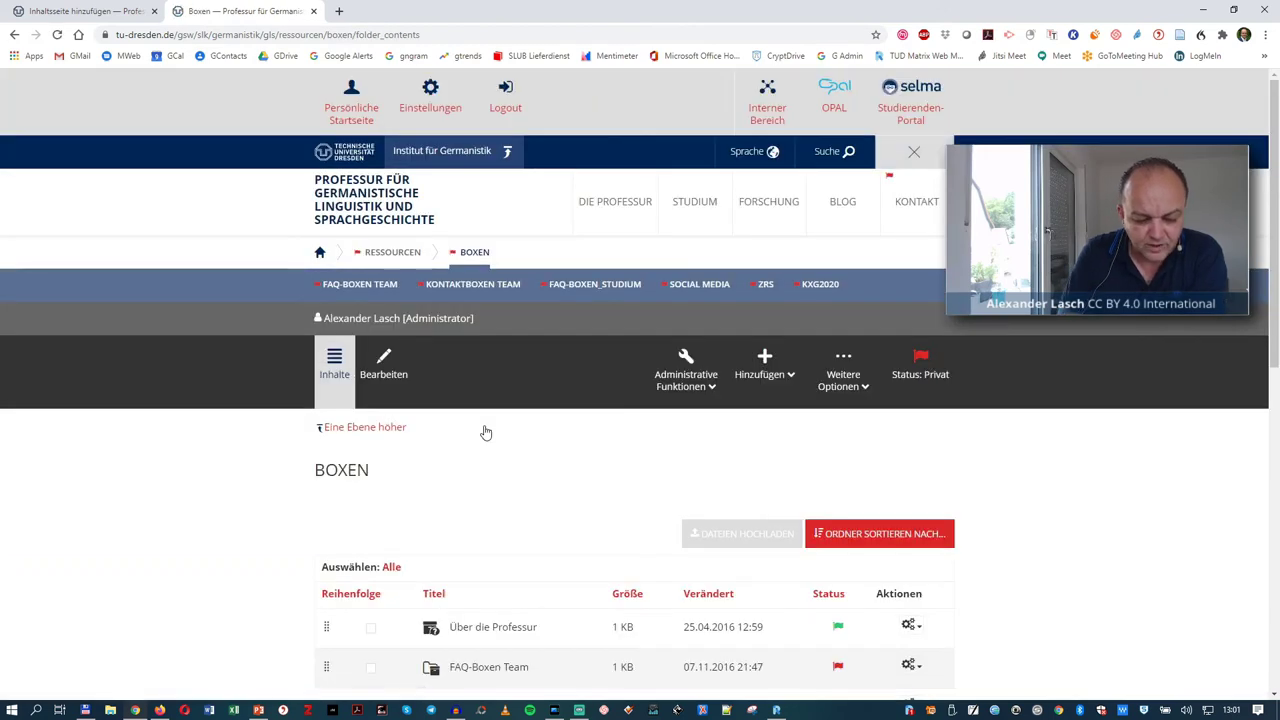
scroll(486, 431, "down", 6)
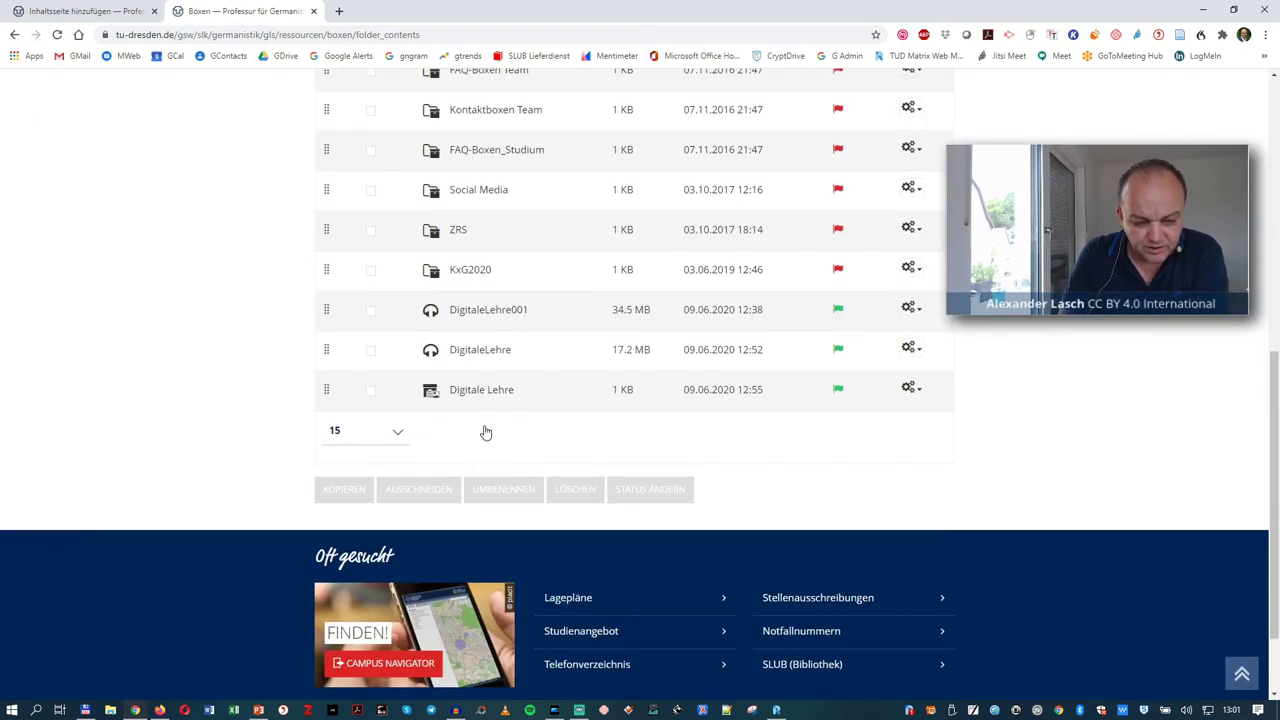
- Try to delete the existing "Digitale Lehre" box from the Boxen folder
left_click(370, 391)
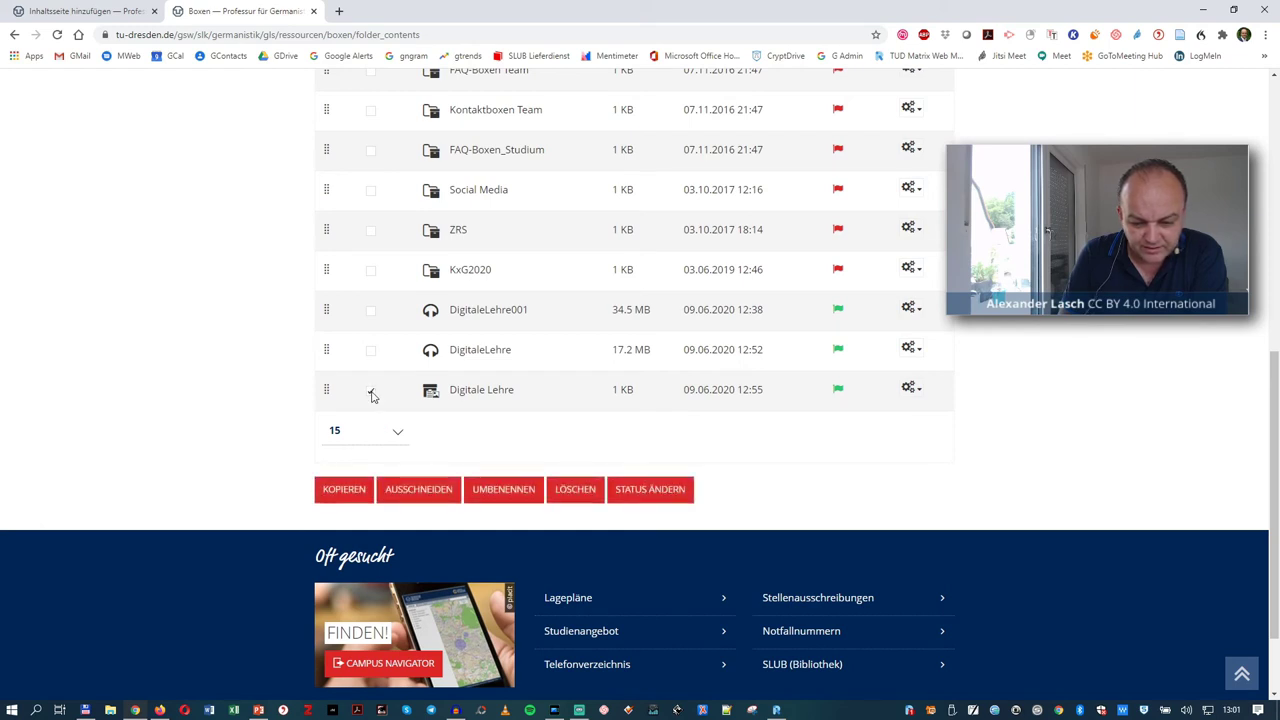
left_click(577, 491)
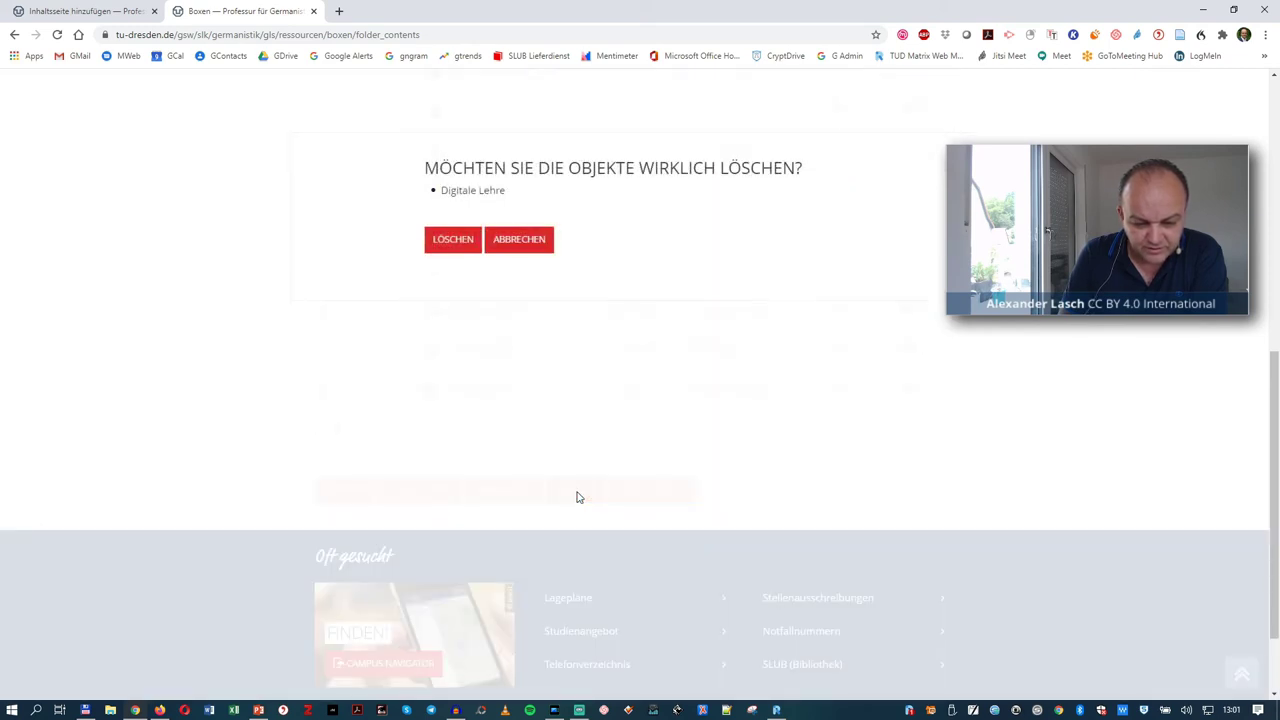
left_click(447, 236)
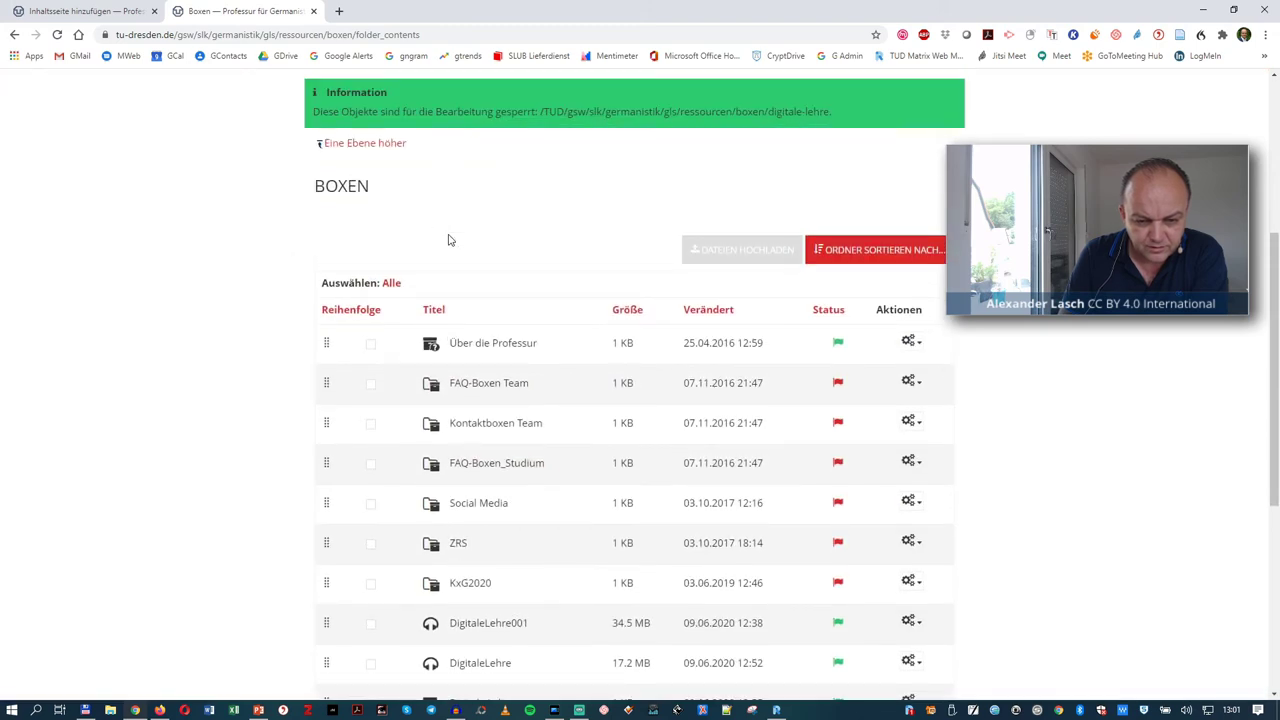
scroll(448, 240, "down", 3)
scroll(448, 240, "up", 3)
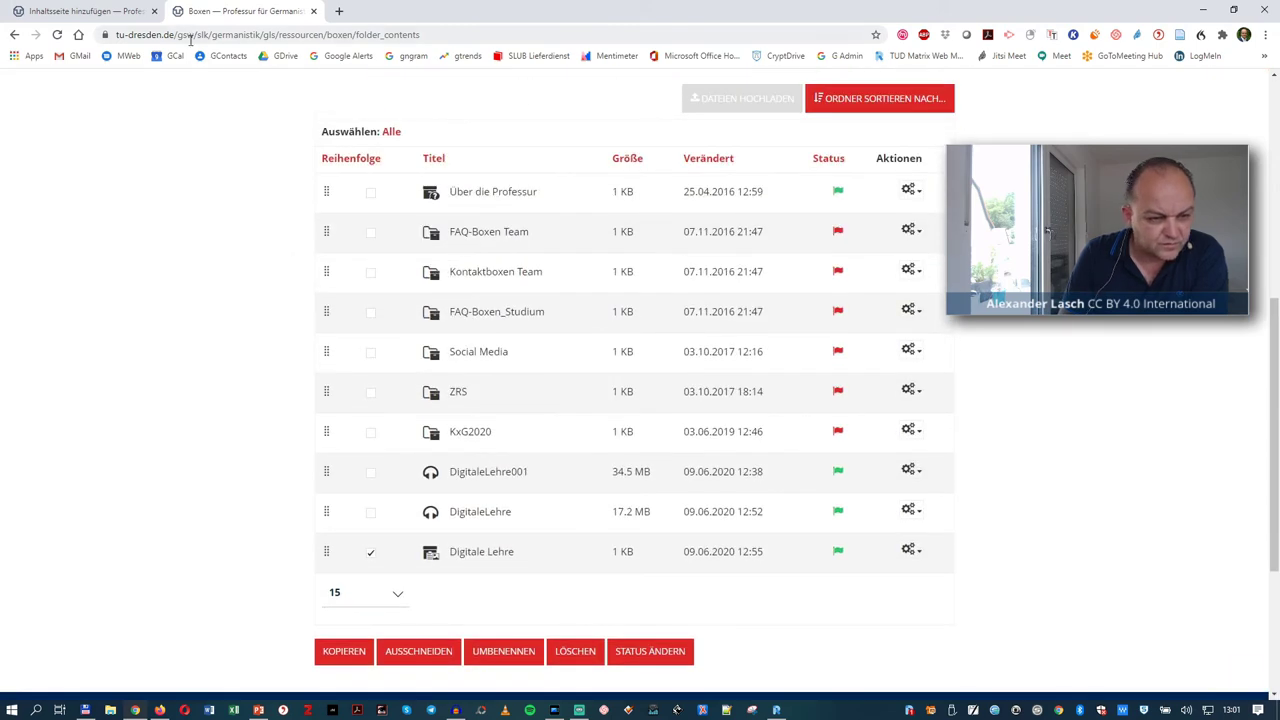
- Check the open content page form, return to the Boxen folder and deselect the "Digitale Lehre" box
left_click(108, 20)
scroll(251, 660, "down", 4)
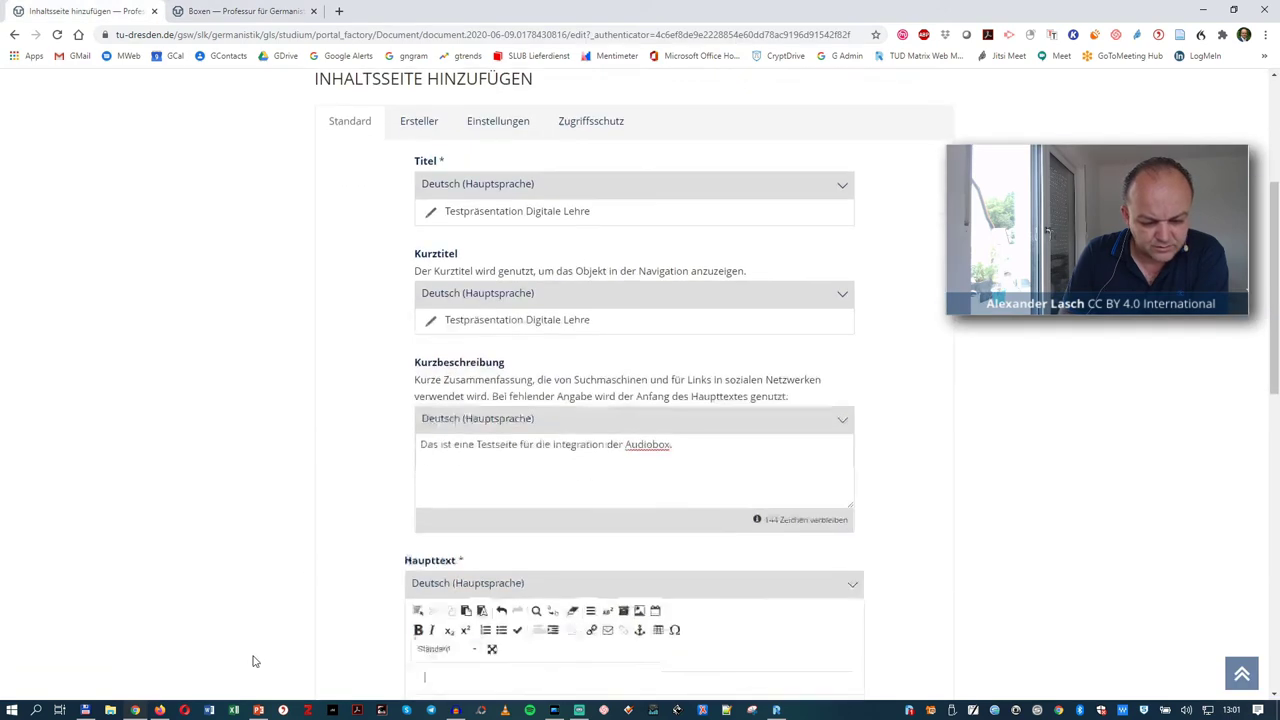
scroll(251, 660, "down", 10)
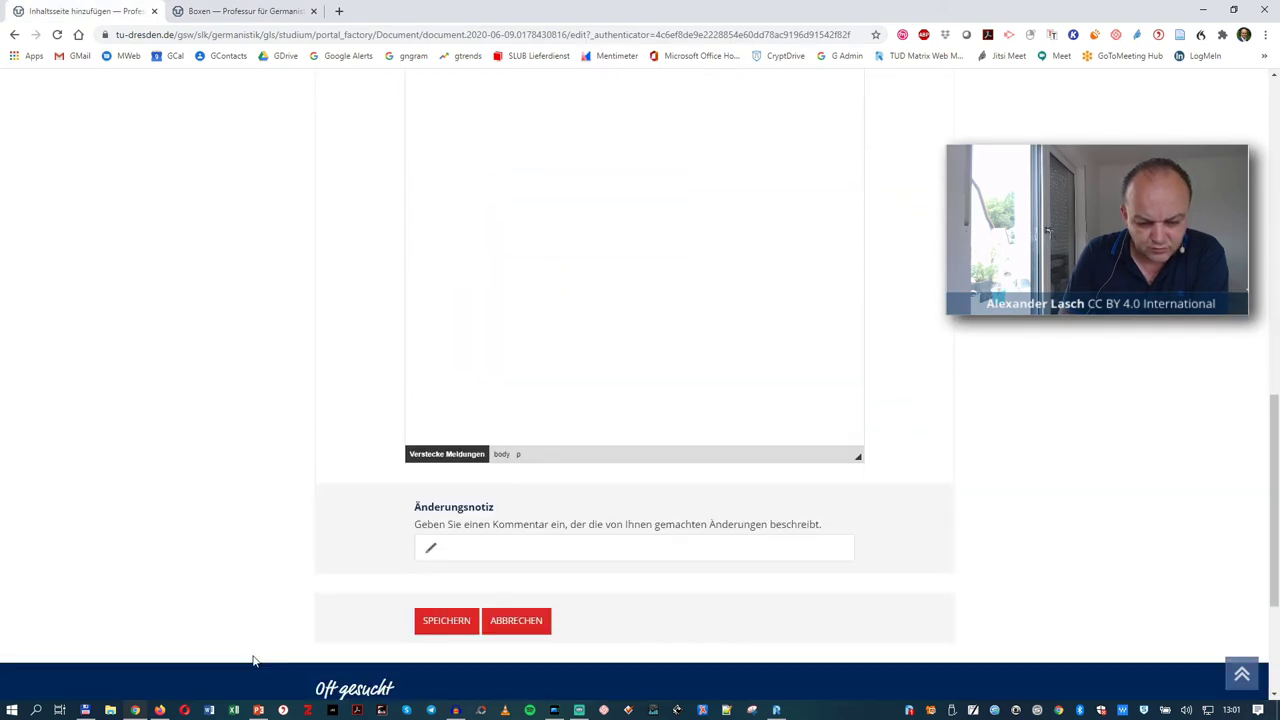
key("Home")
left_click(240, 12)
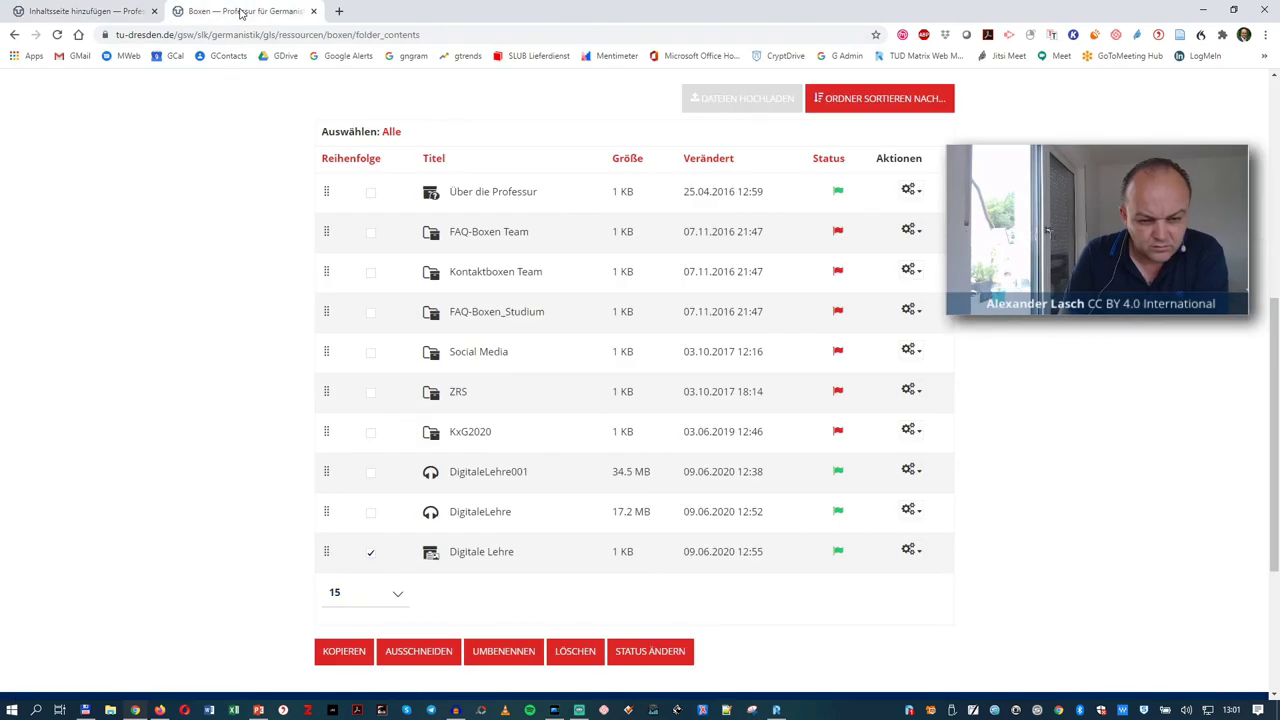
left_click(371, 556)
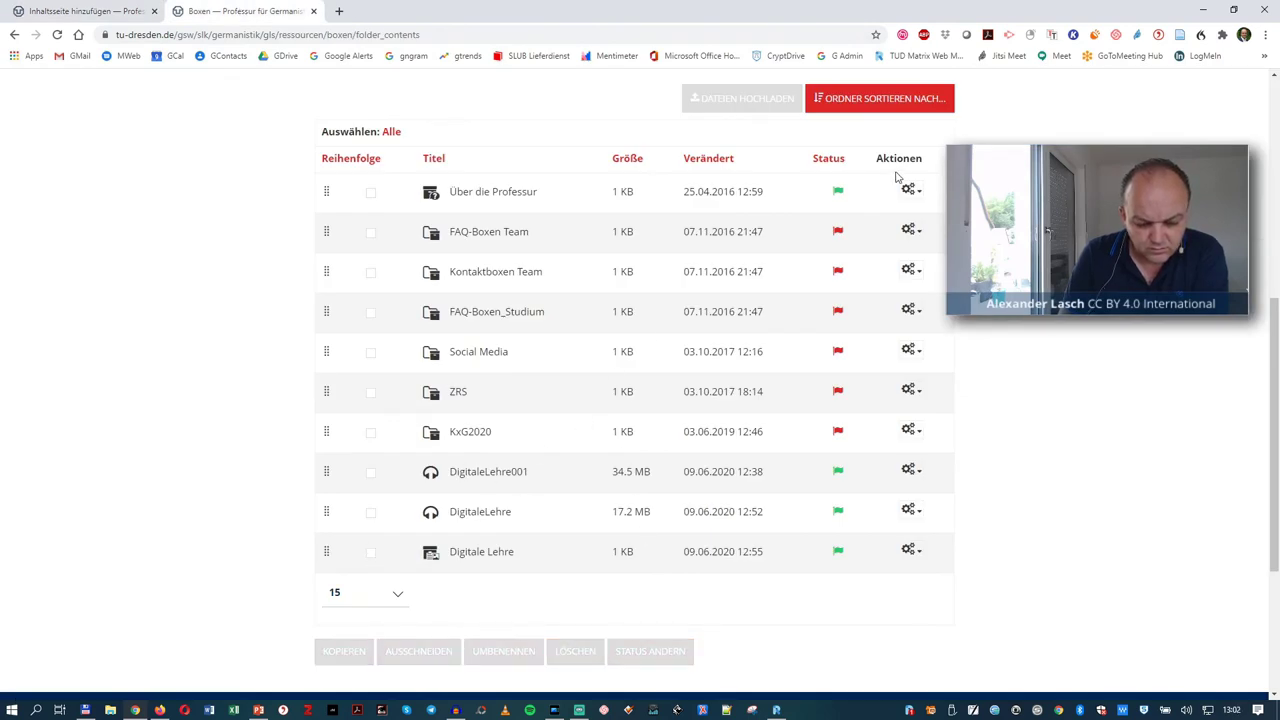
- Add a new Bildergaleriebox in the Boxen folder
scroll(894, 177, "up", 3)
scroll(1019, 340, "down", 4)
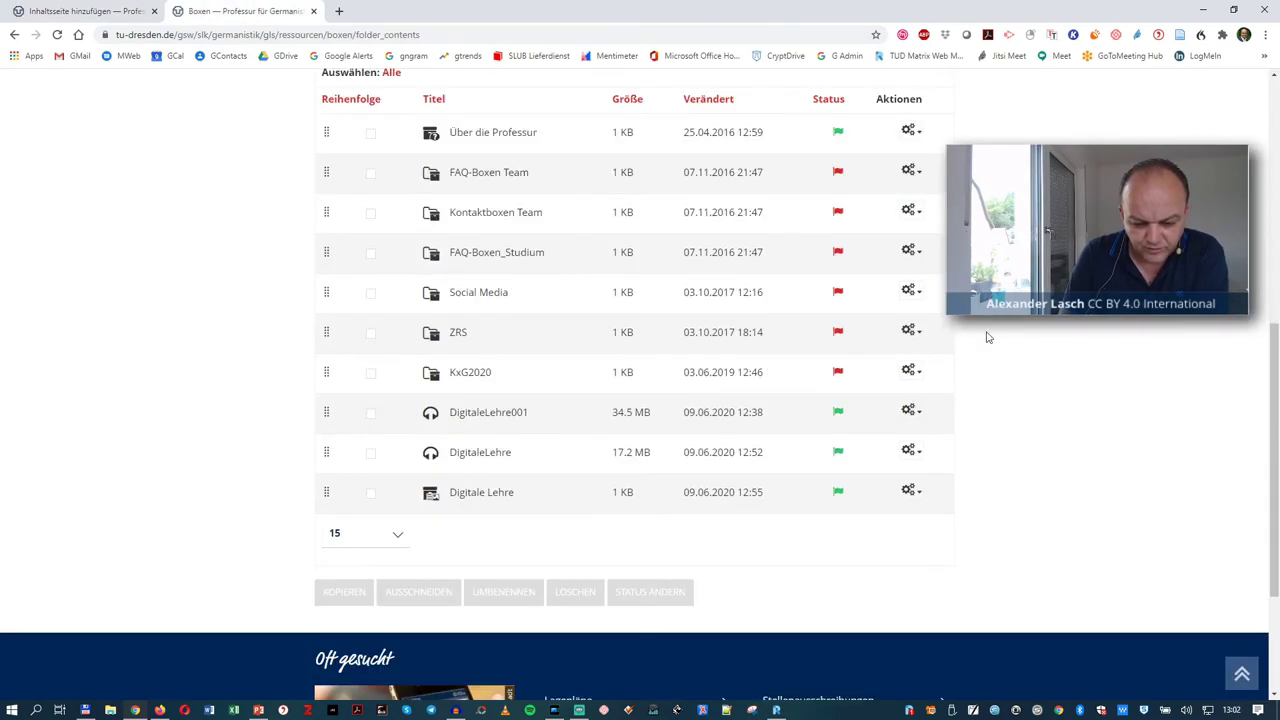
scroll(1000, 335, "up", 3)
left_click(768, 88)
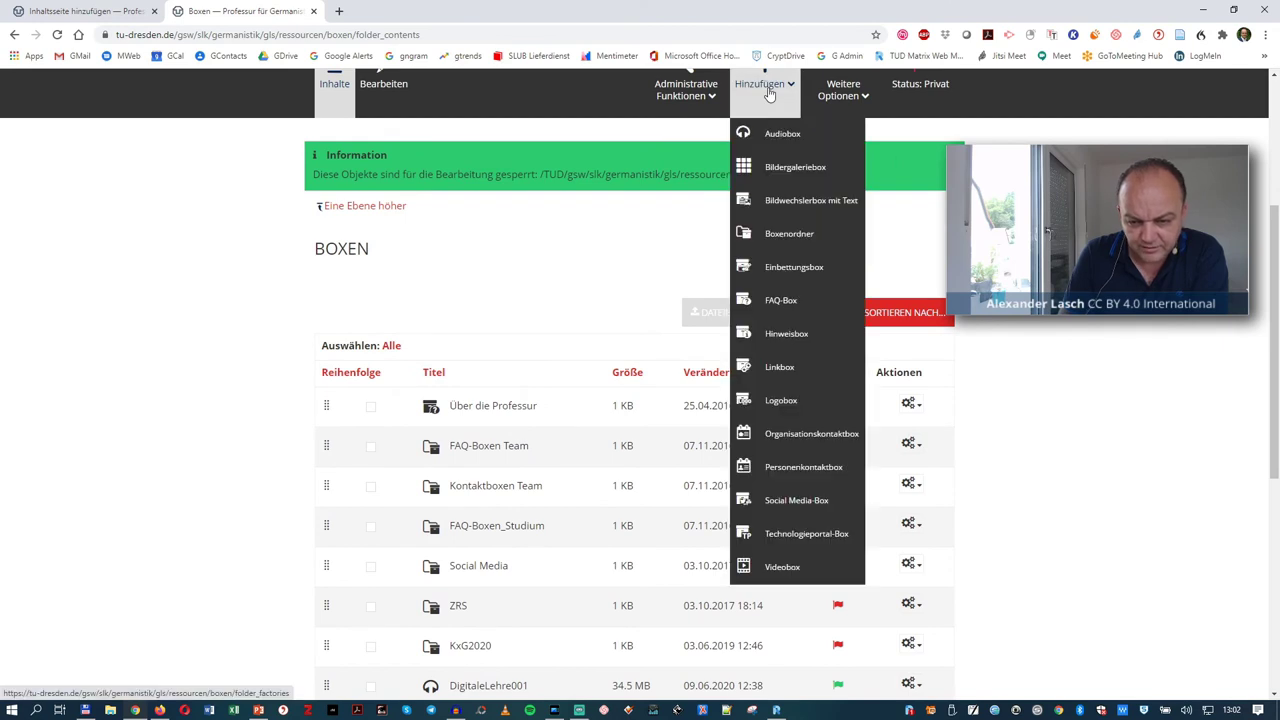
left_click(790, 176)
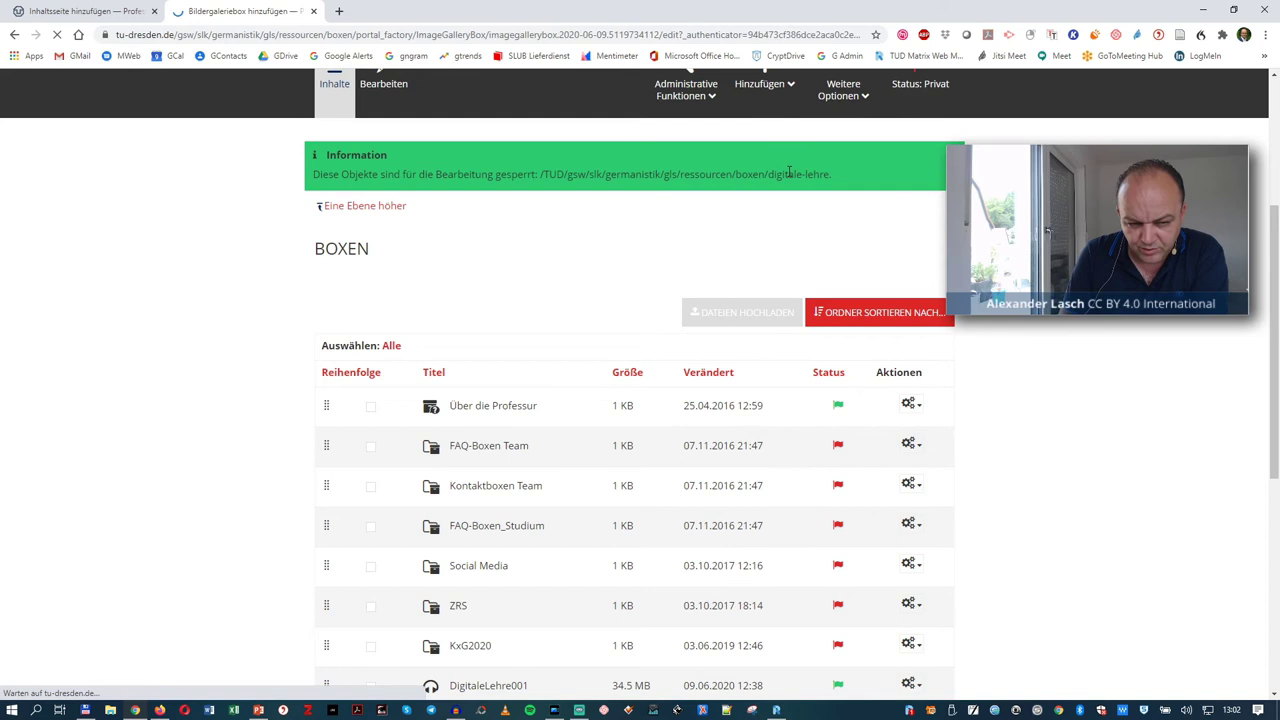
scroll(1063, 523, "down", 2)
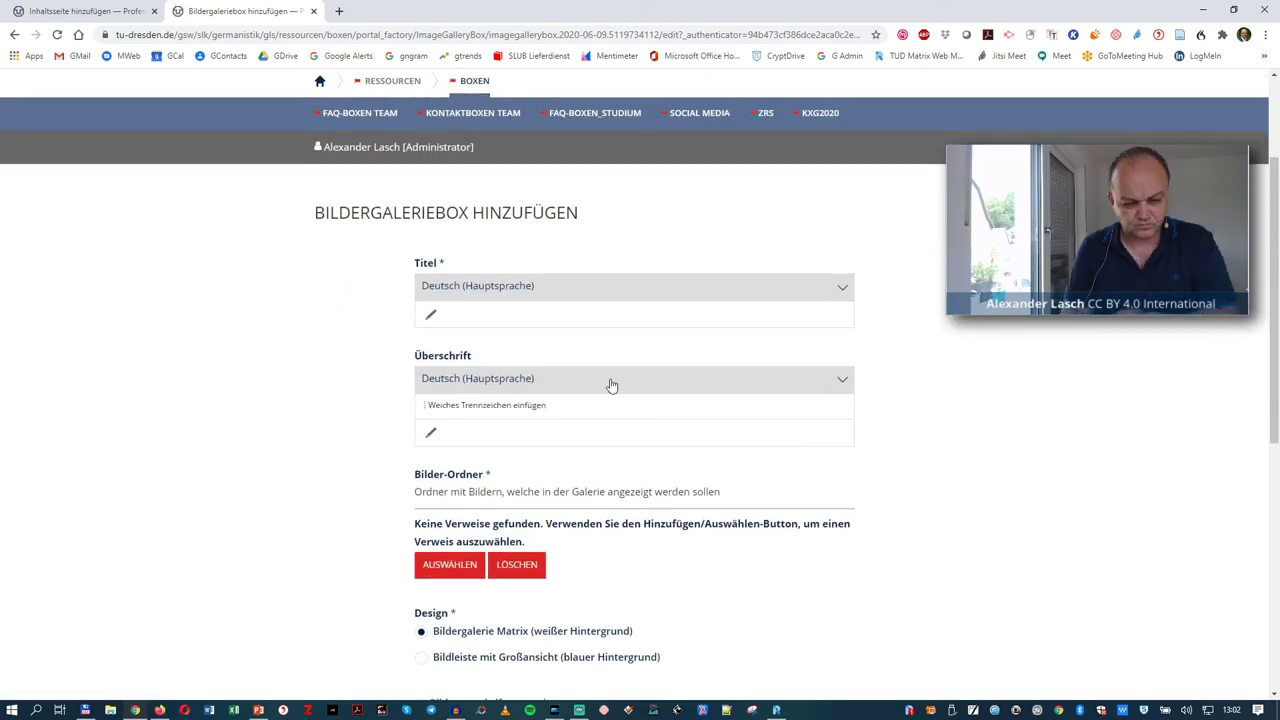
- Enter "Digitale Lehre (Slides)" as the image gallery box's title
left_click(614, 309)
type("Digital")
key("BackSpace")
key("BackSpace")
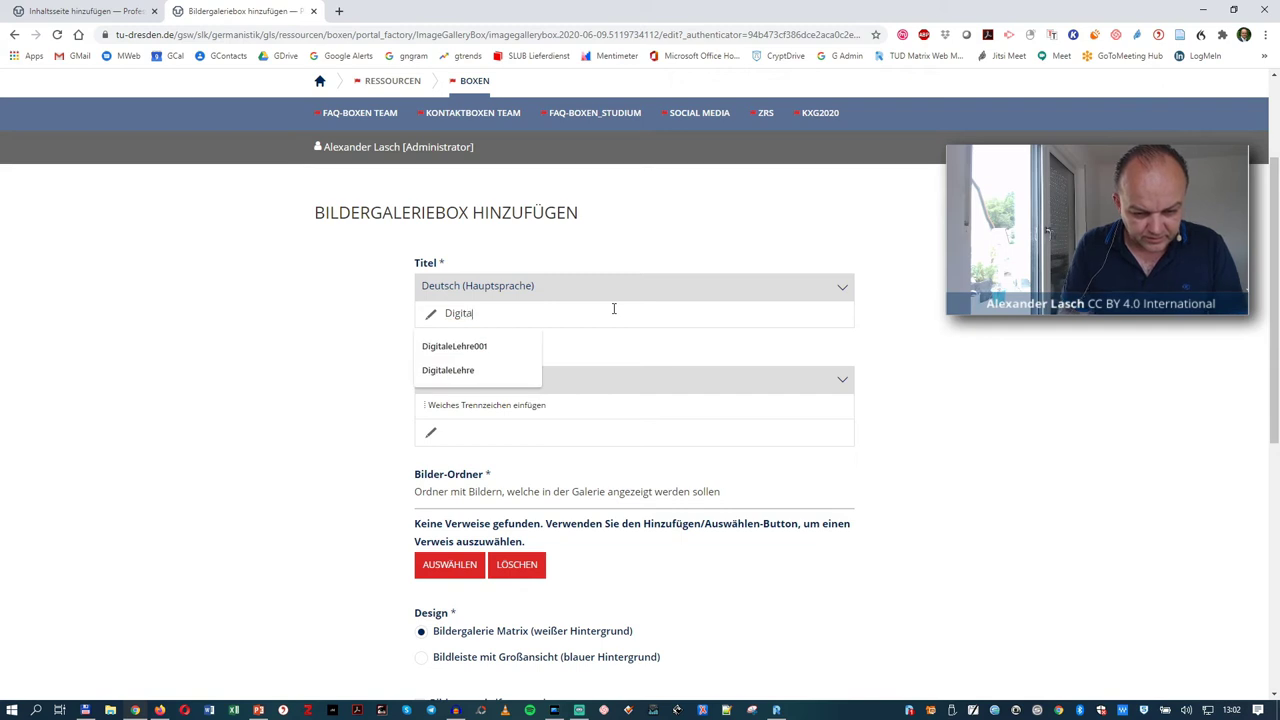
type("le Lehre (Slides")
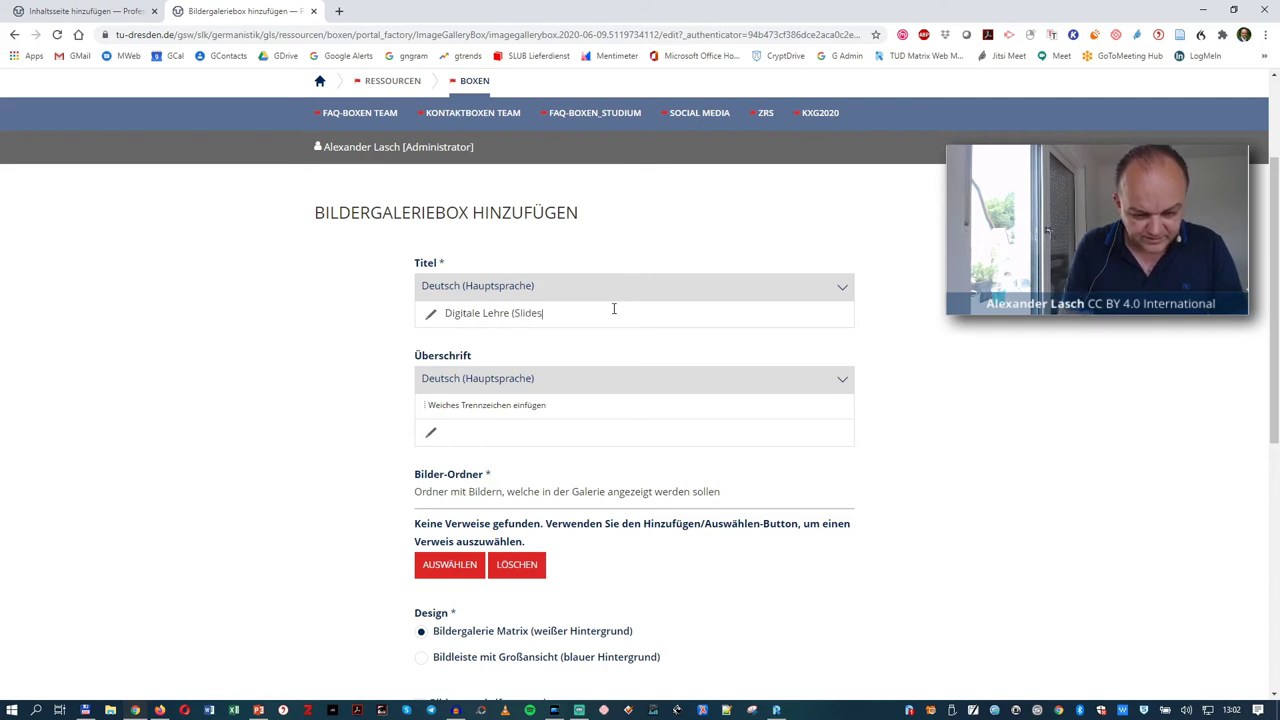
- Copy the title "Digitale Lehre (Slides)" into the gallery box's heading (Überschrift)
key("ctrl+shift+Left")
key("ctrl+shift+Left")
key("ctrl+shift+Left")
key("ctrl+shift+Left")
key("ctrl+c")
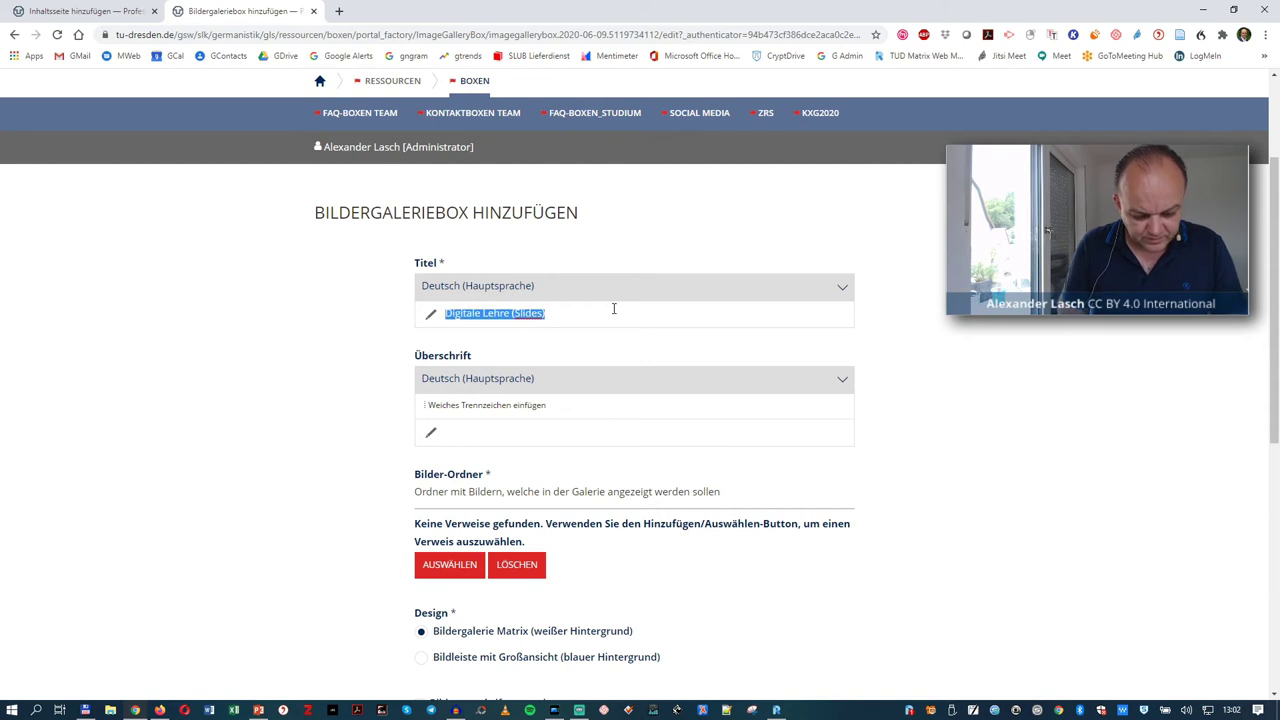
left_click(535, 424)
key("ctrl+v")
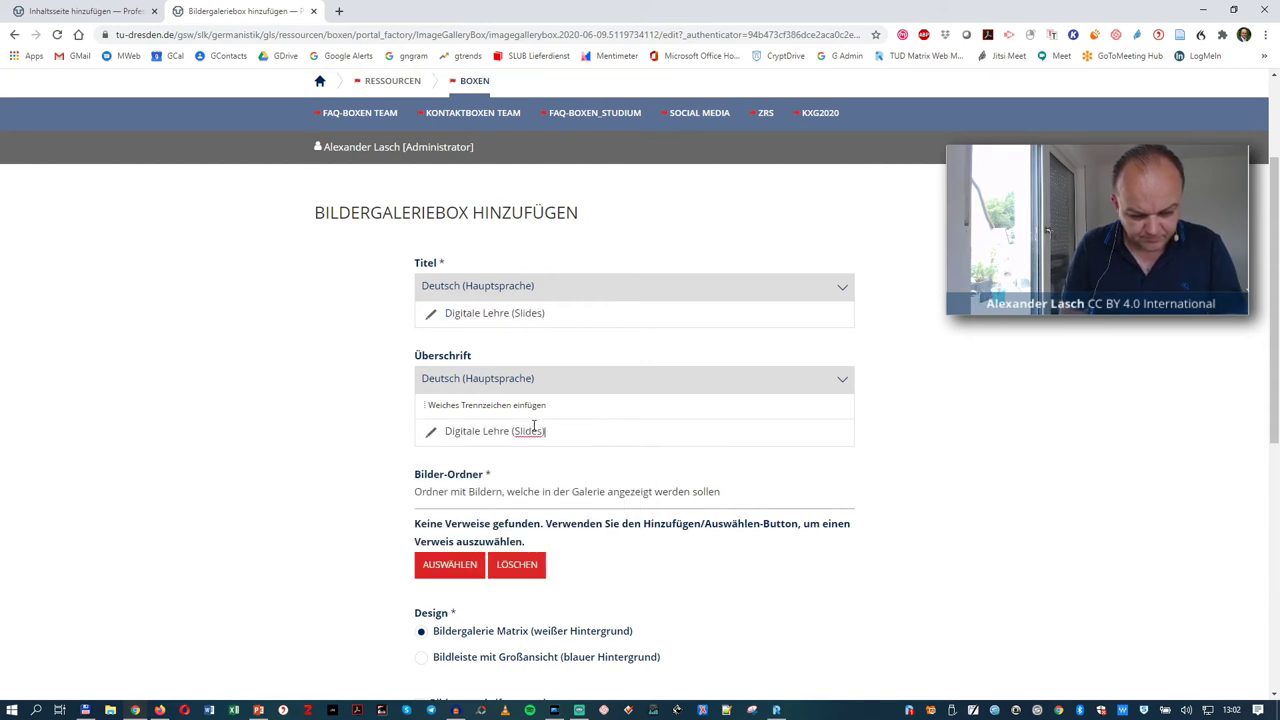
- Save the gallery box with the design "Bildleiste mit Großansicht (blauer Hintergrund)" and DigitaleLehre001 as its image folder
scroll(748, 527, "down", 1)
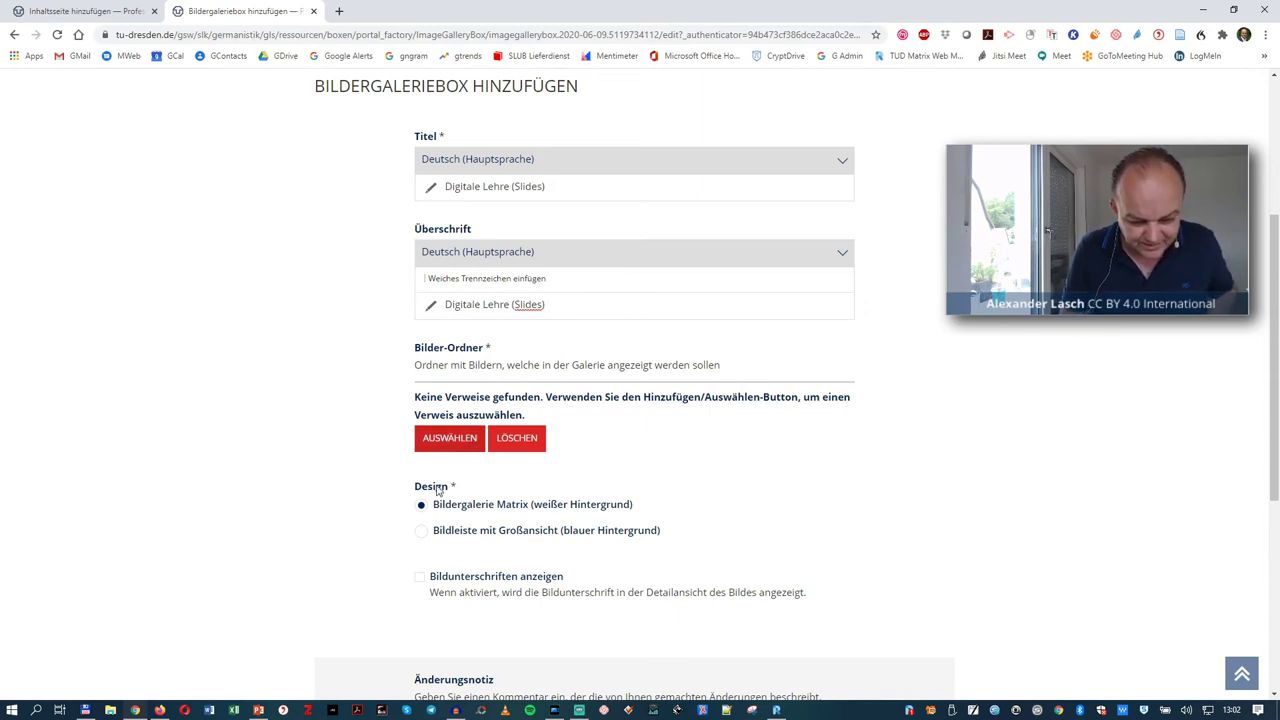
left_click(421, 531)
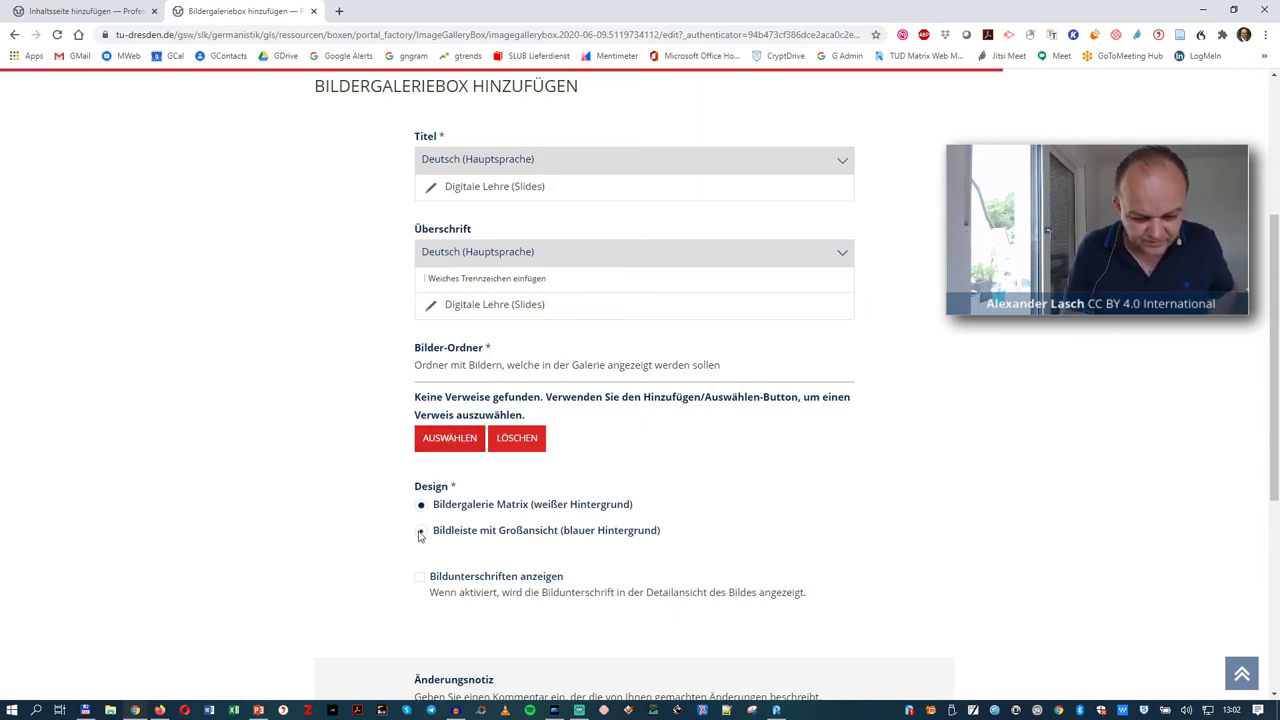
left_click(468, 441)
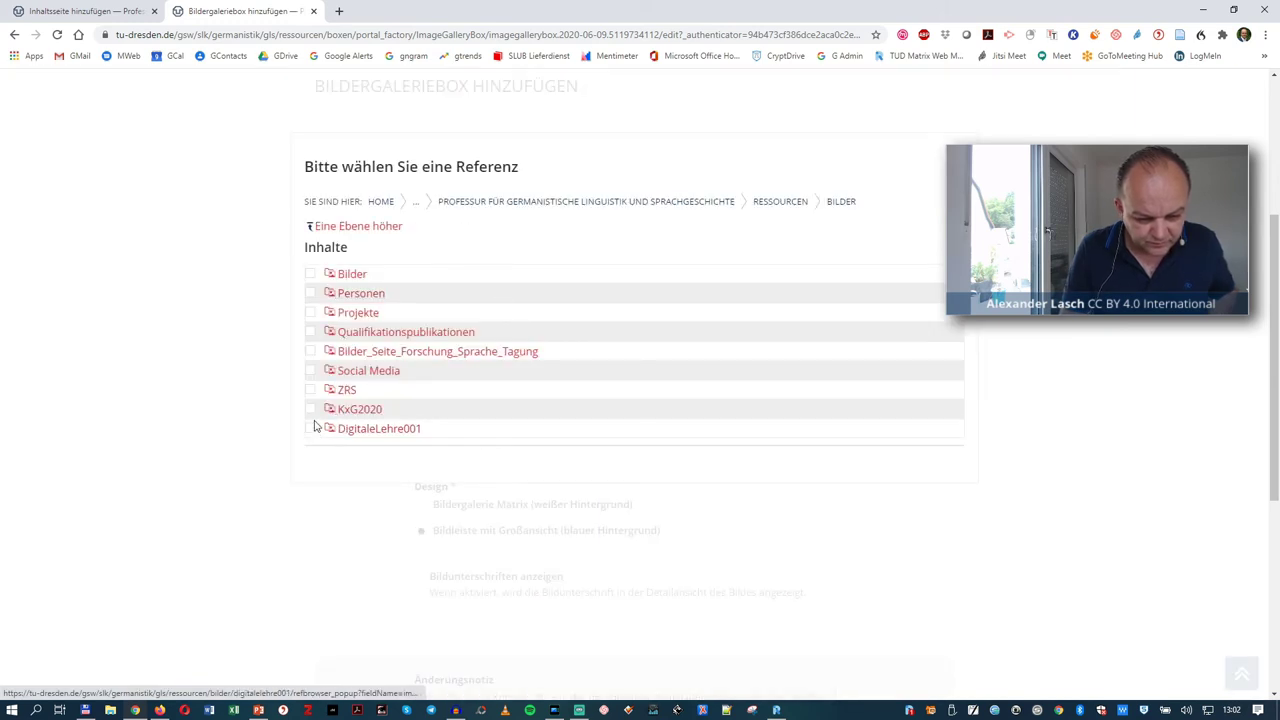
left_click(311, 429)
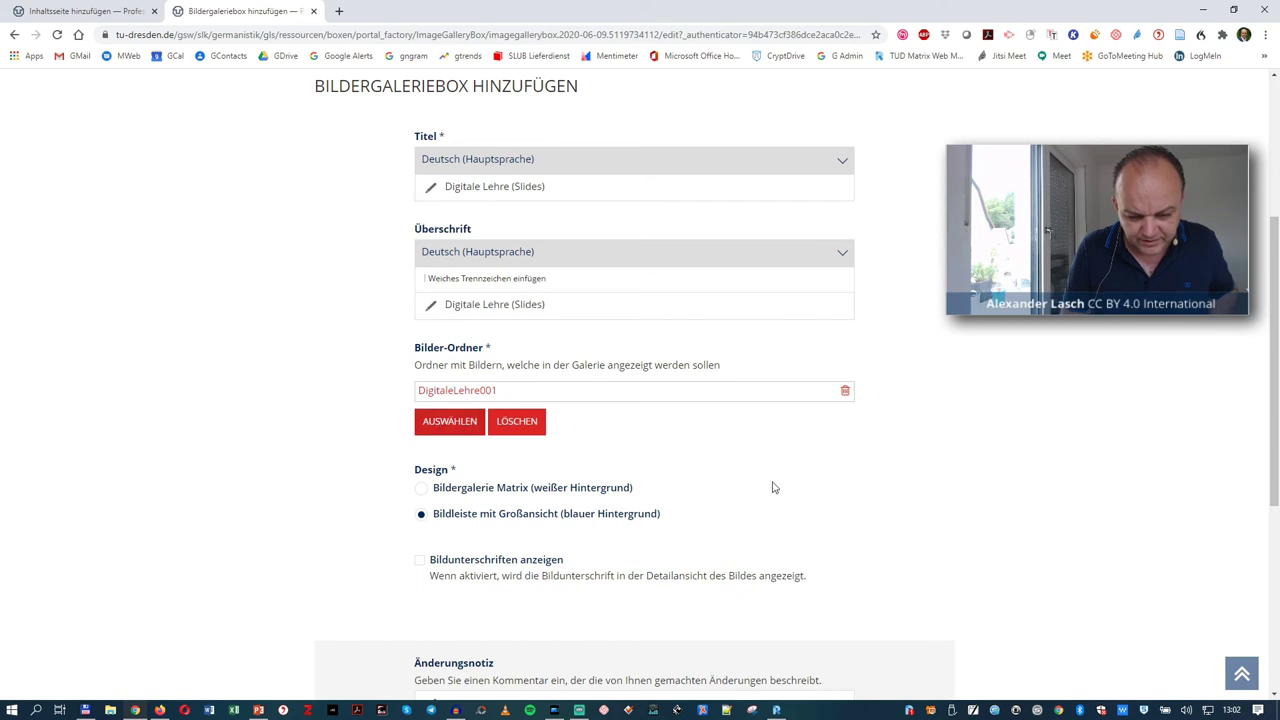
scroll(772, 488, "down", 2)
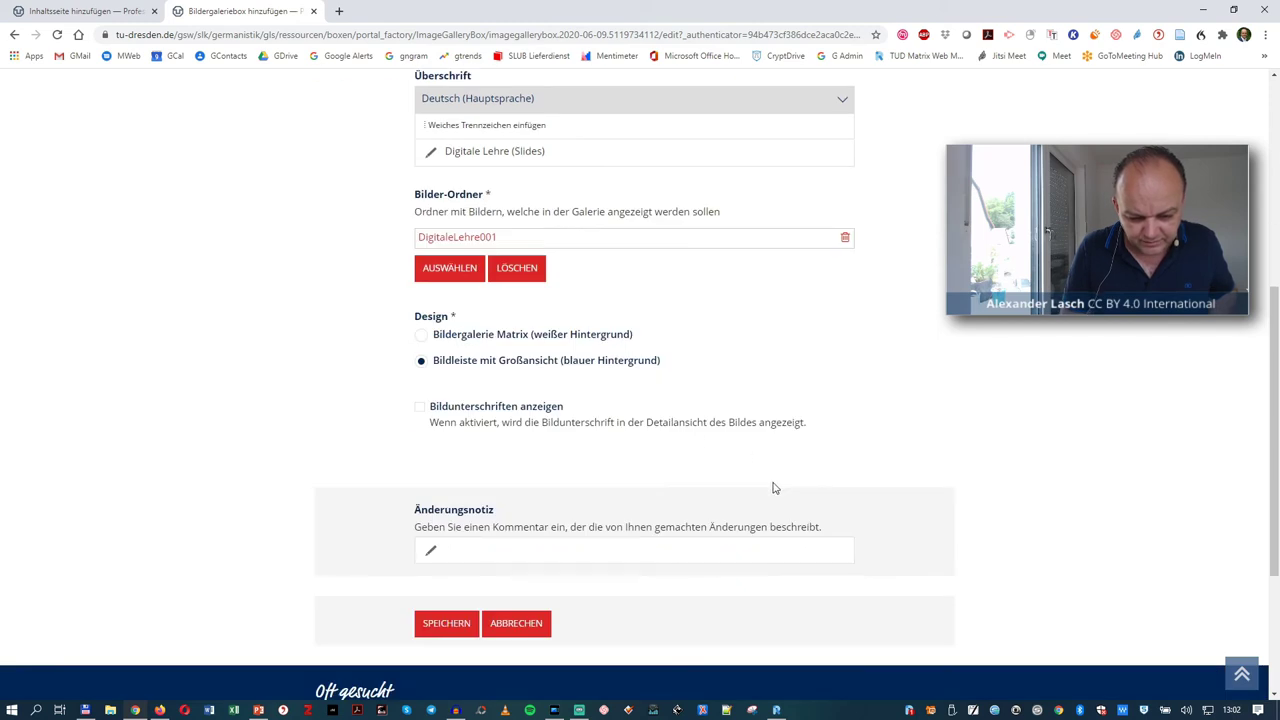
left_click(441, 624)
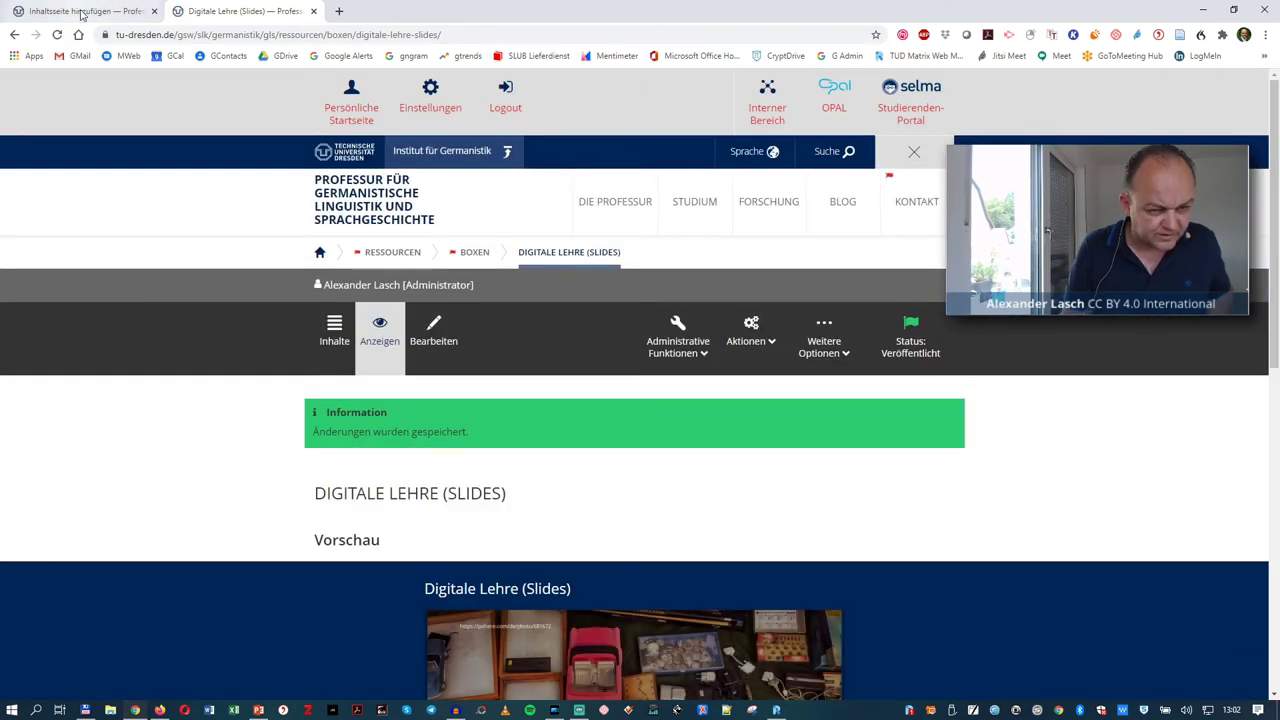
- Insert the image gallery box "Digitale Lehre (Slides)" into the main text of the content page "Testpräsentation Digitale Lehre"
left_click(82, 11)
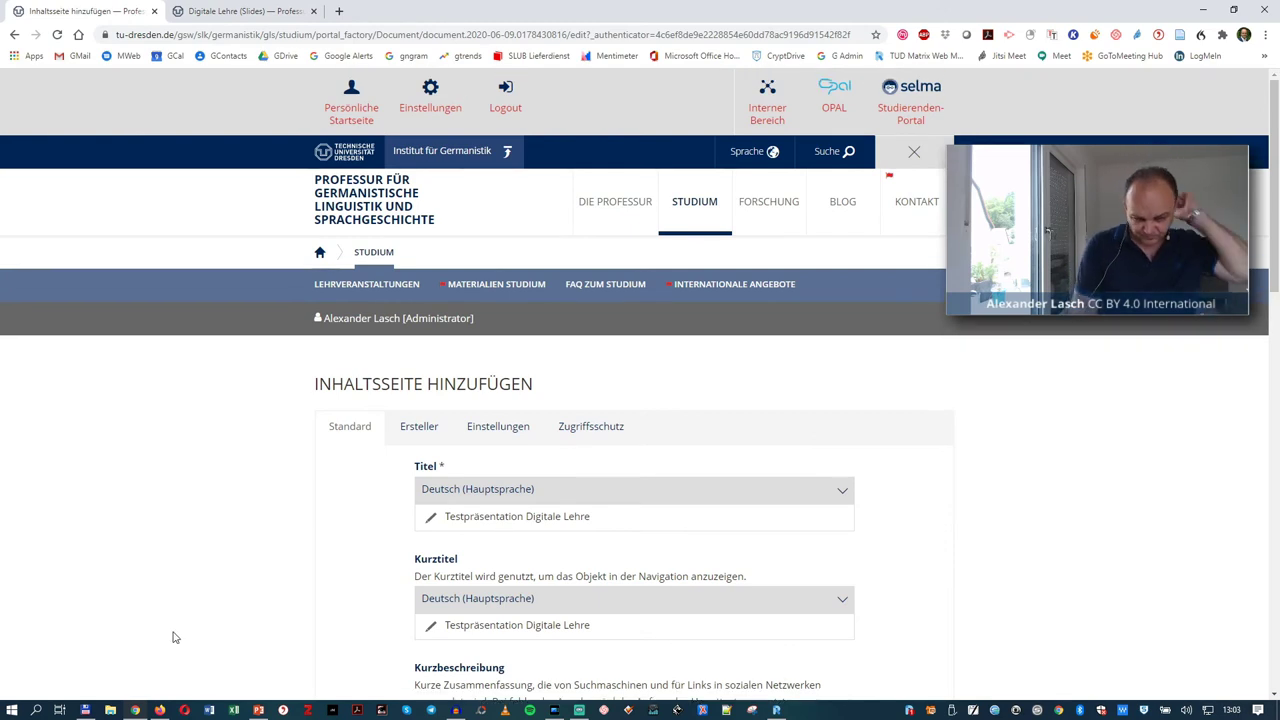
scroll(172, 637, "down", 1)
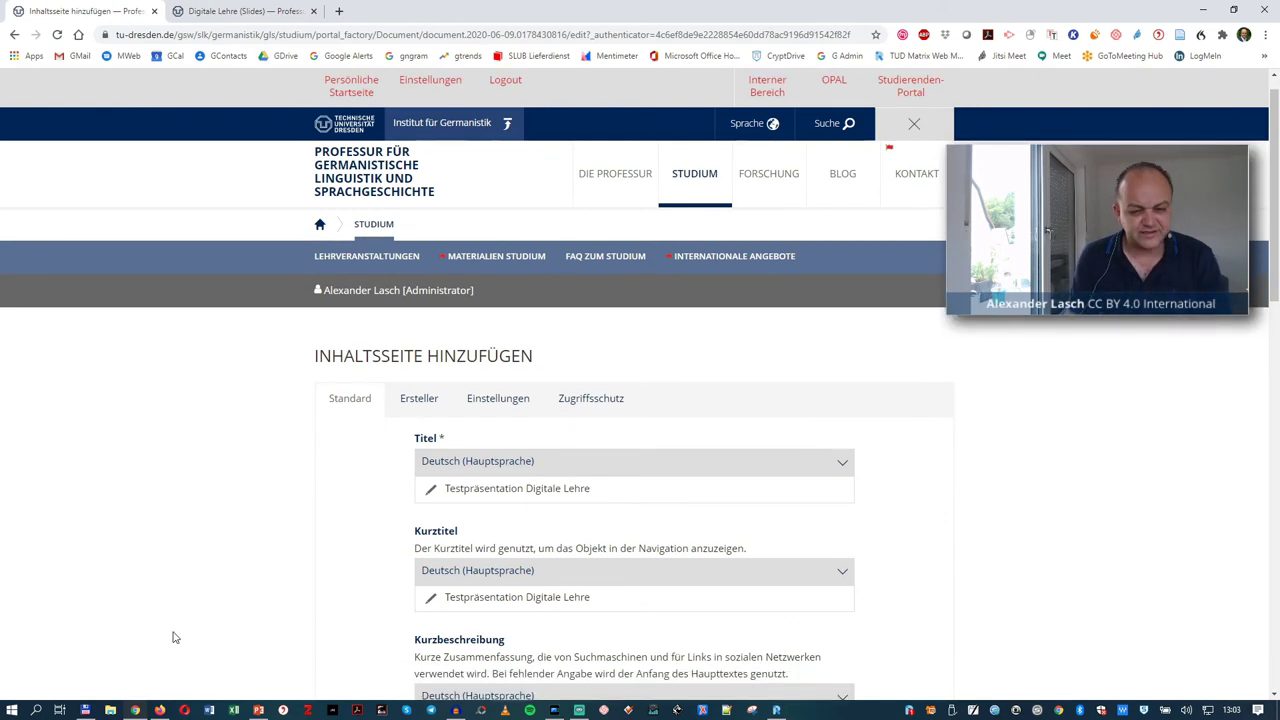
scroll(172, 637, "down", 2)
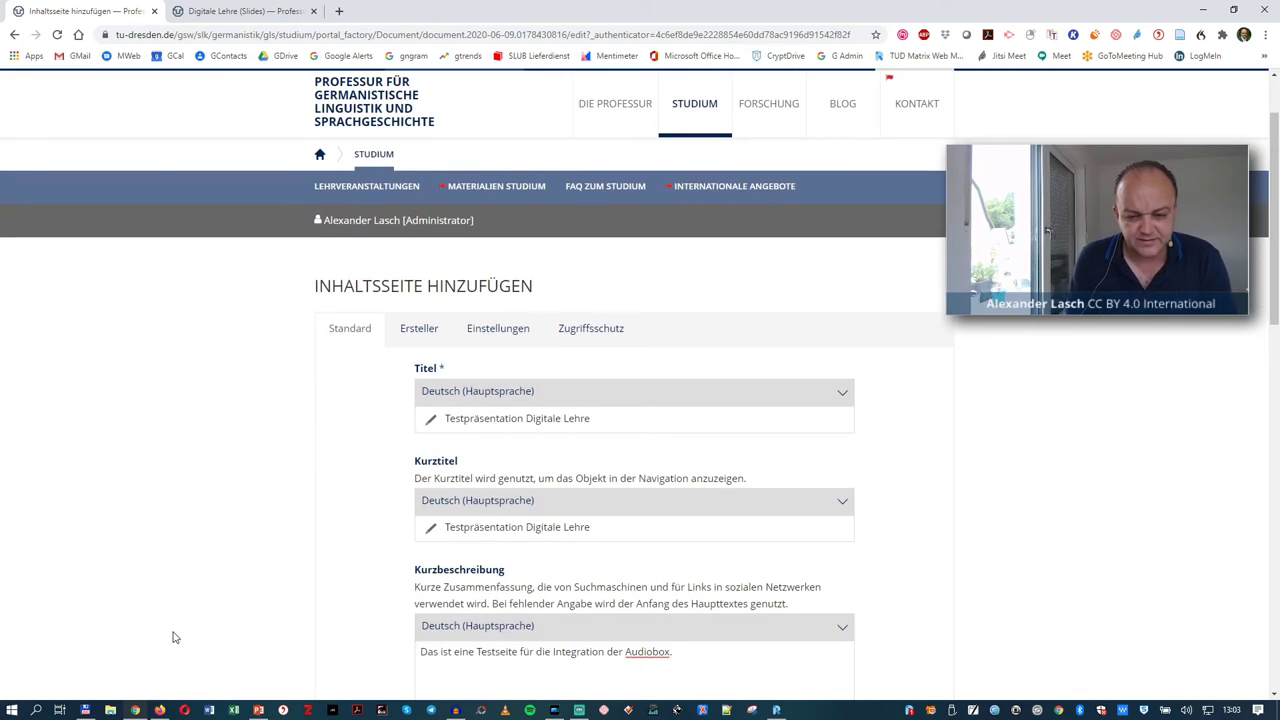
scroll(172, 637, "down", 1)
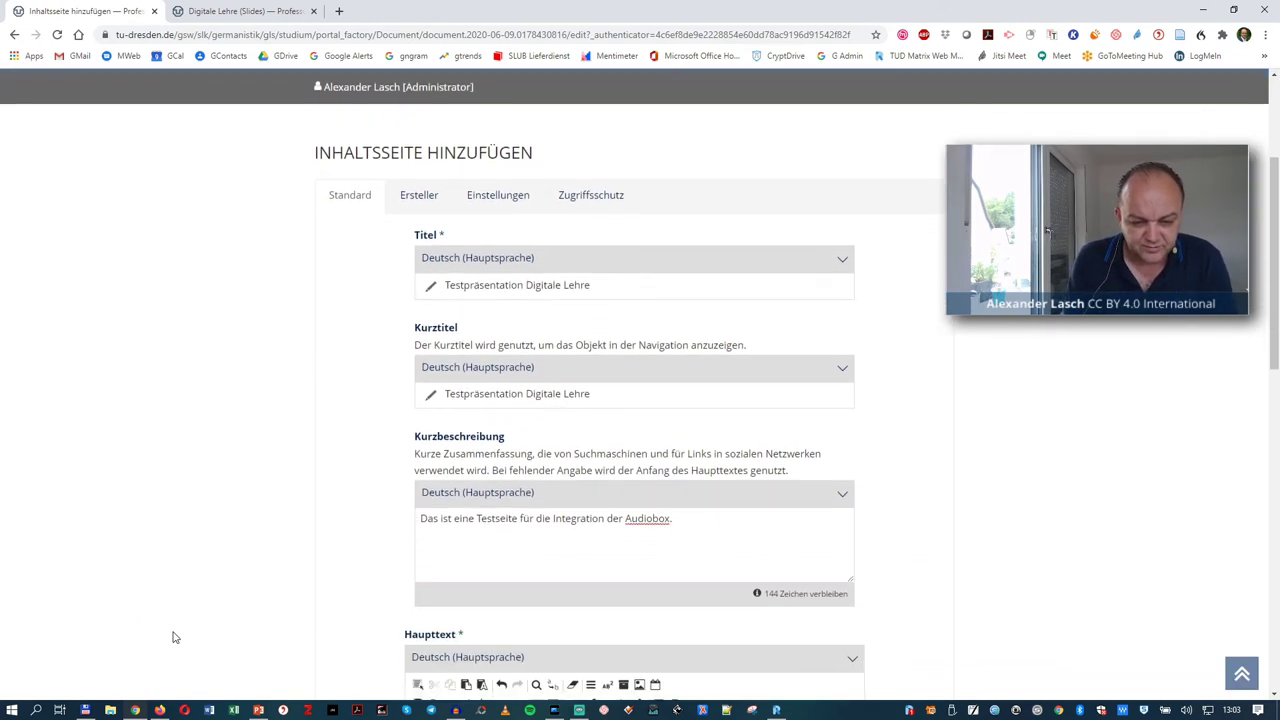
scroll(172, 637, "down", 3)
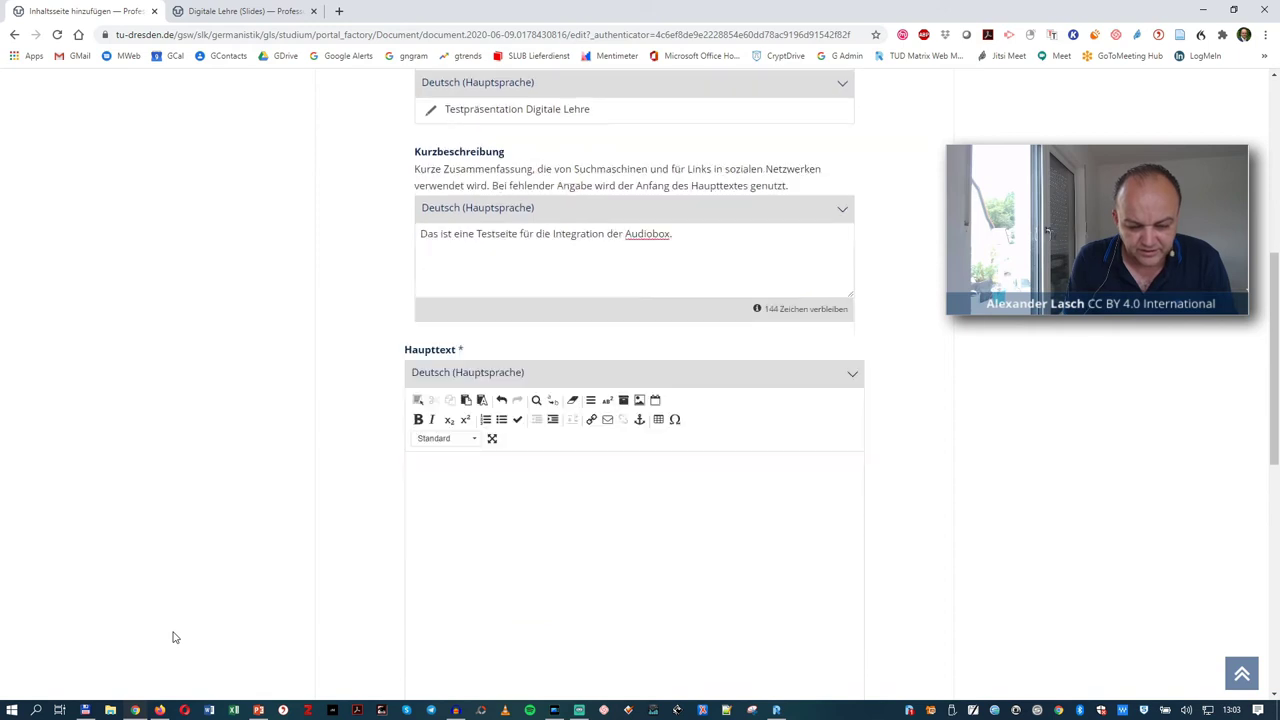
left_click(624, 383)
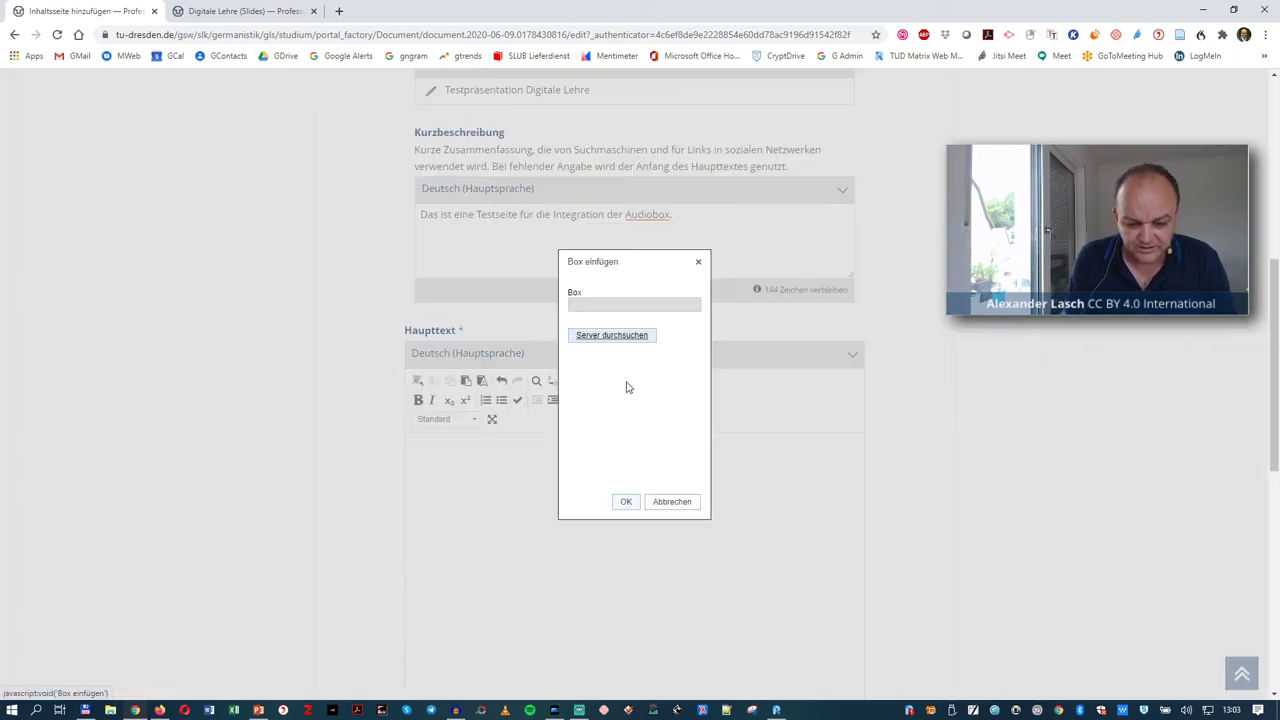
left_click(610, 336)
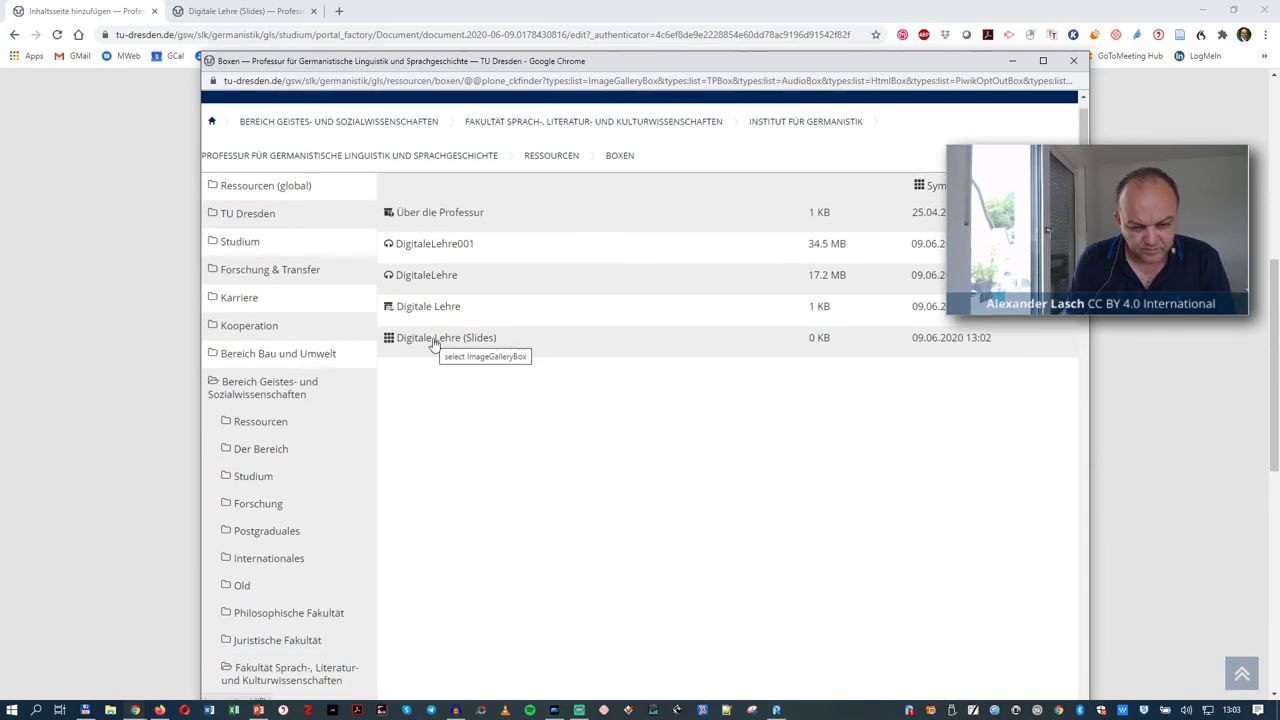
left_click(435, 342)
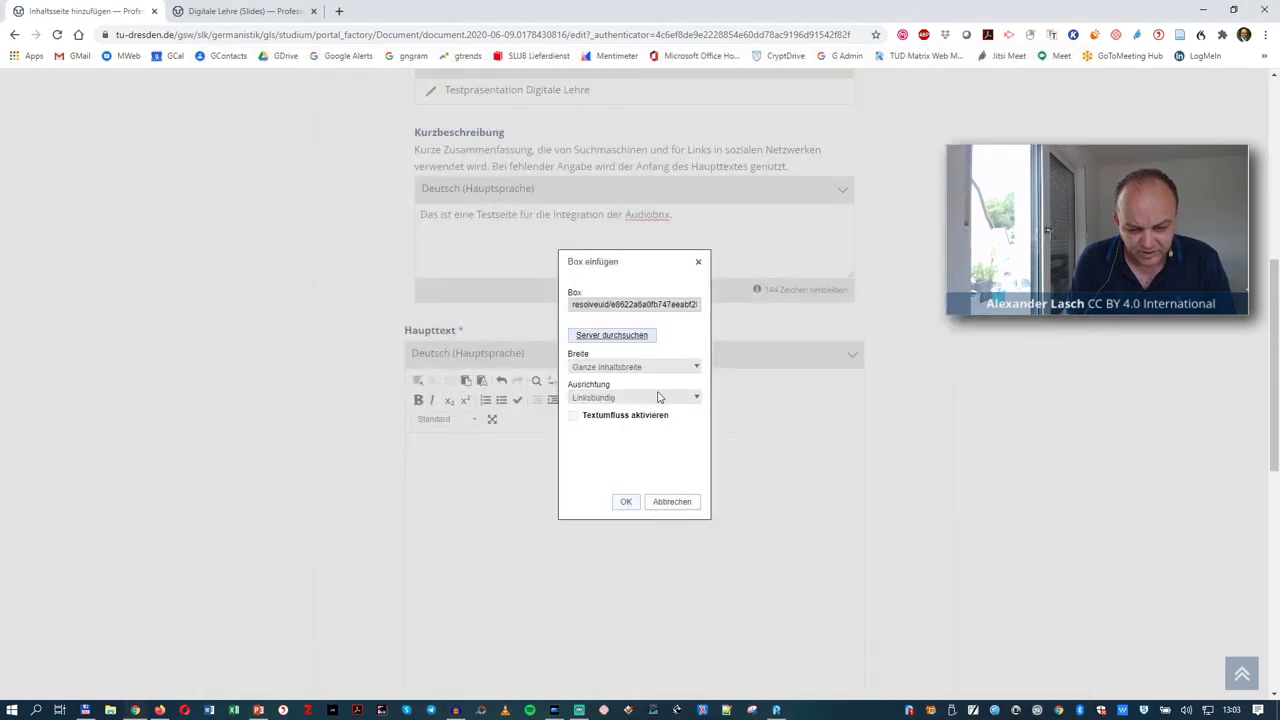
left_click(624, 502)
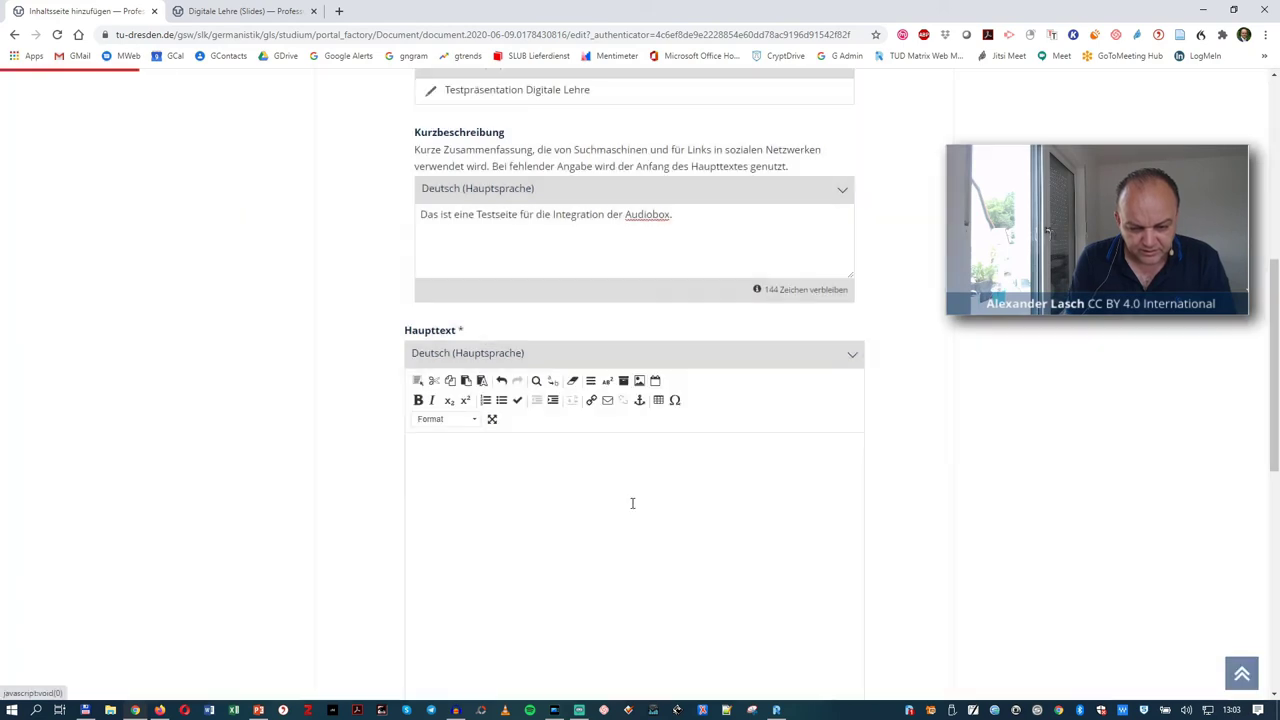
scroll(729, 531, "down", 3)
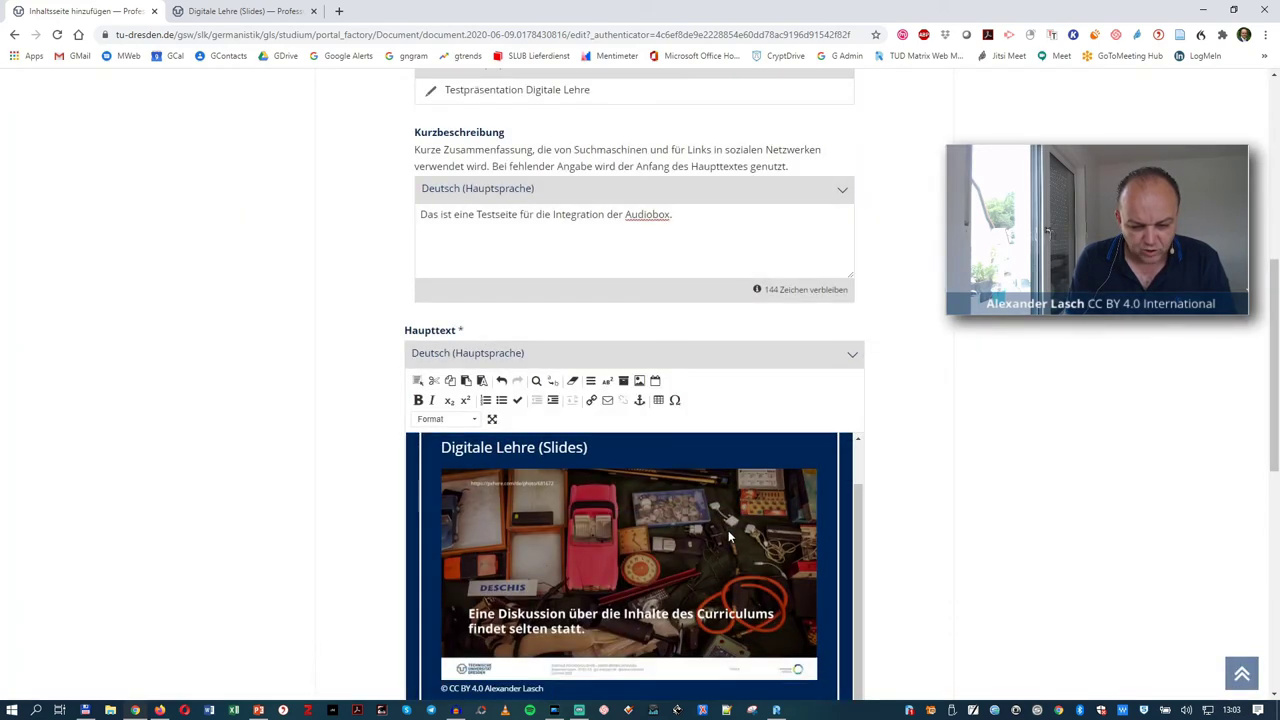
right_click(729, 530)
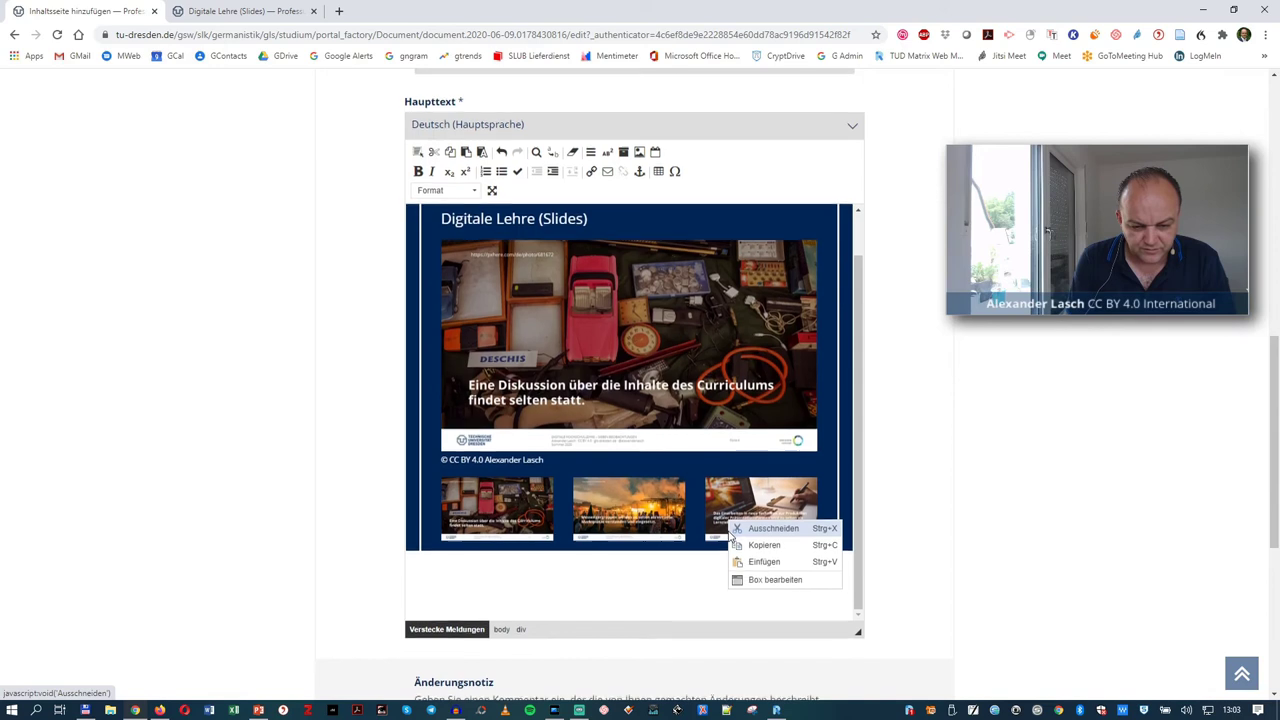
left_click(614, 511)
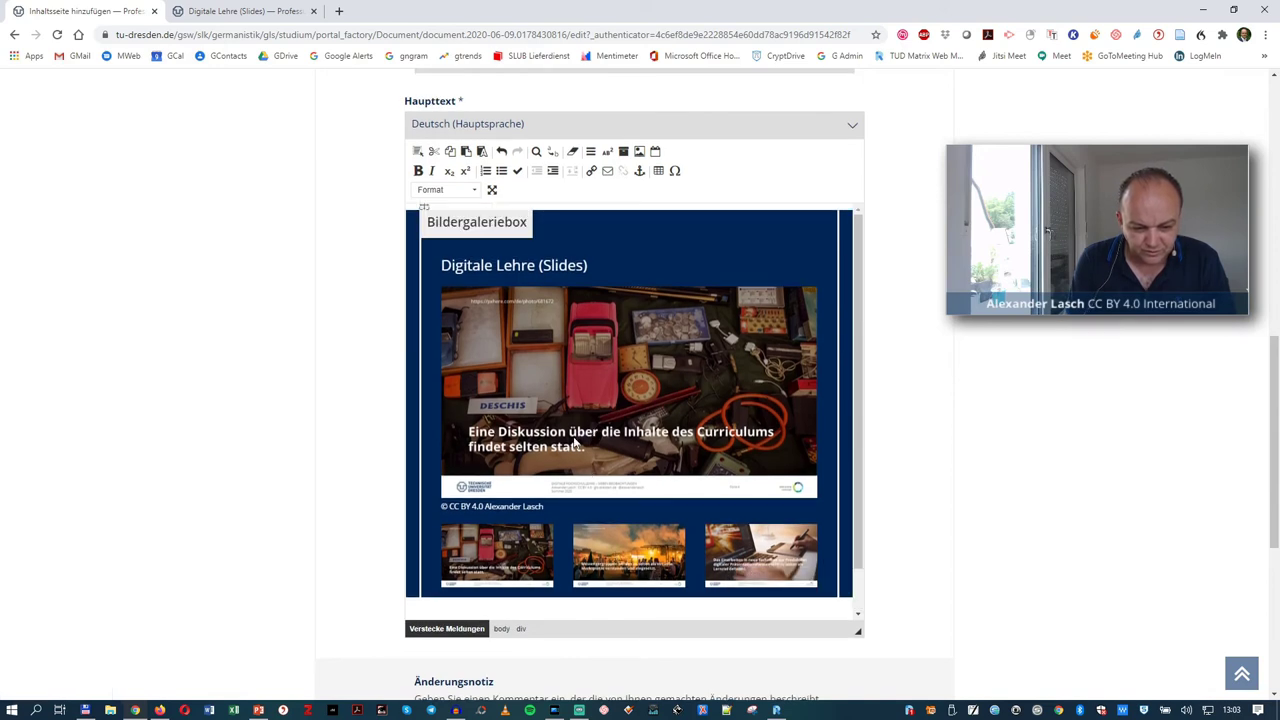
- Insert the audio box "DigitaleLehre" below the image gallery box in the content page's main text
scroll(575, 441, "down", 1)
key("Down")
scroll(619, 516, "up", 1)
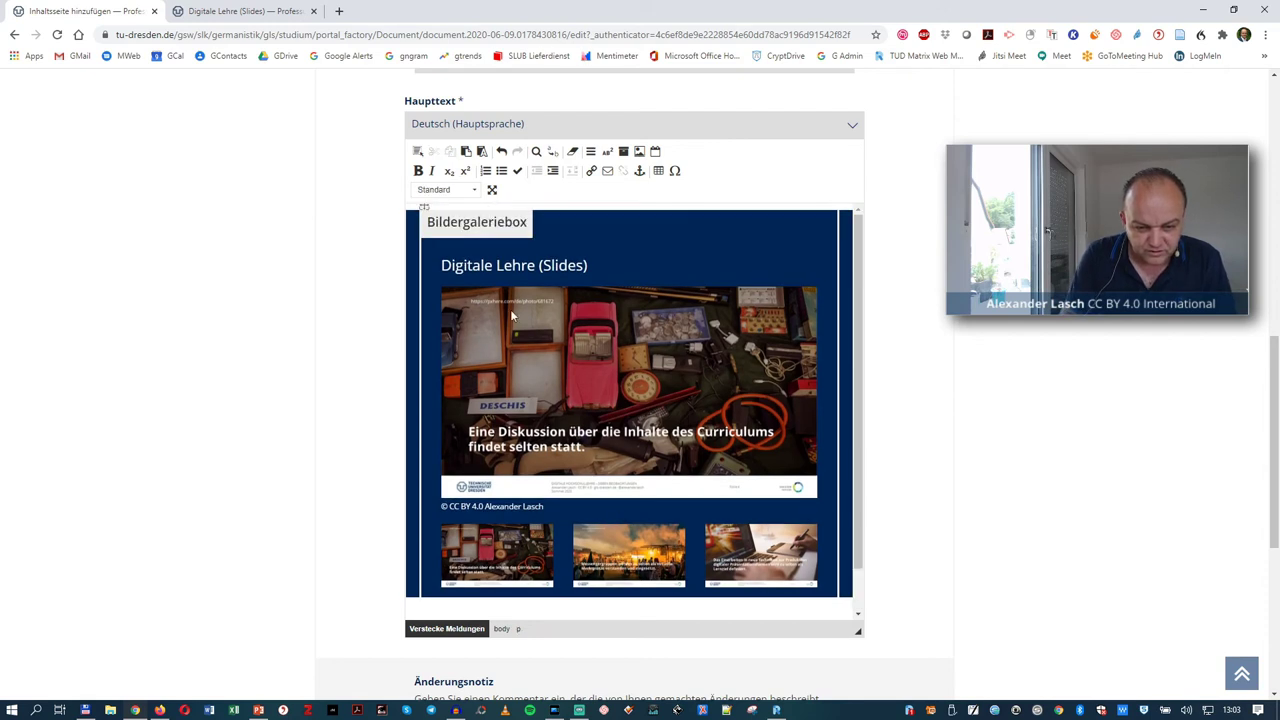
scroll(684, 426, "down", 1)
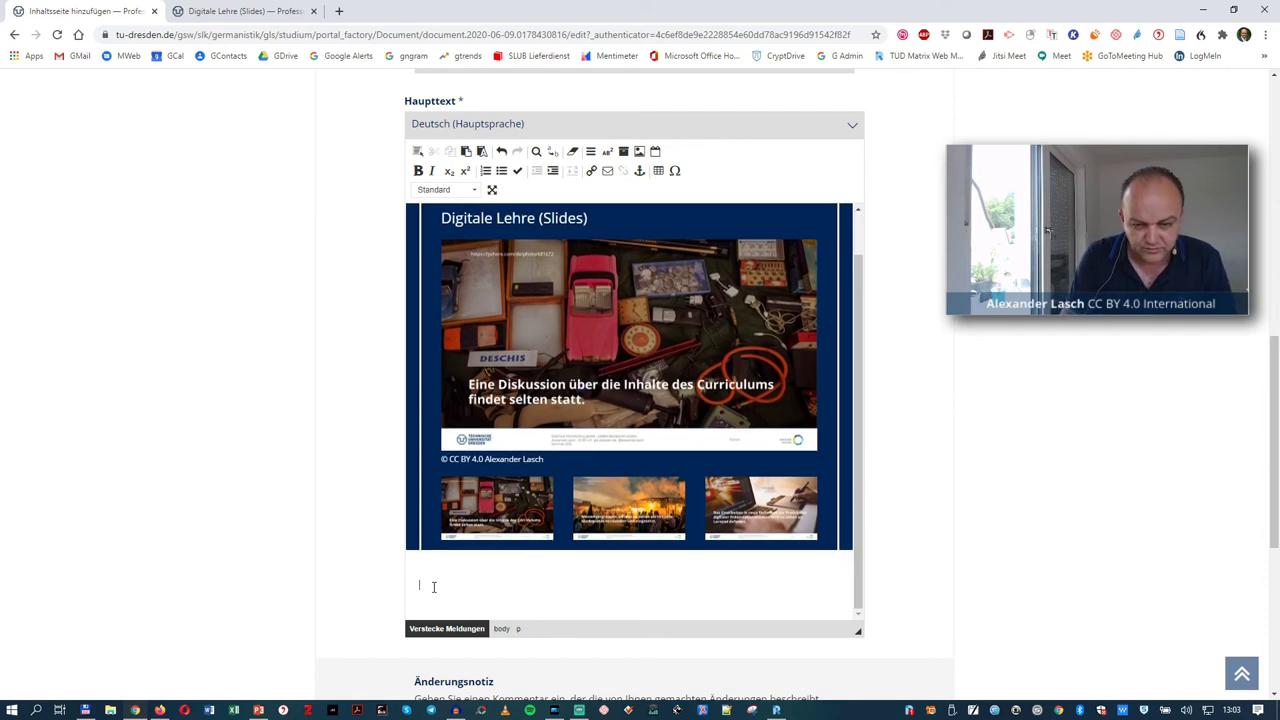
left_click(623, 152)
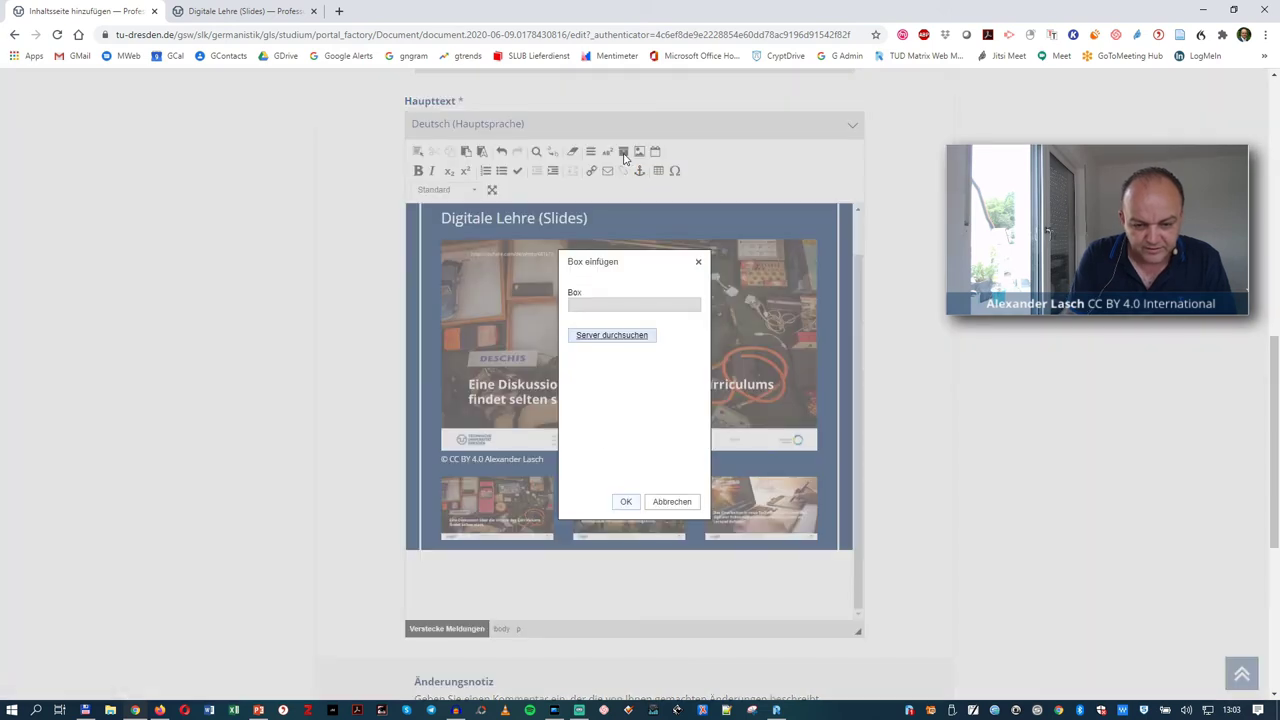
left_click(609, 334)
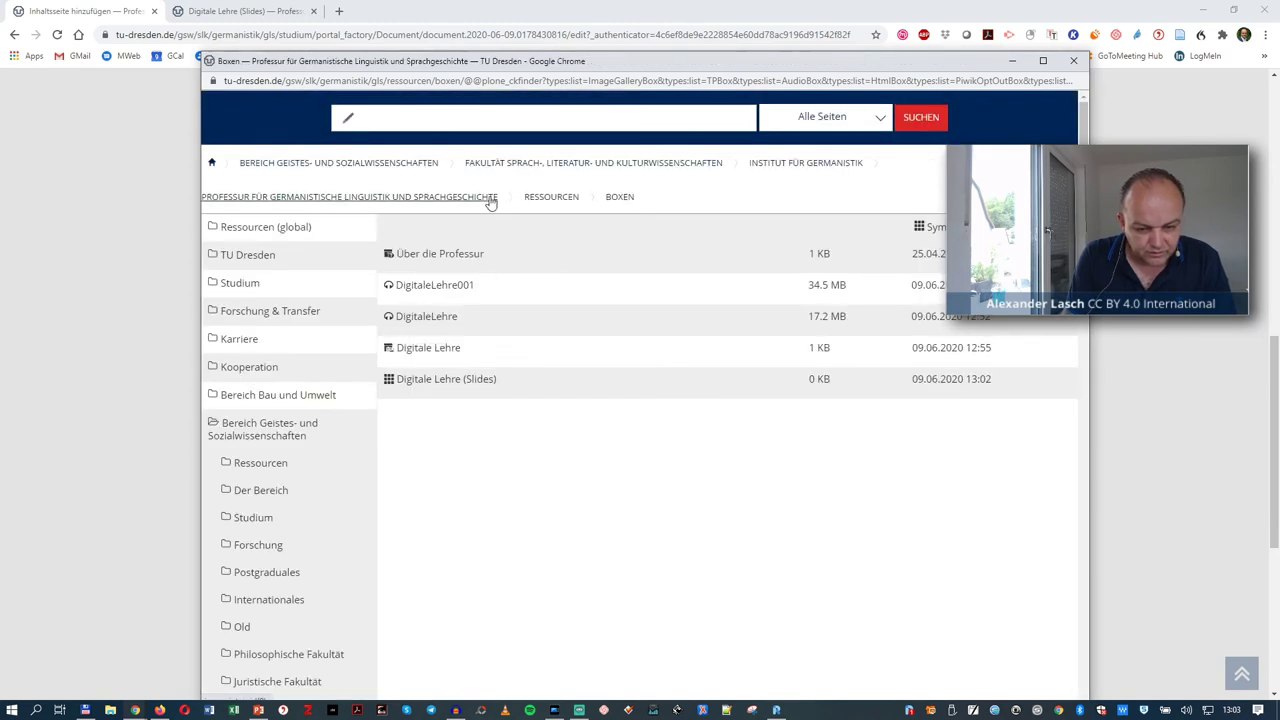
left_click(420, 318)
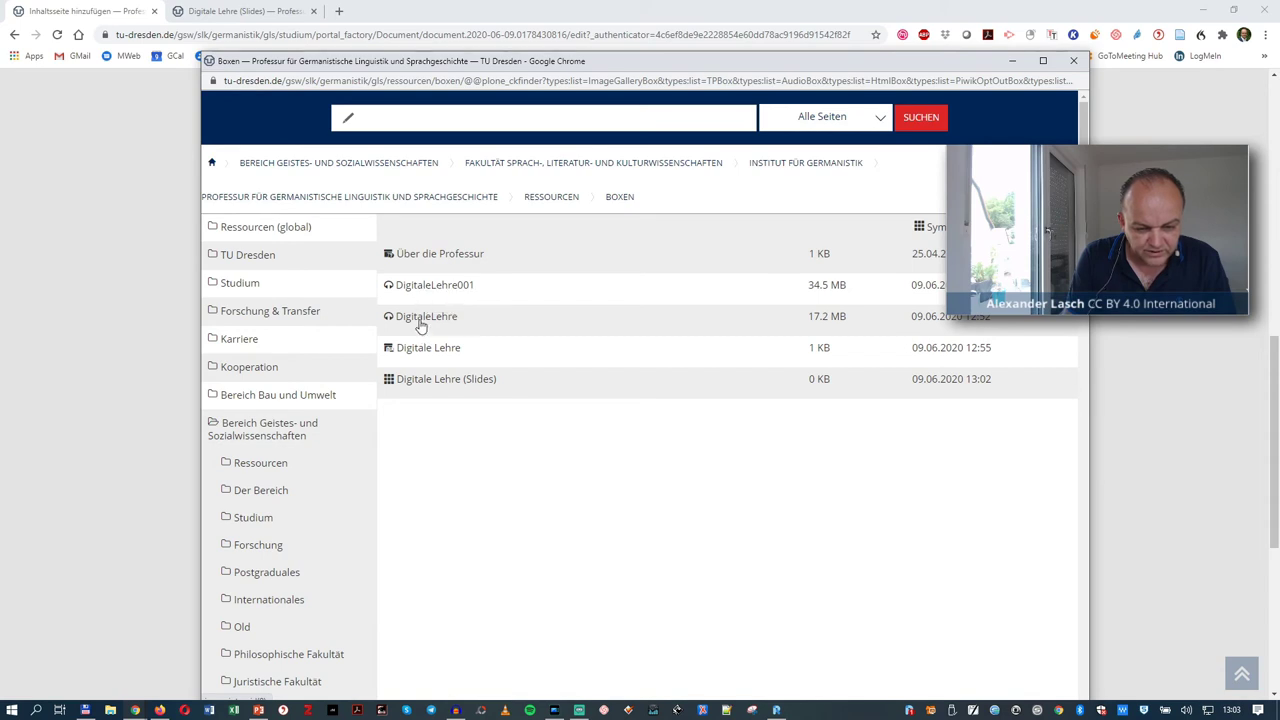
left_click(625, 502)
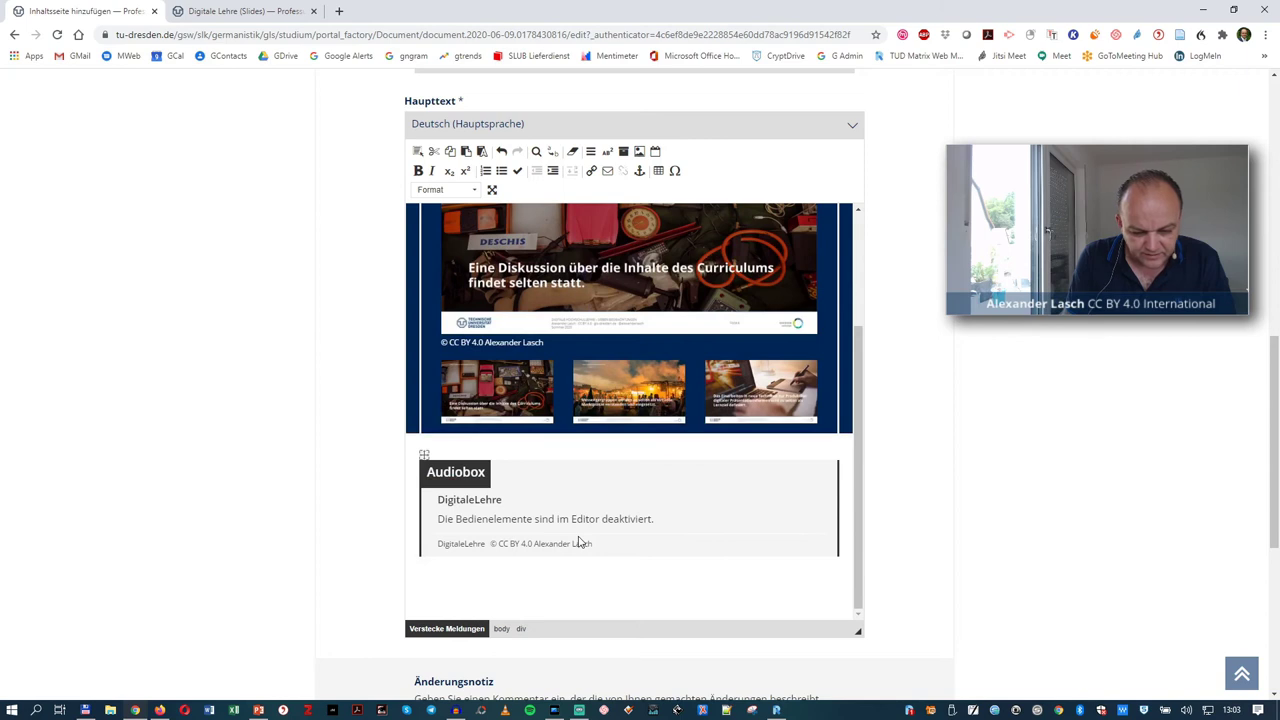
- Save the content page "Testpräsentation Digitale Lehre" and change its status to published
scroll(523, 549, "down", 2)
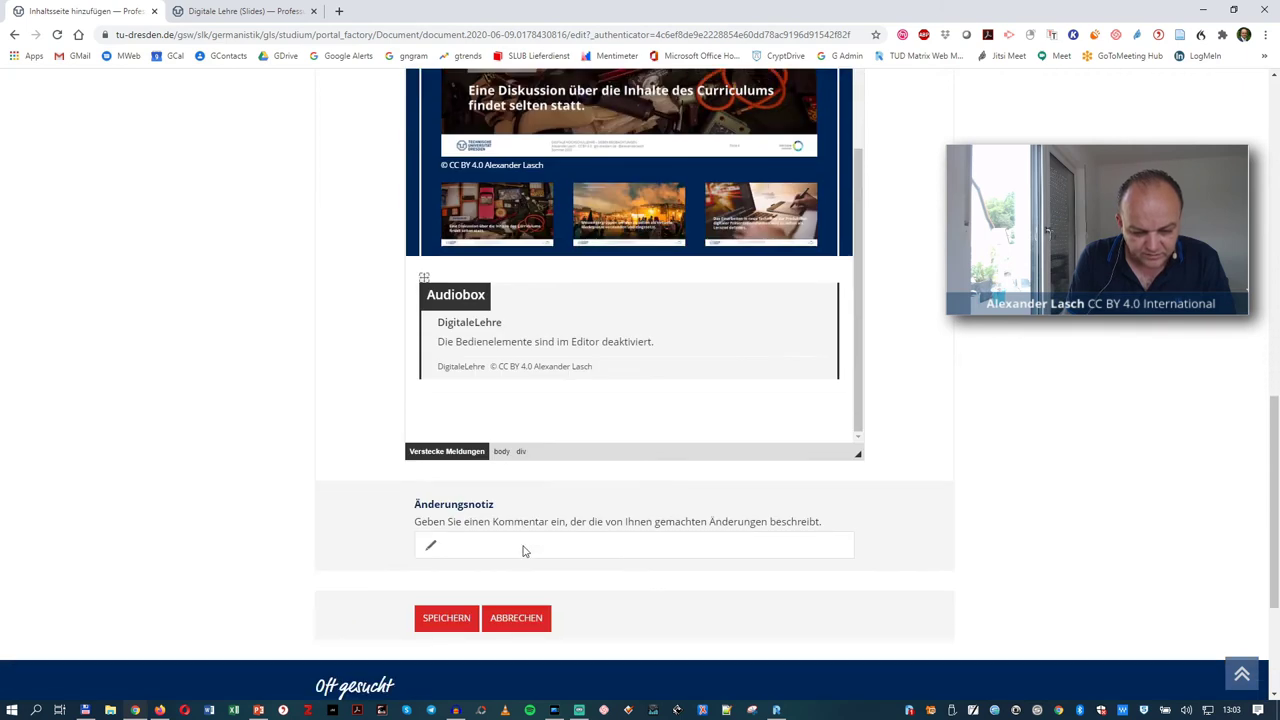
left_click(431, 630)
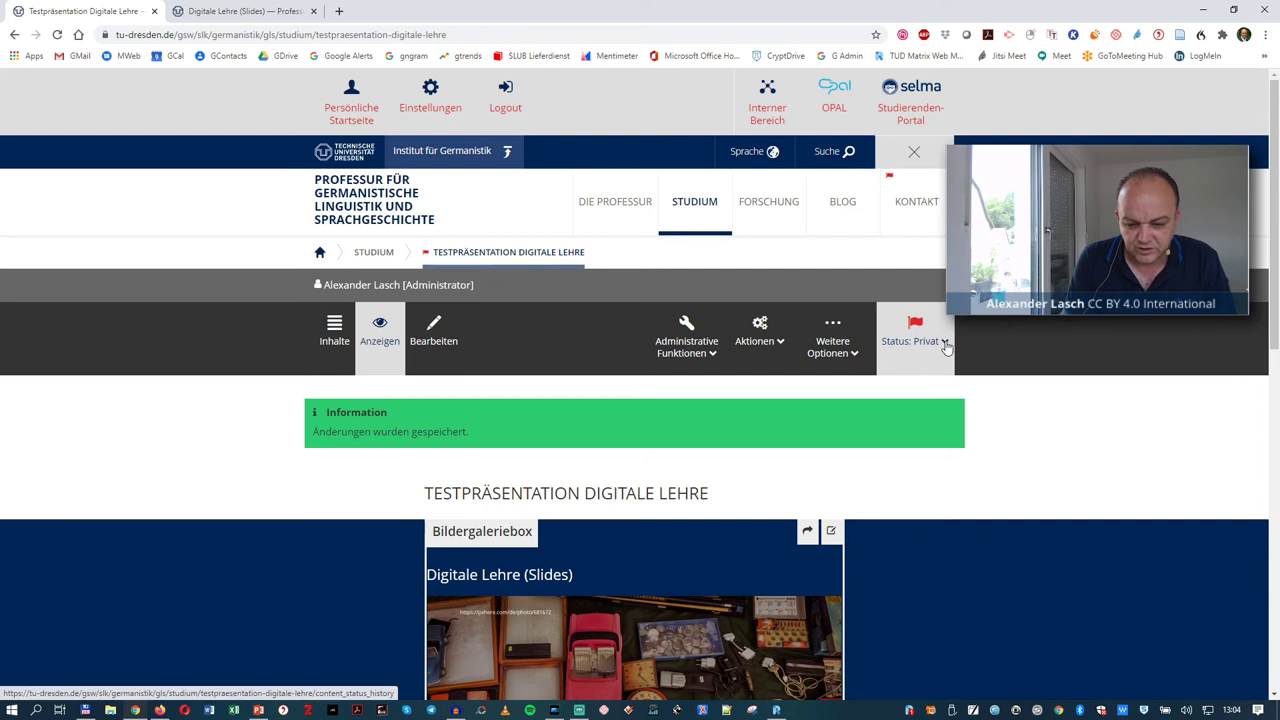
left_click(914, 338)
left_click(925, 392)
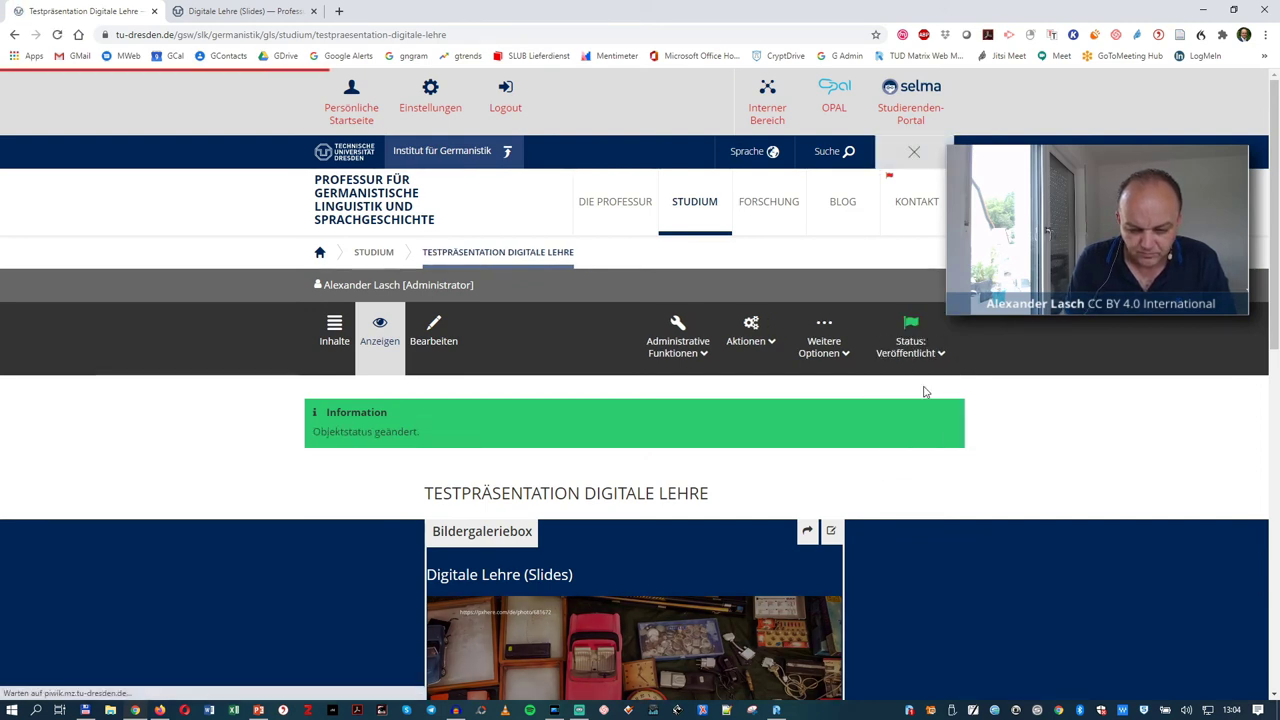
- Check the published page's slide gallery, its thumbnail paging, the audio box, and the page's entry in the Studium navigation
scroll(925, 392, "down", 3)
scroll(923, 391, "down", 4)
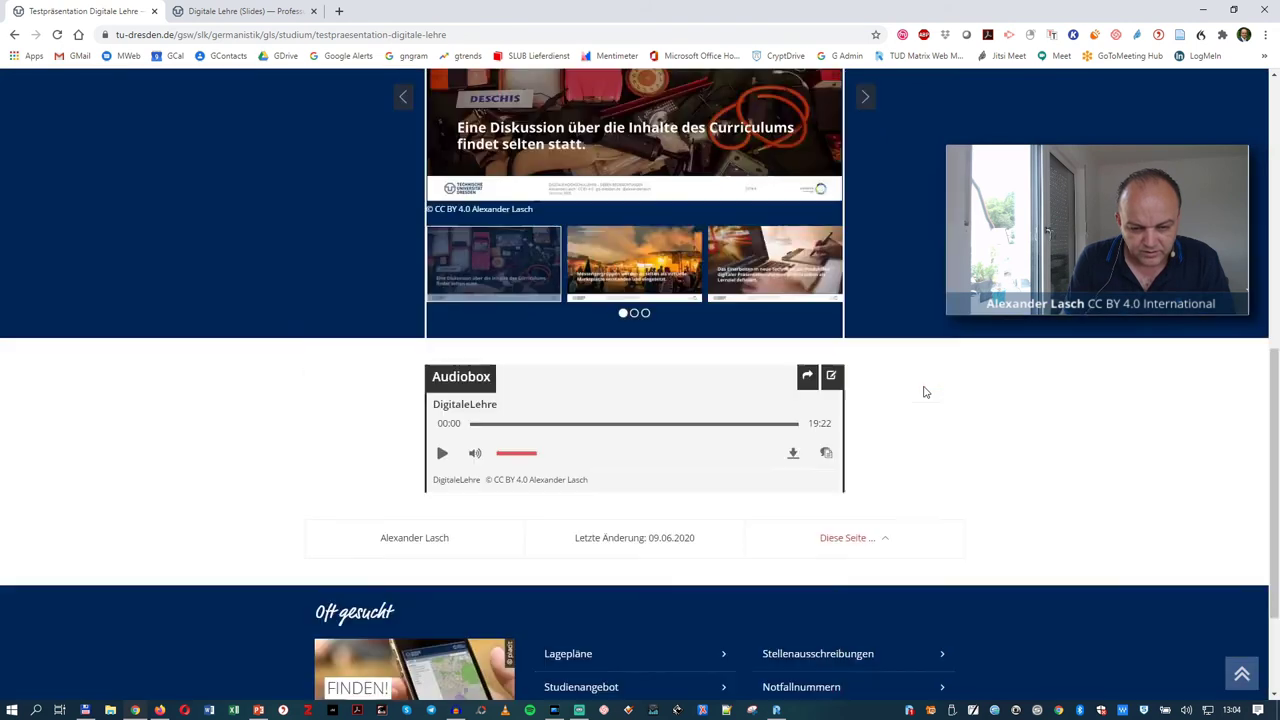
scroll(843, 397, "up", 1)
left_click(644, 384)
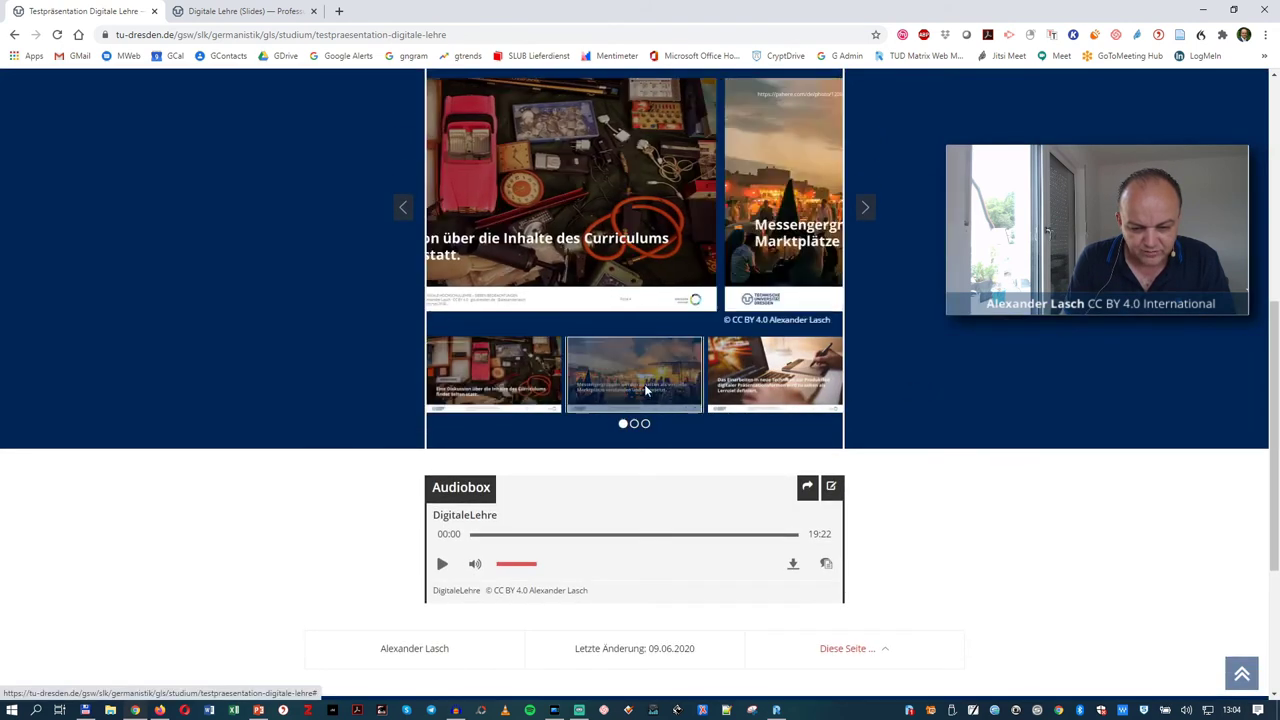
left_click(645, 424)
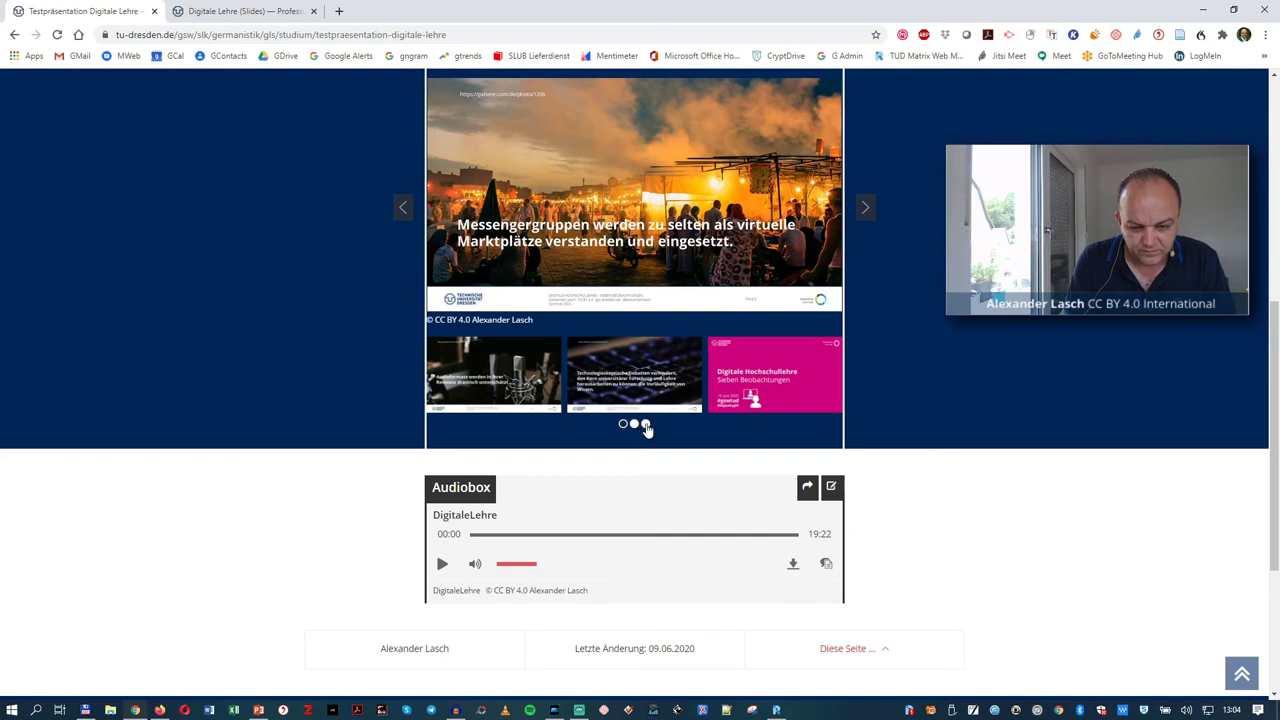
left_click(624, 425)
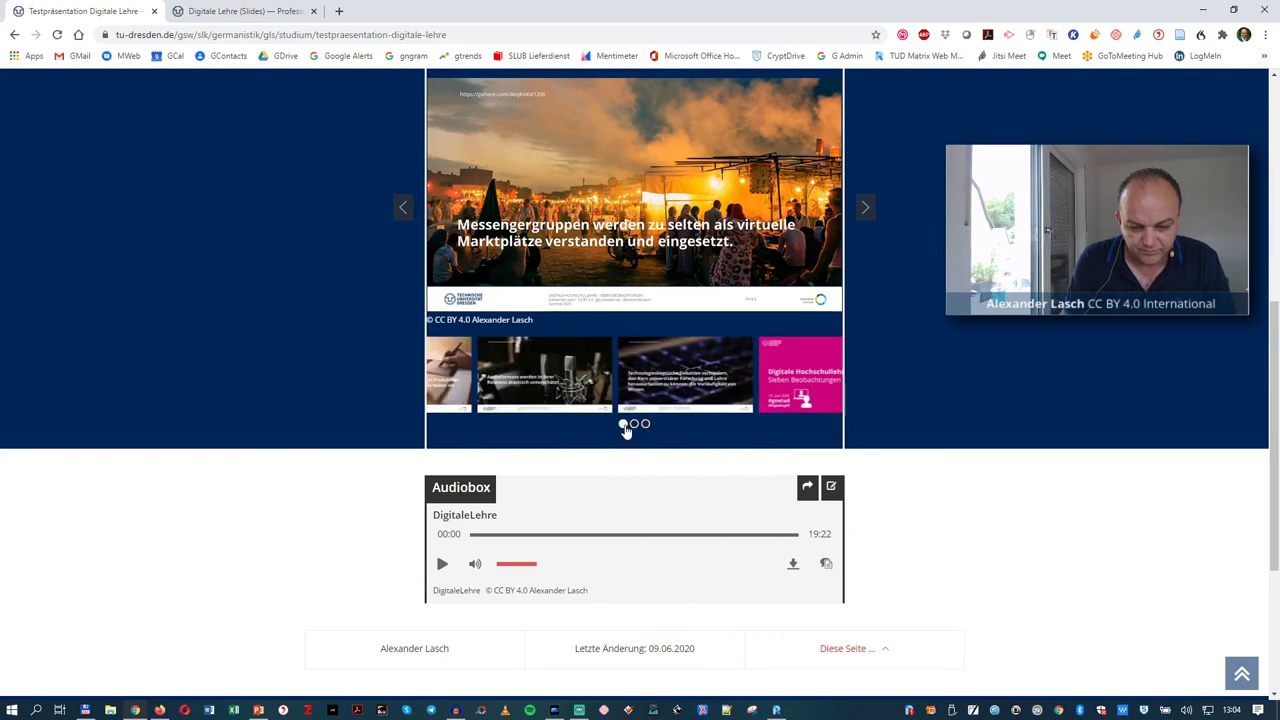
scroll(866, 223, "up", 5)
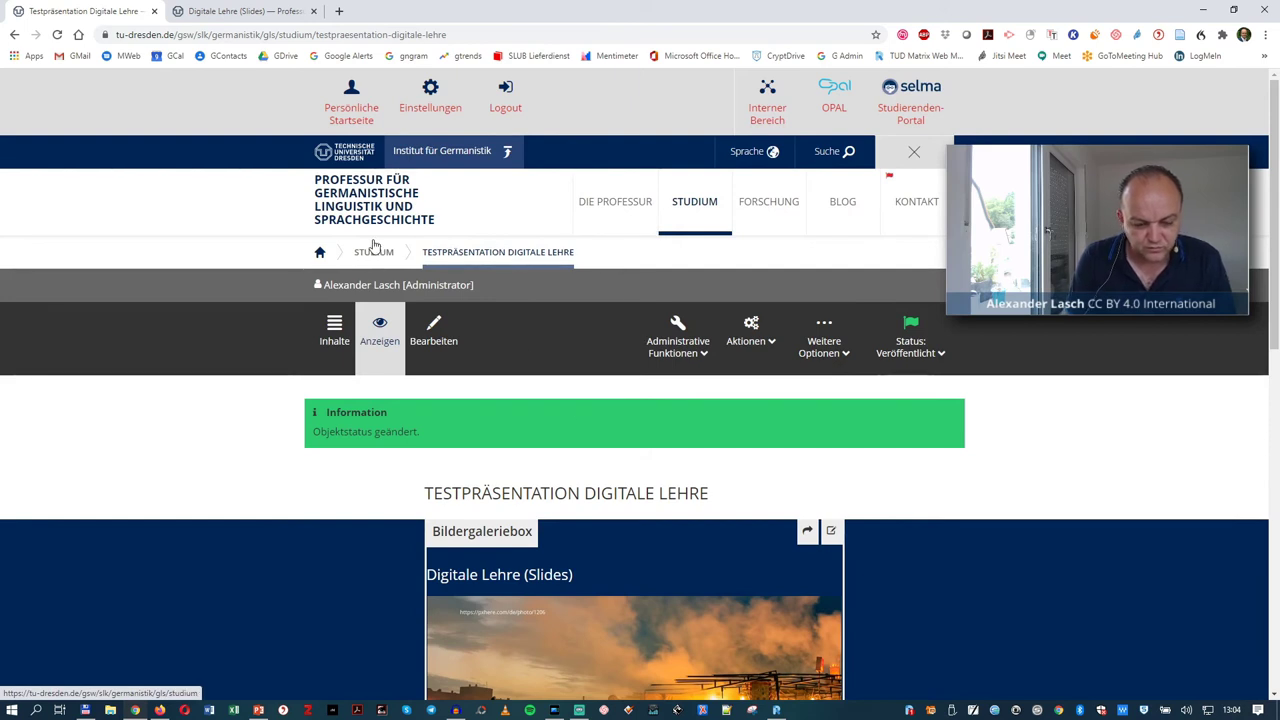
mouse_move(390, 256)
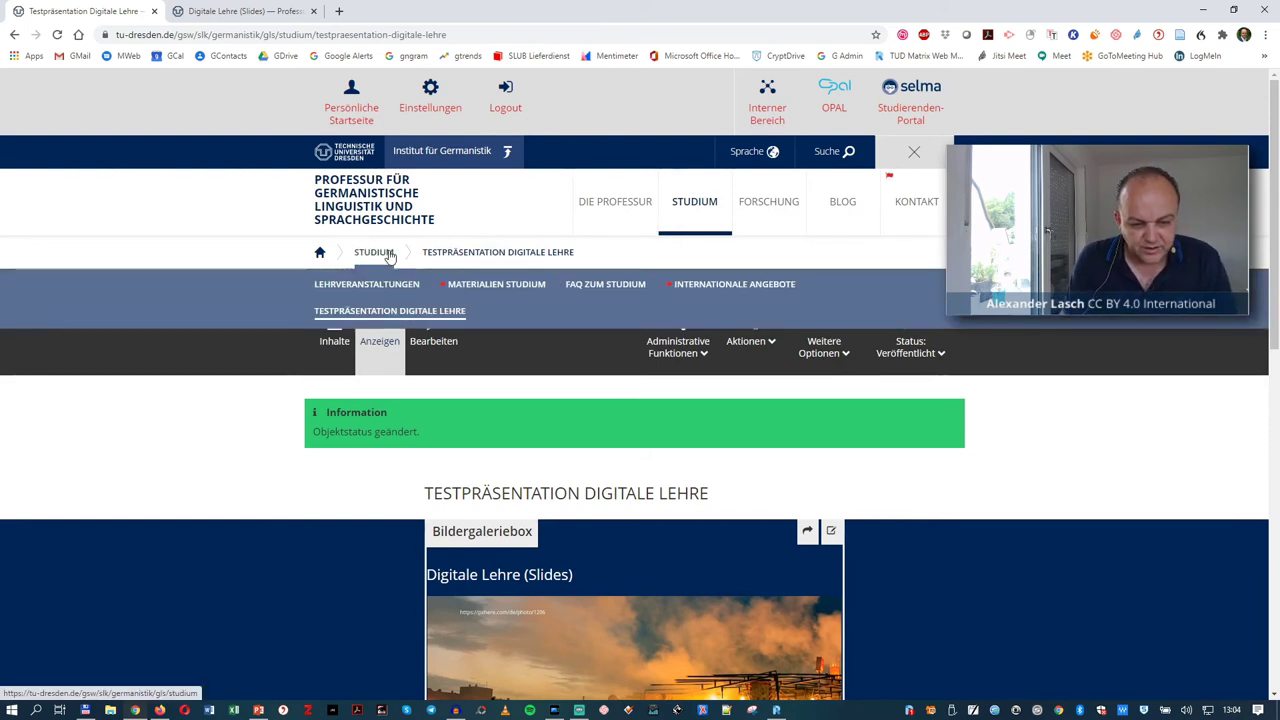
- From the professorship's home page, open the second contents page of the Bilder folder under Ressourcen
left_click(320, 255)
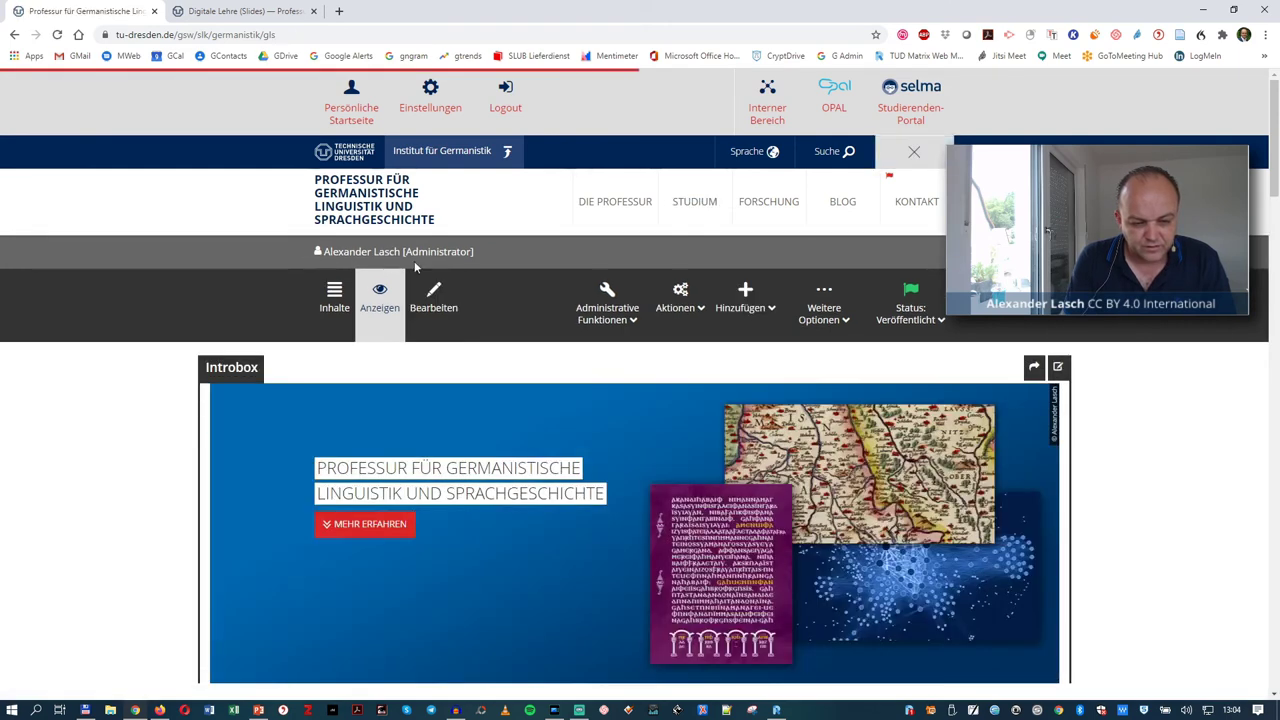
left_click(332, 295)
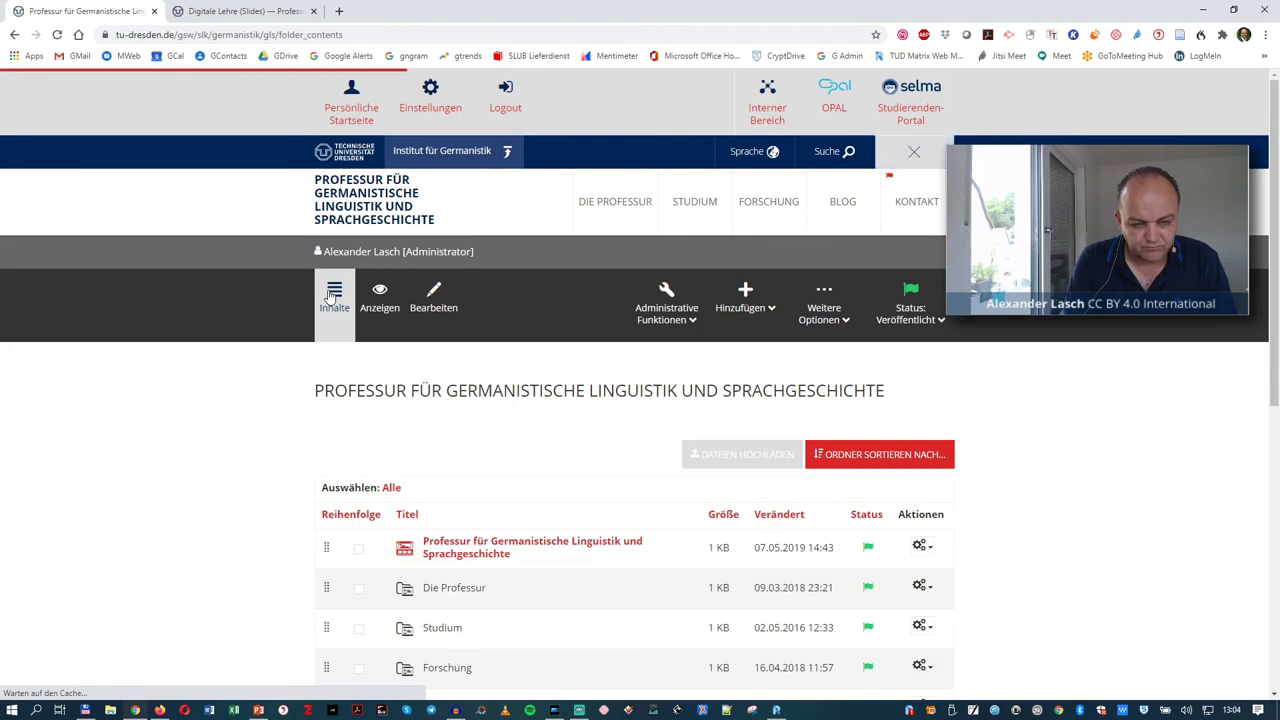
scroll(330, 294, "down", 3)
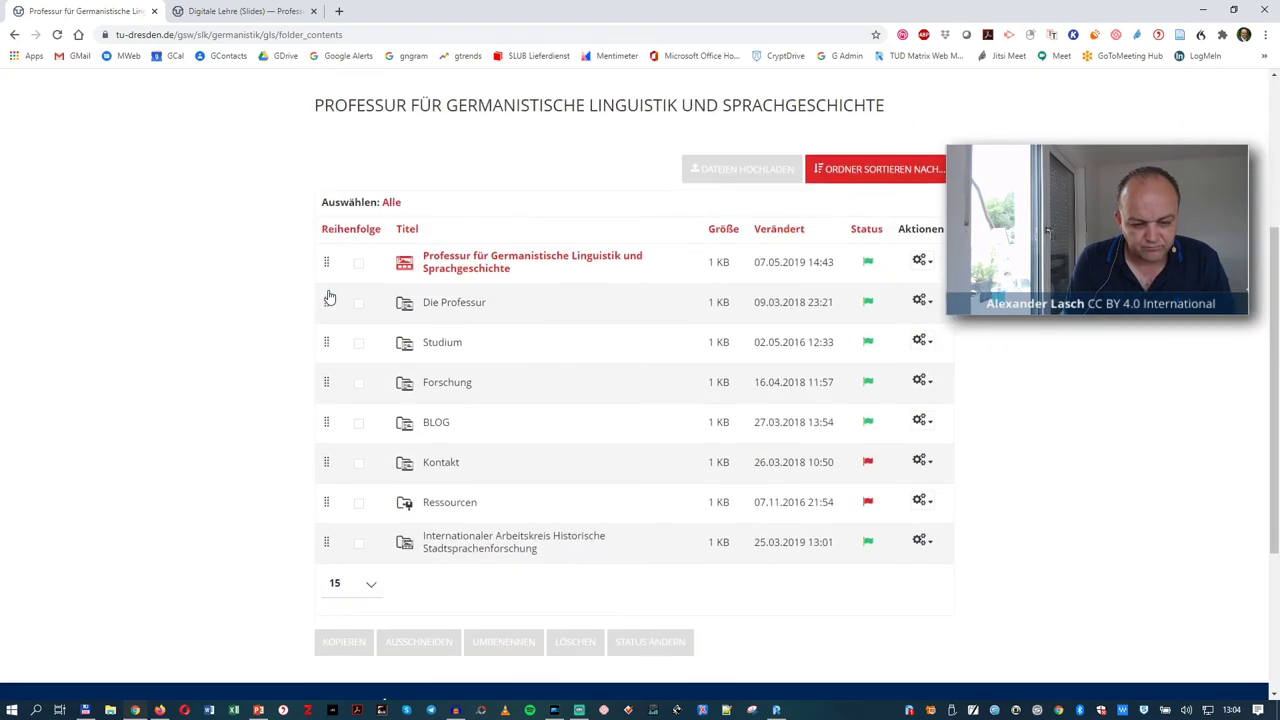
left_click(456, 503)
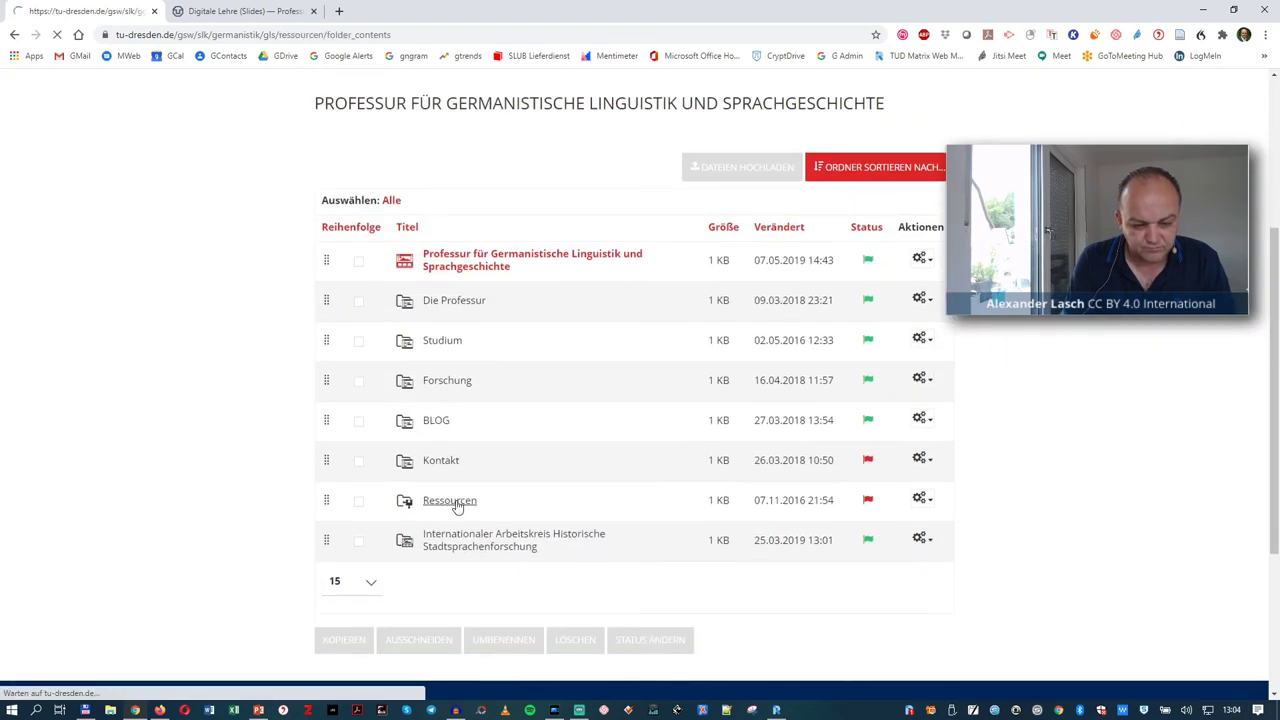
scroll(454, 505, "down", 3)
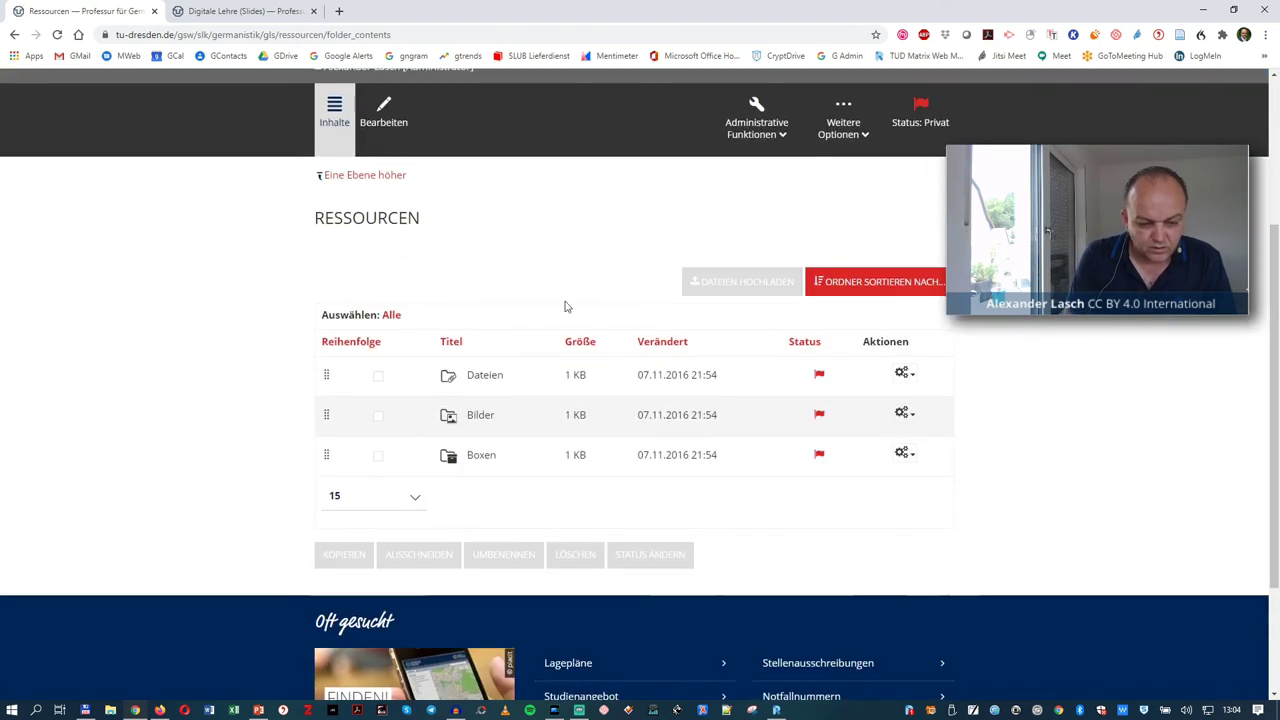
left_click(478, 420)
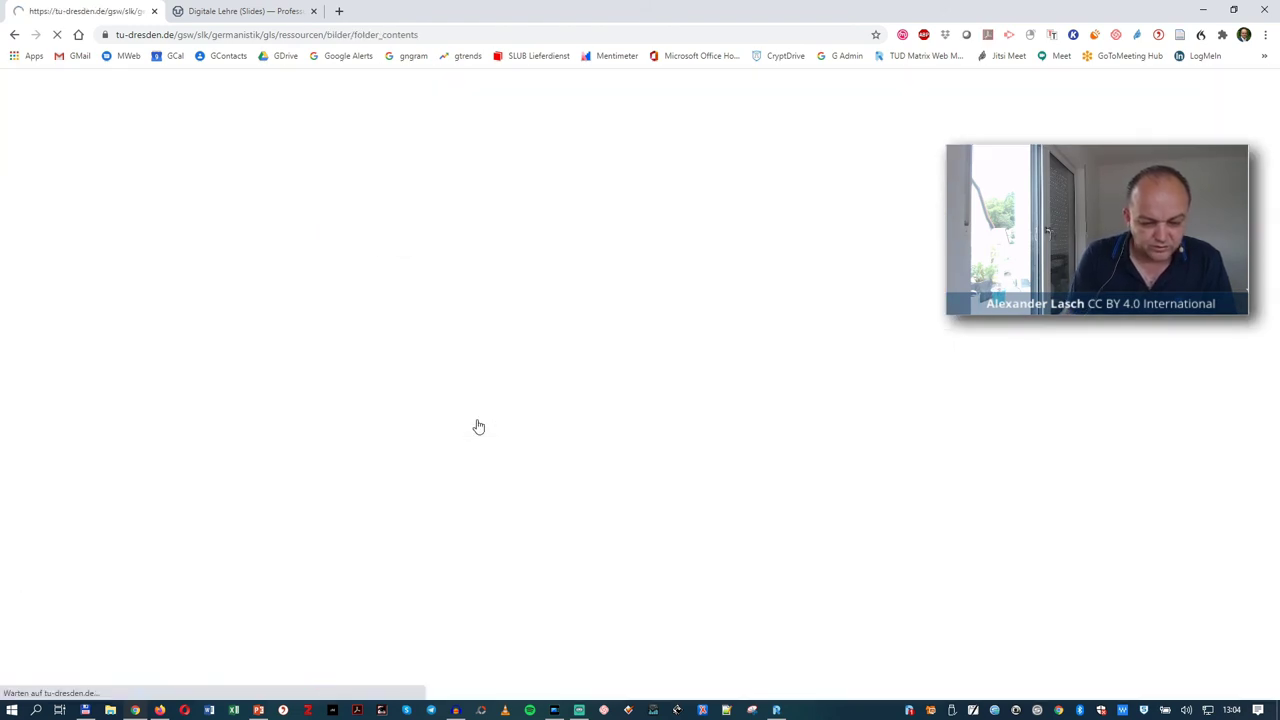
scroll(478, 427, "down", 8)
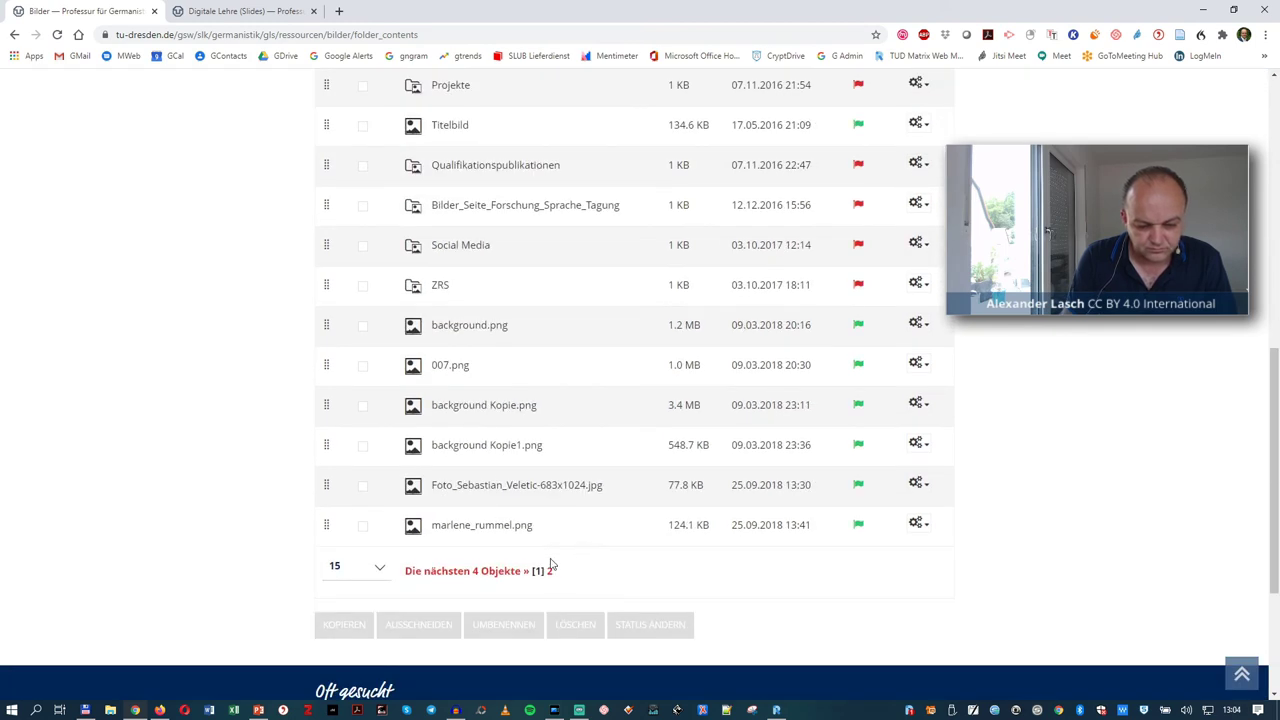
left_click(549, 572)
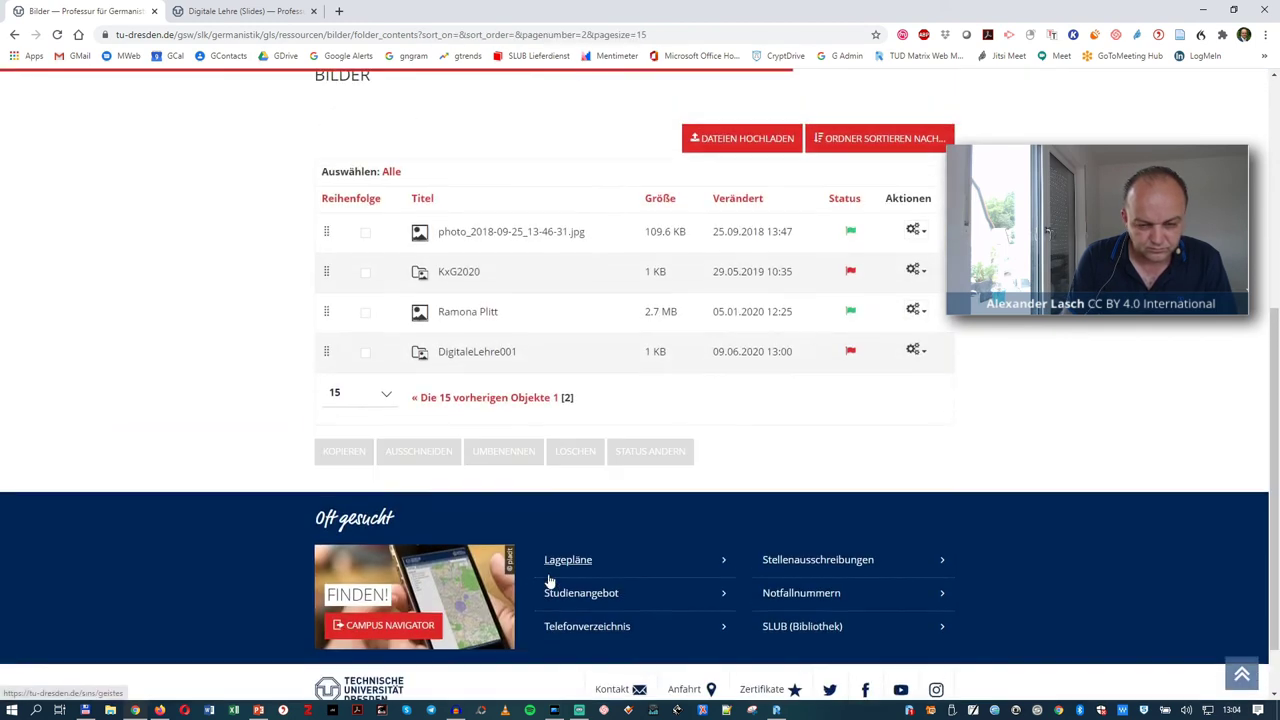
- In the image folder DigitaleLehre001, reorder Folie1.PNG, Folie2.PNG and Folie3.PNG ahead of Folie4.PNG so the slides run from 1 to 8
left_click(469, 395)
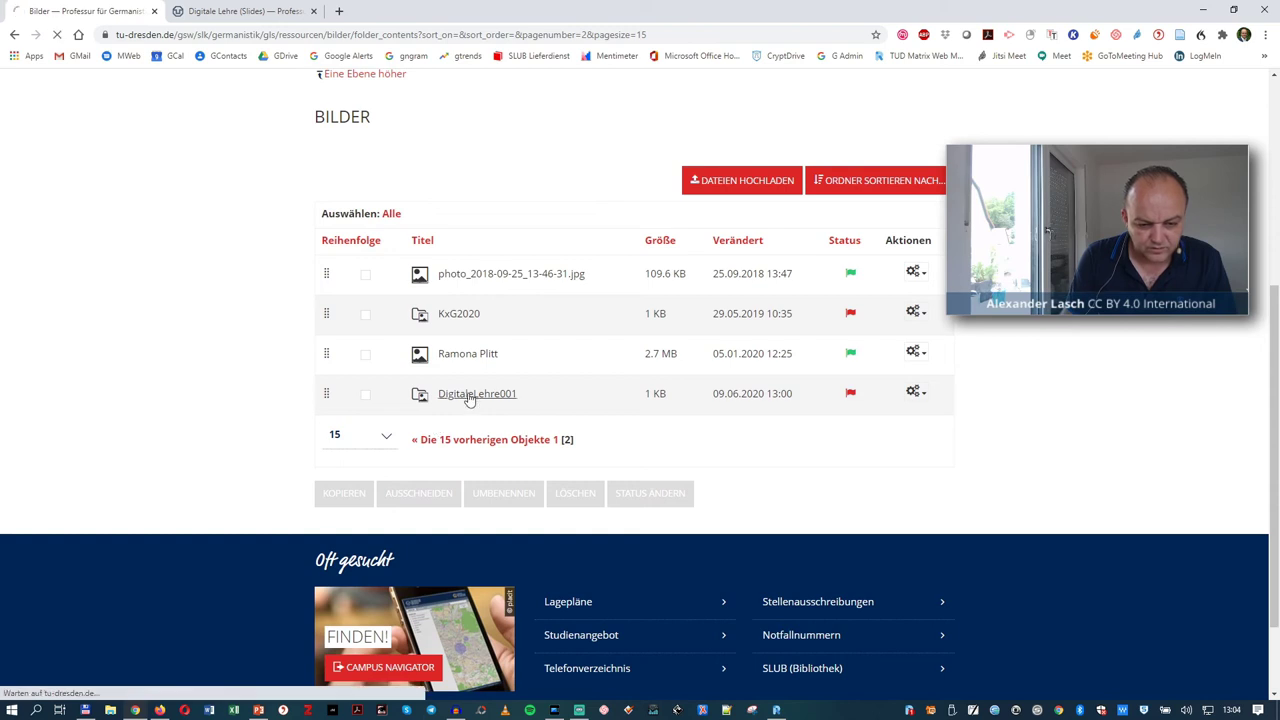
scroll(469, 399, "down", 3)
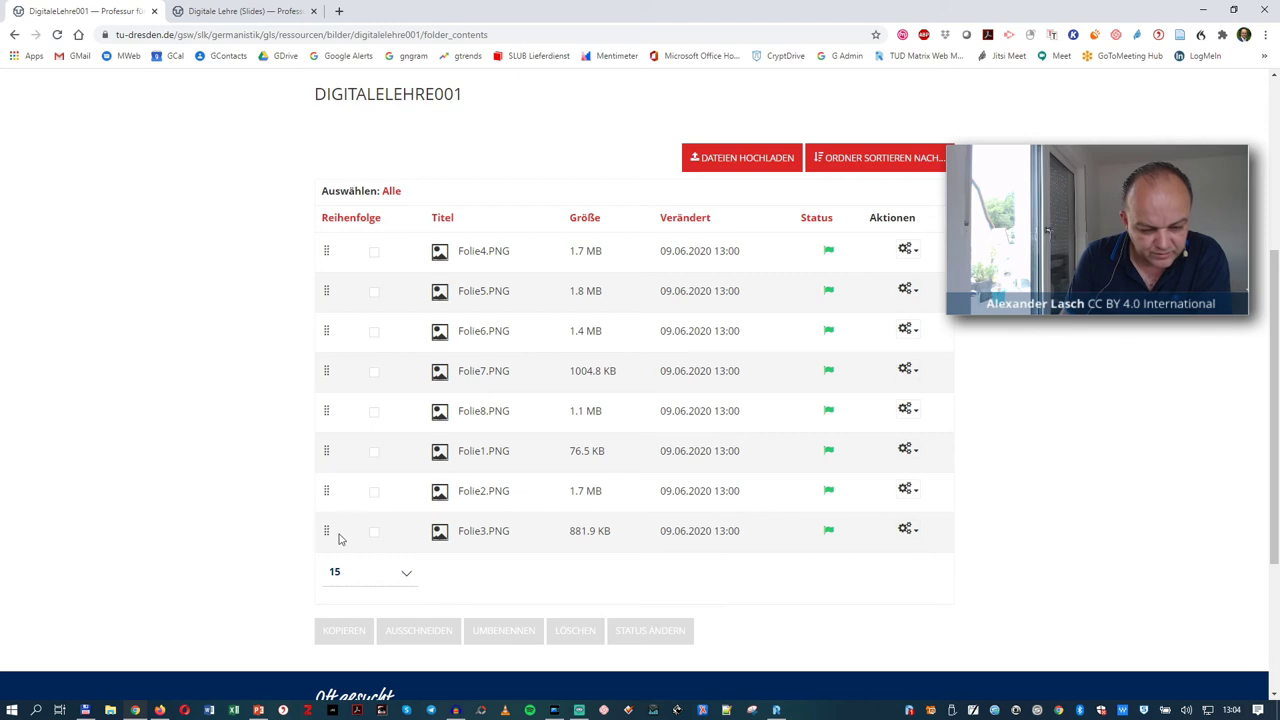
left_click_drag(328, 450, 324, 251)
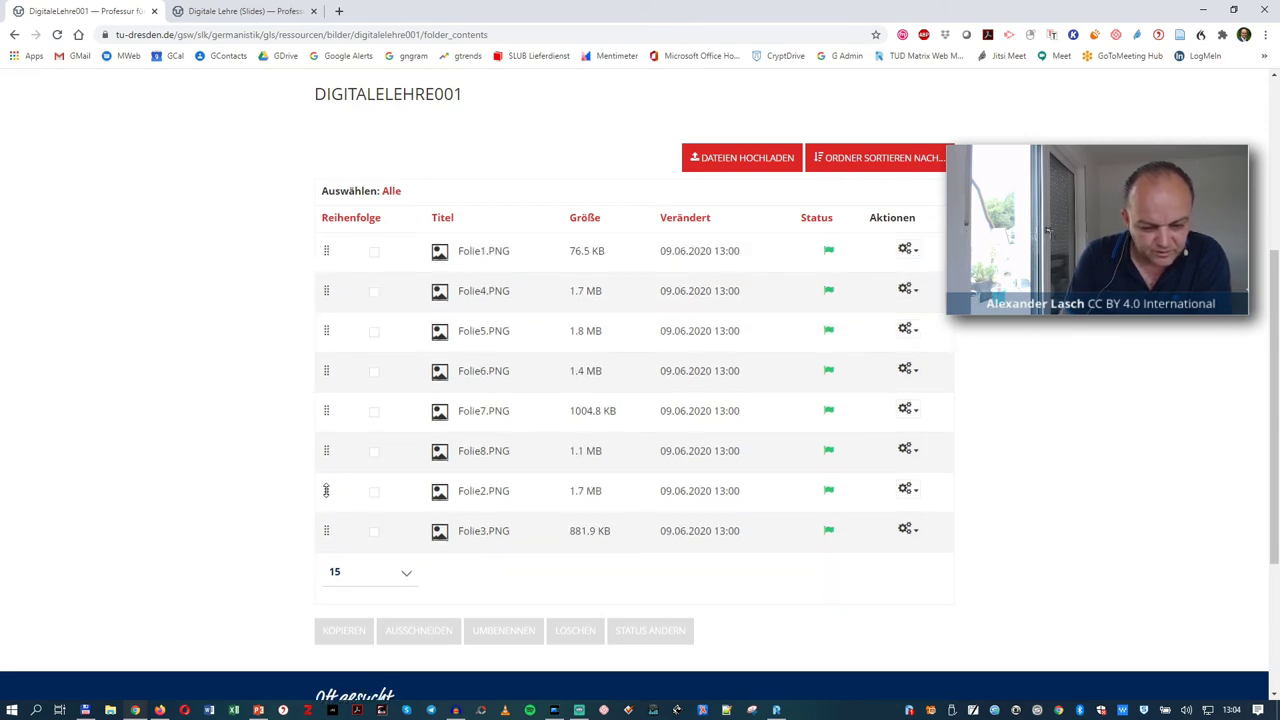
left_click_drag(326, 490, 328, 289)
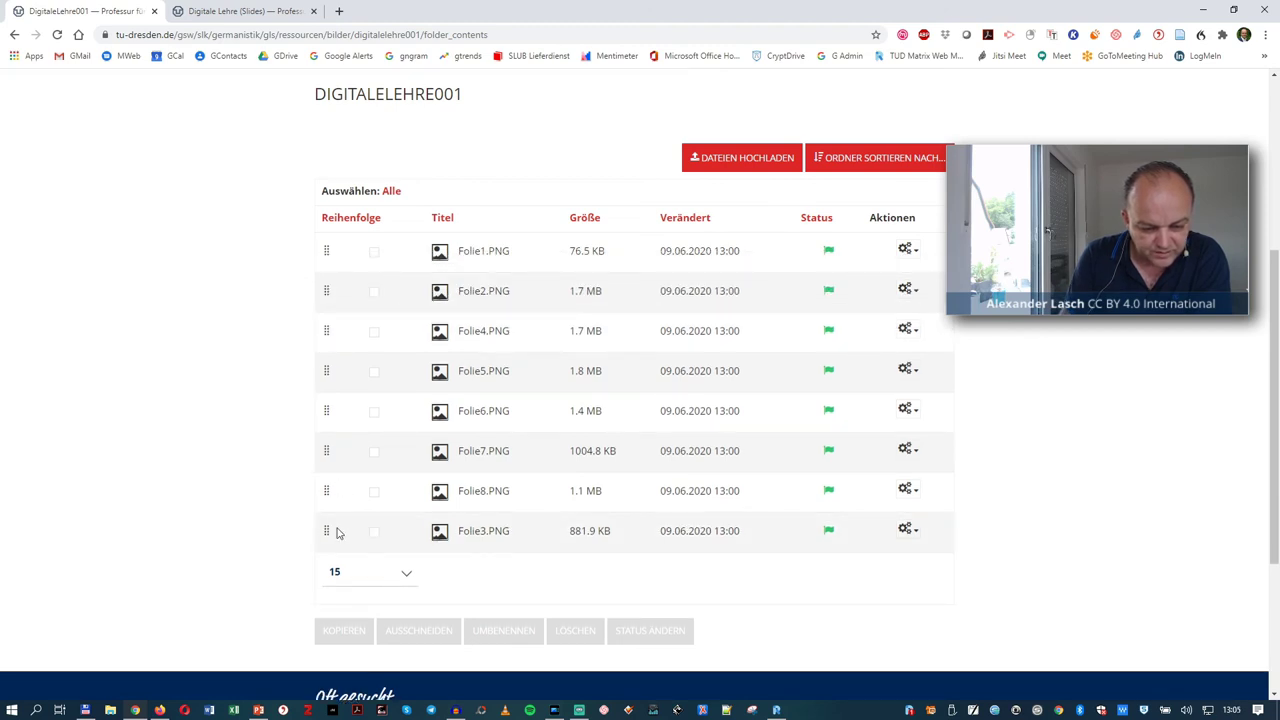
left_click_drag(329, 528, 335, 327)
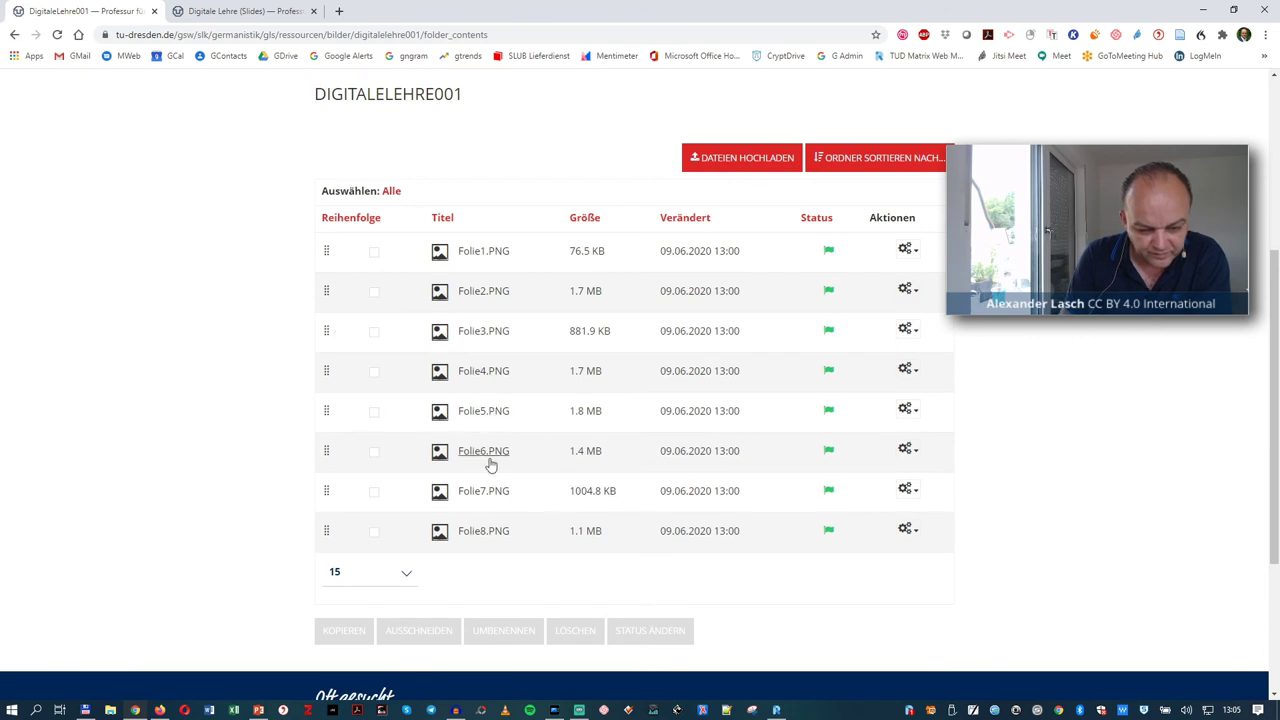
scroll(554, 540, "up", 1)
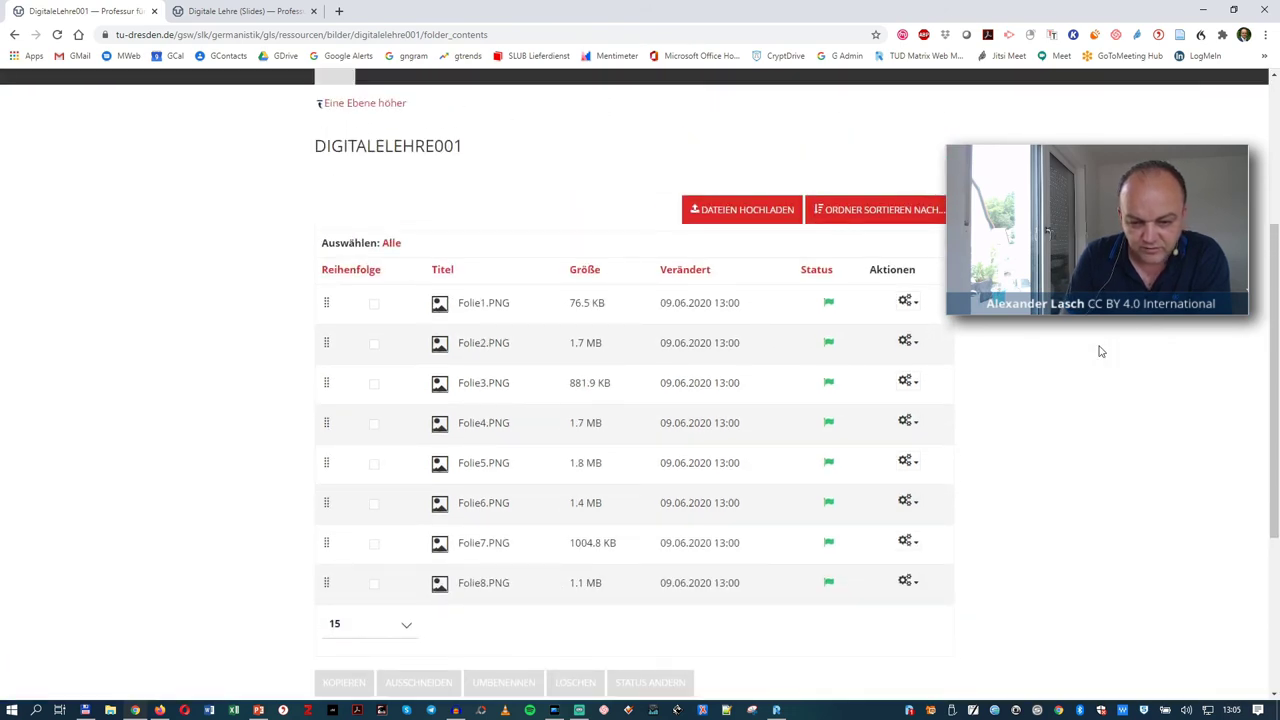
scroll(1100, 351, "down", 5)
scroll(560, 185, "up", 5)
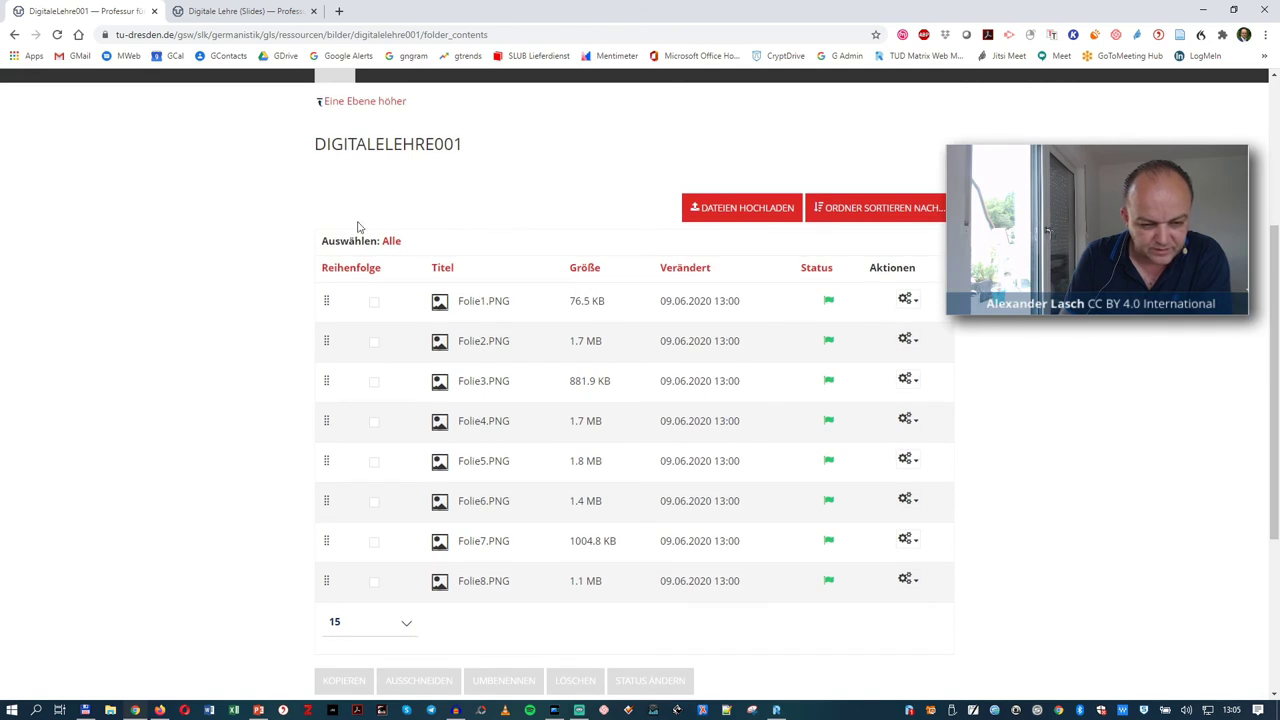
- Go up to the Bilder folder and reopen DigitaleLehre001 from its second contents page to check the slide order
scroll(487, 215, "up", 4)
scroll(487, 215, "down", 4)
scroll(487, 215, "up", 4)
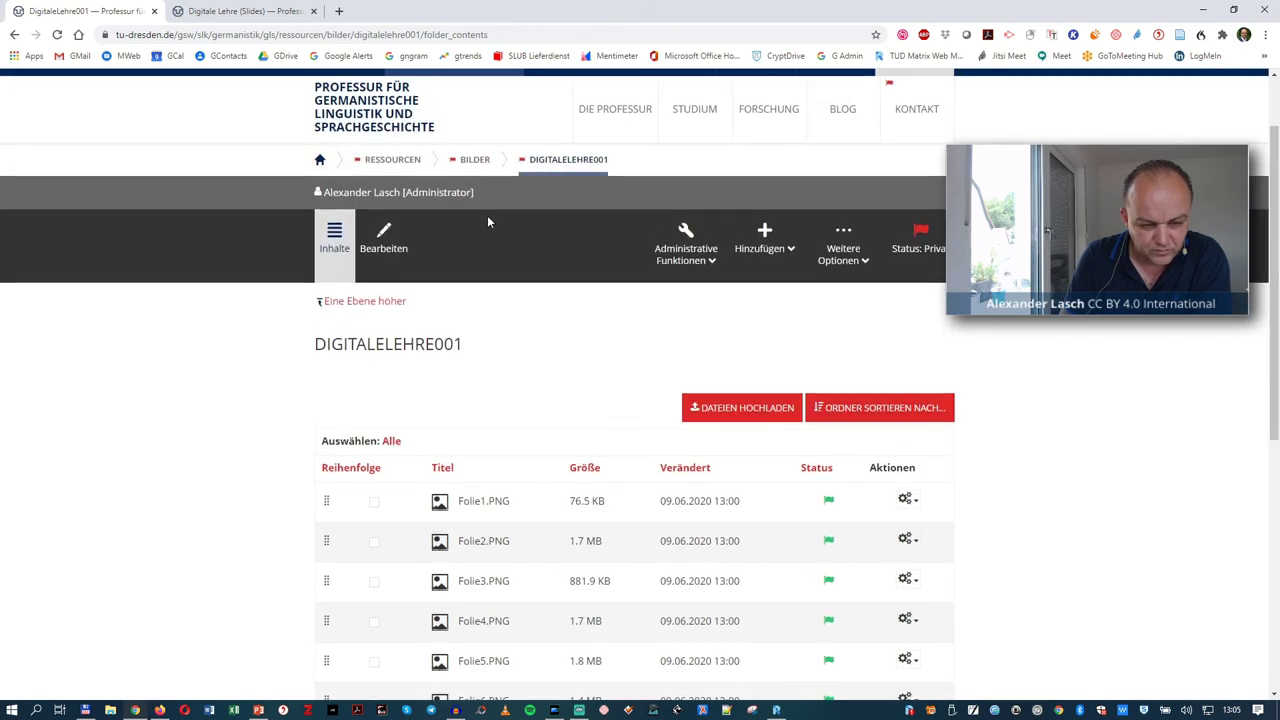
left_click(363, 304)
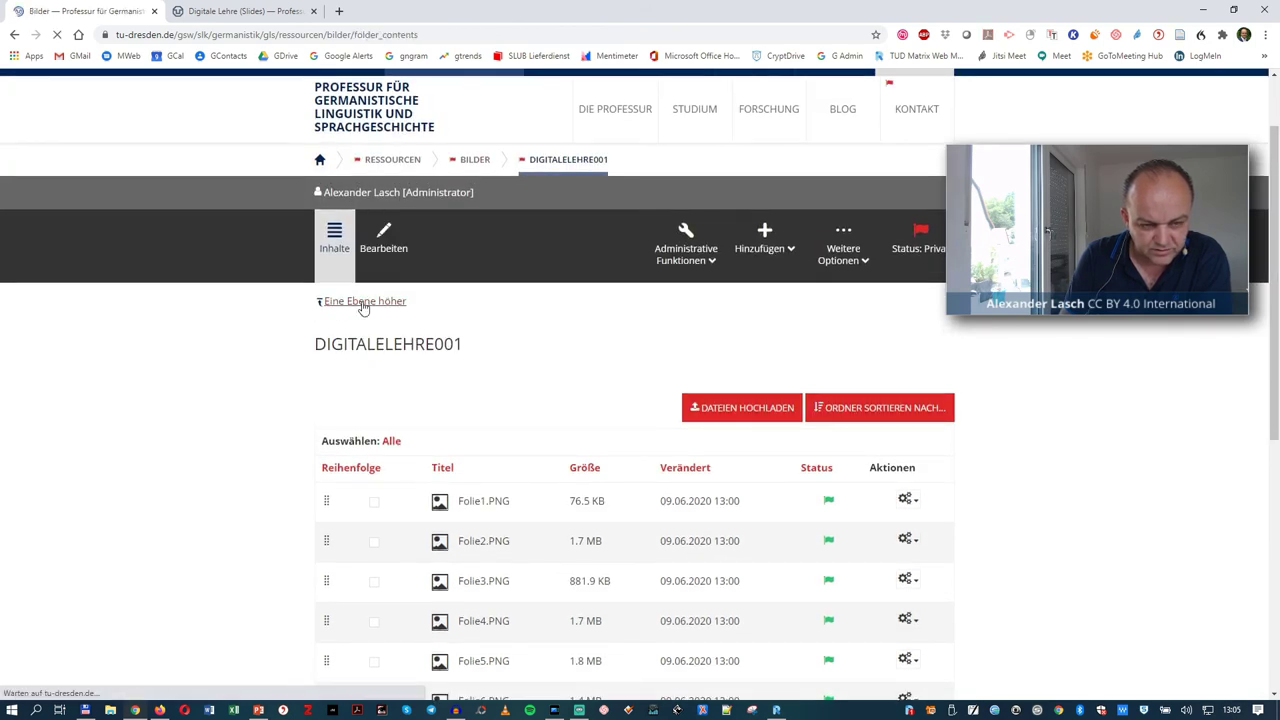
scroll(574, 437, "down", 5)
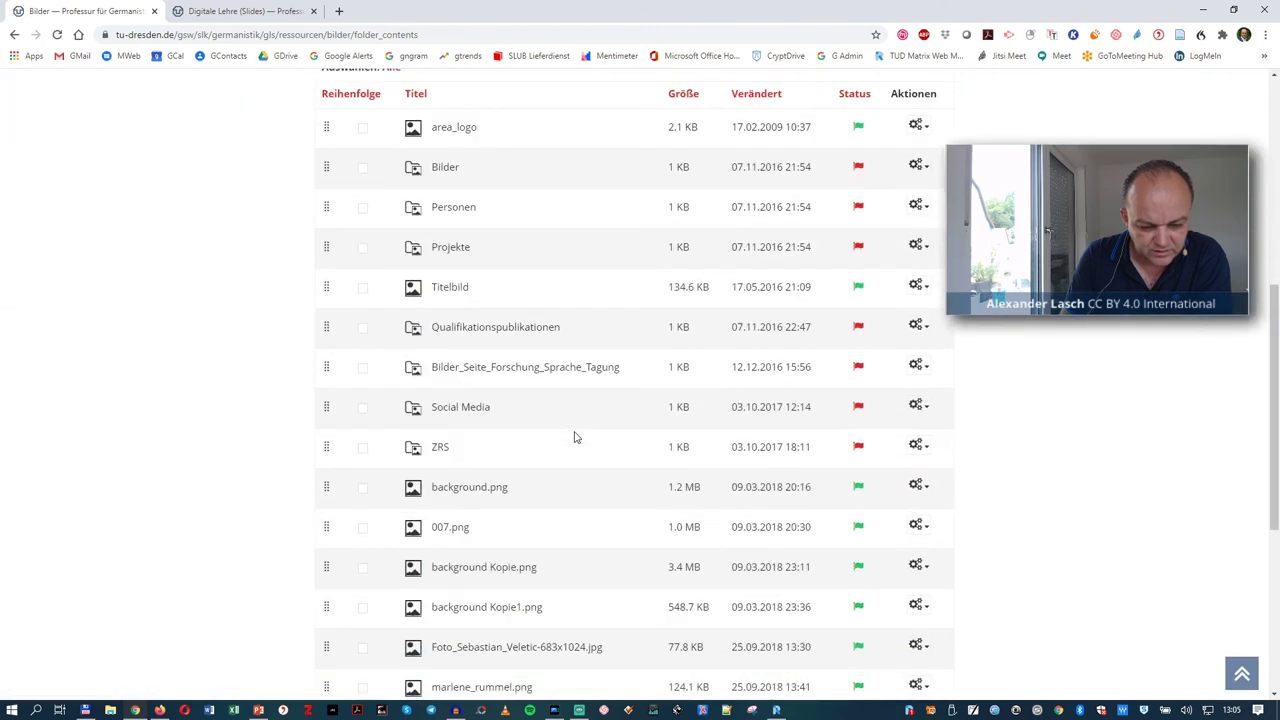
scroll(574, 437, "down", 4)
left_click(468, 369)
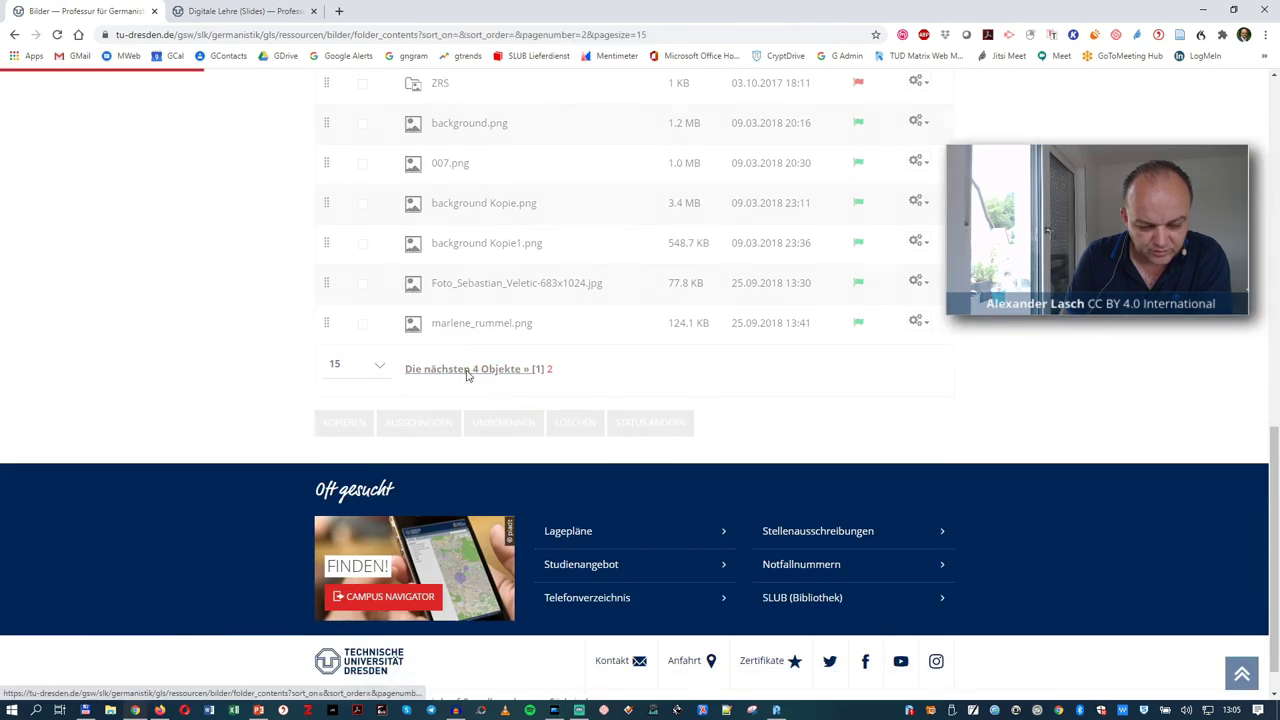
scroll(493, 313, "up", 2)
left_click(477, 393)
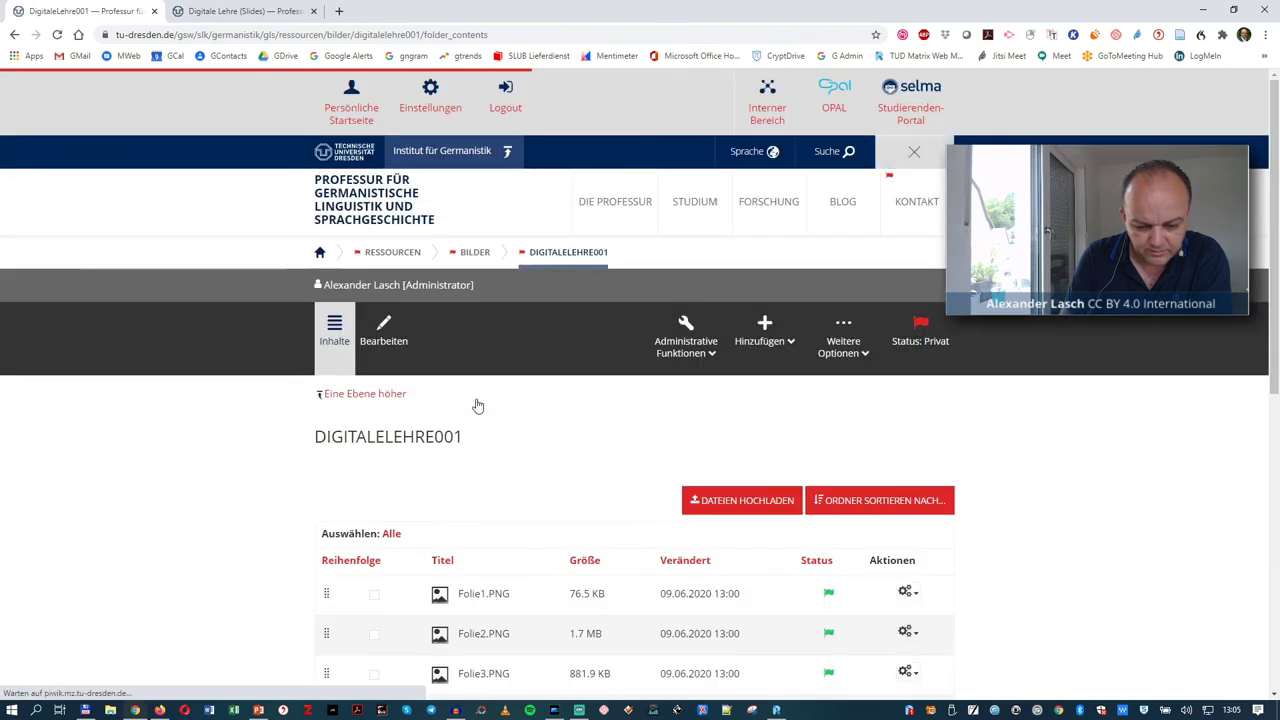
scroll(477, 405, "down", 5)
scroll(477, 405, "up", 5)
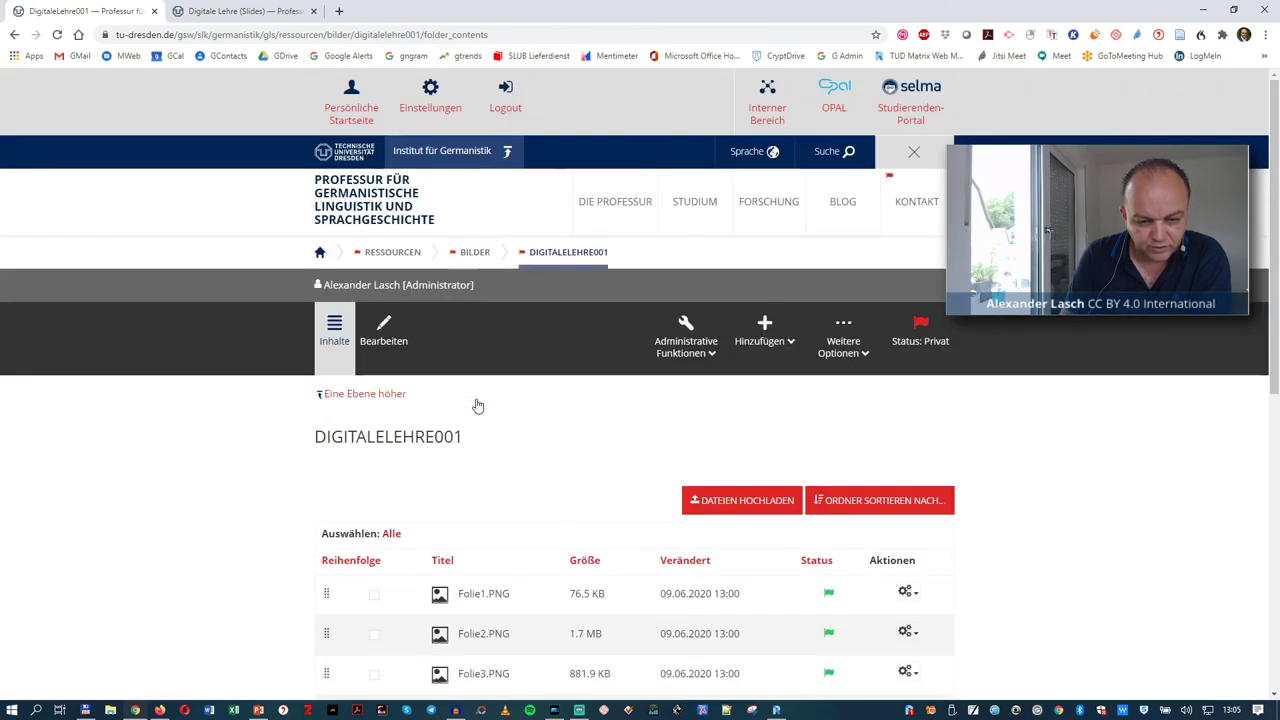
- Return to the professorship's home page, open the Studium section, and log out of the website
left_click(319, 254)
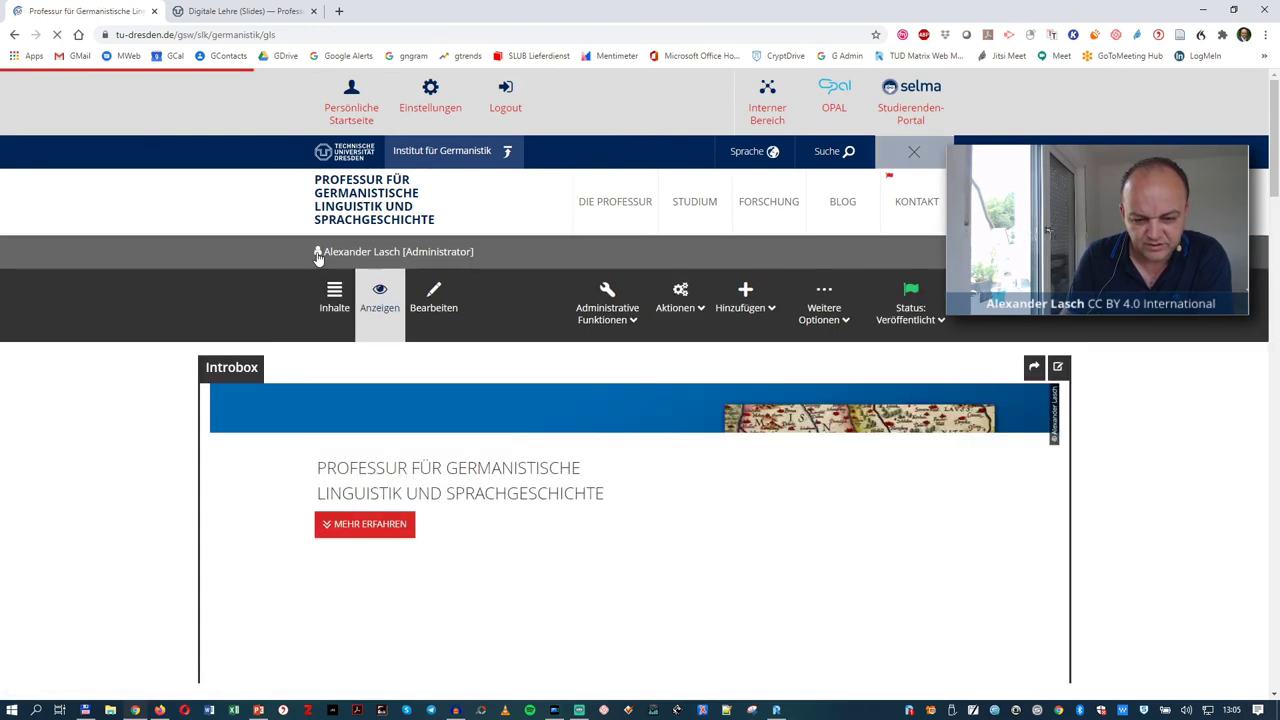
left_click(698, 207)
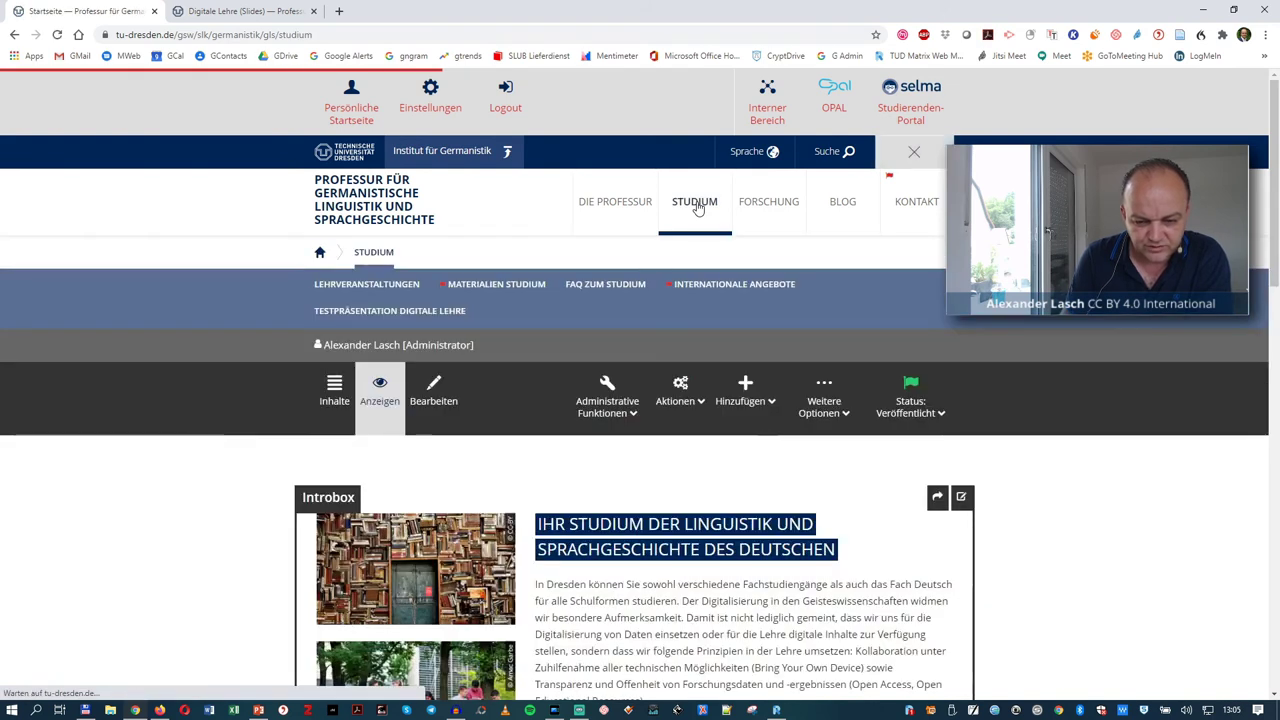
left_click(511, 96)
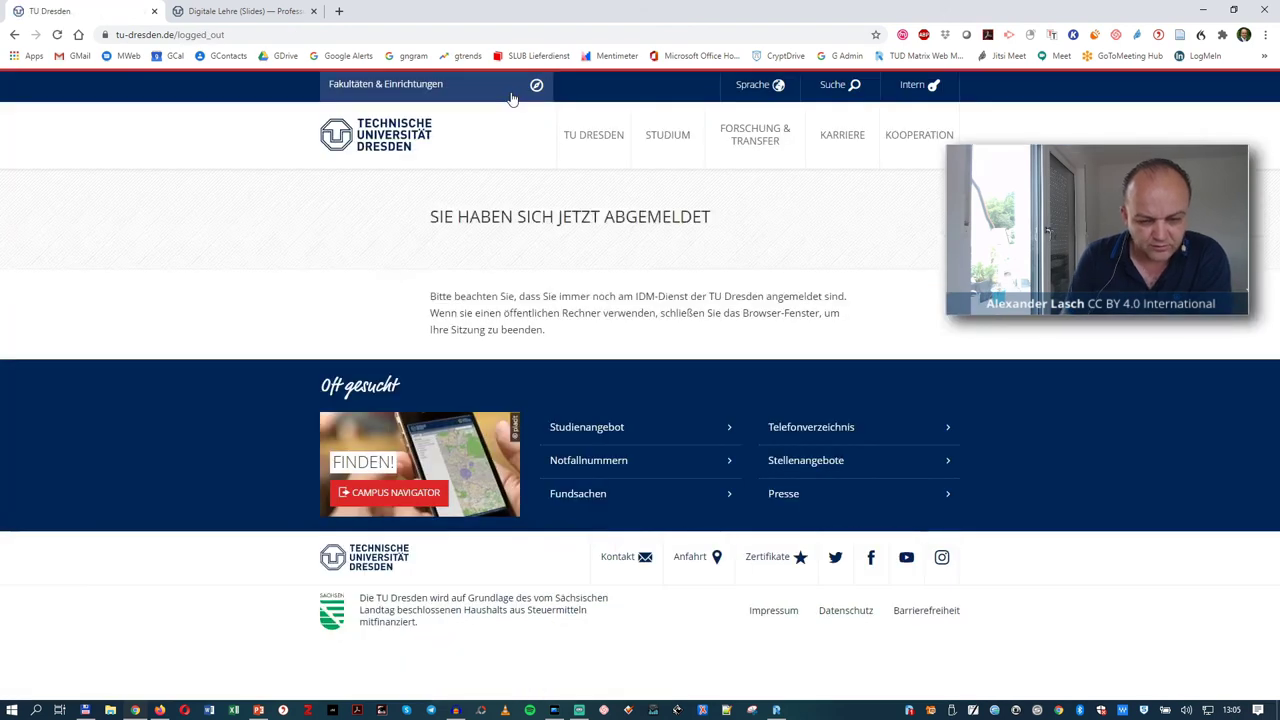
left_click(58, 35)
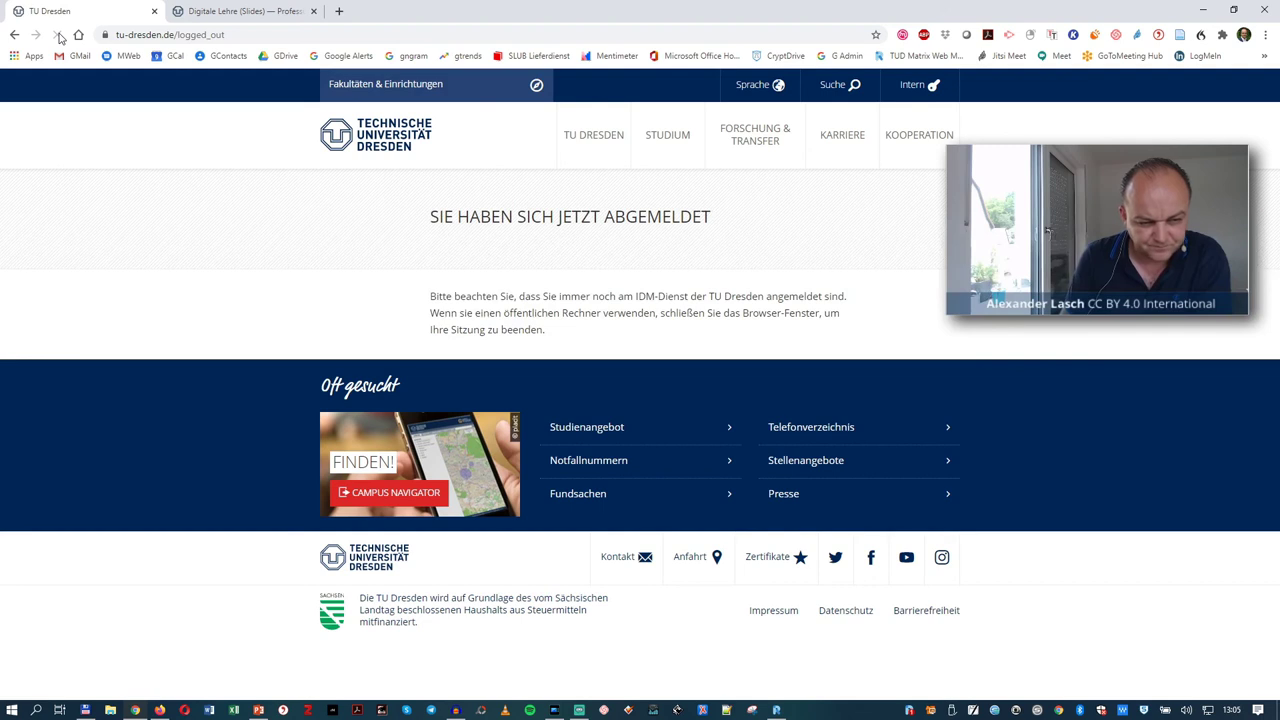
- Open the bookmarked "GLS Hauptseite" and view the "Testpräsentation Digitale Lehre" page under Studium, checking its slide gallery and audio player as a visitor
left_click(1266, 58)
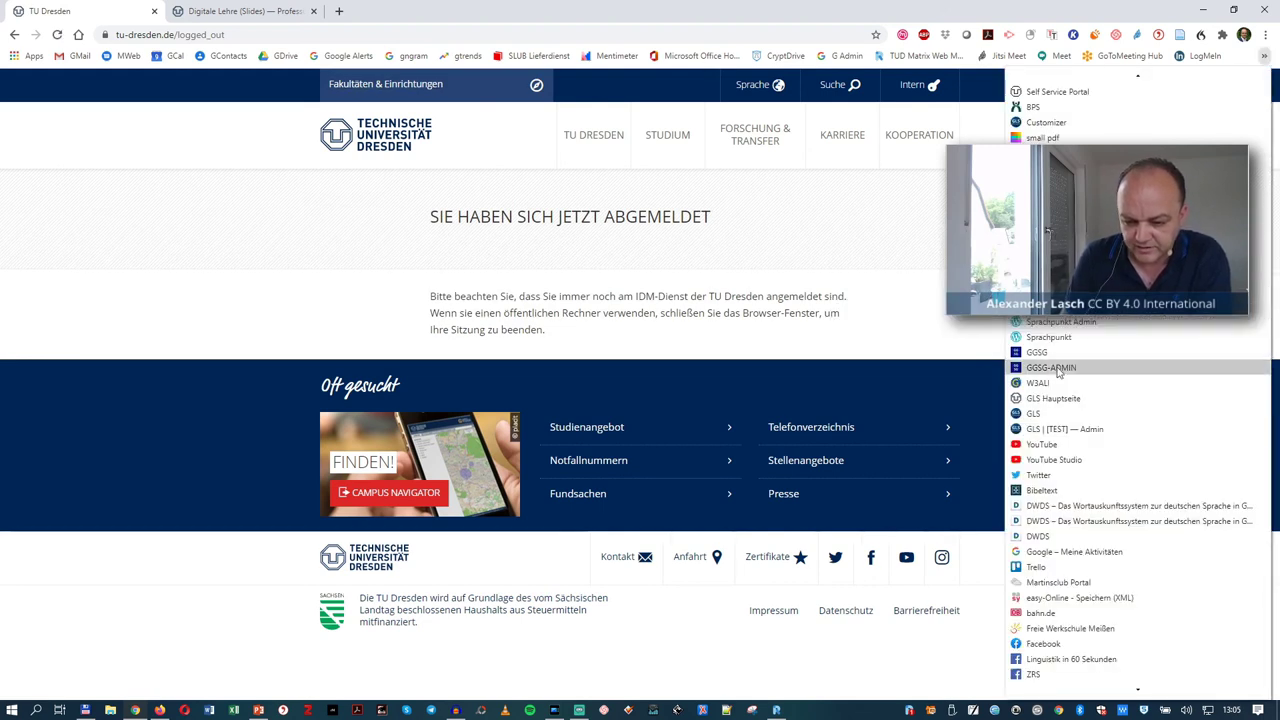
left_click(1053, 398)
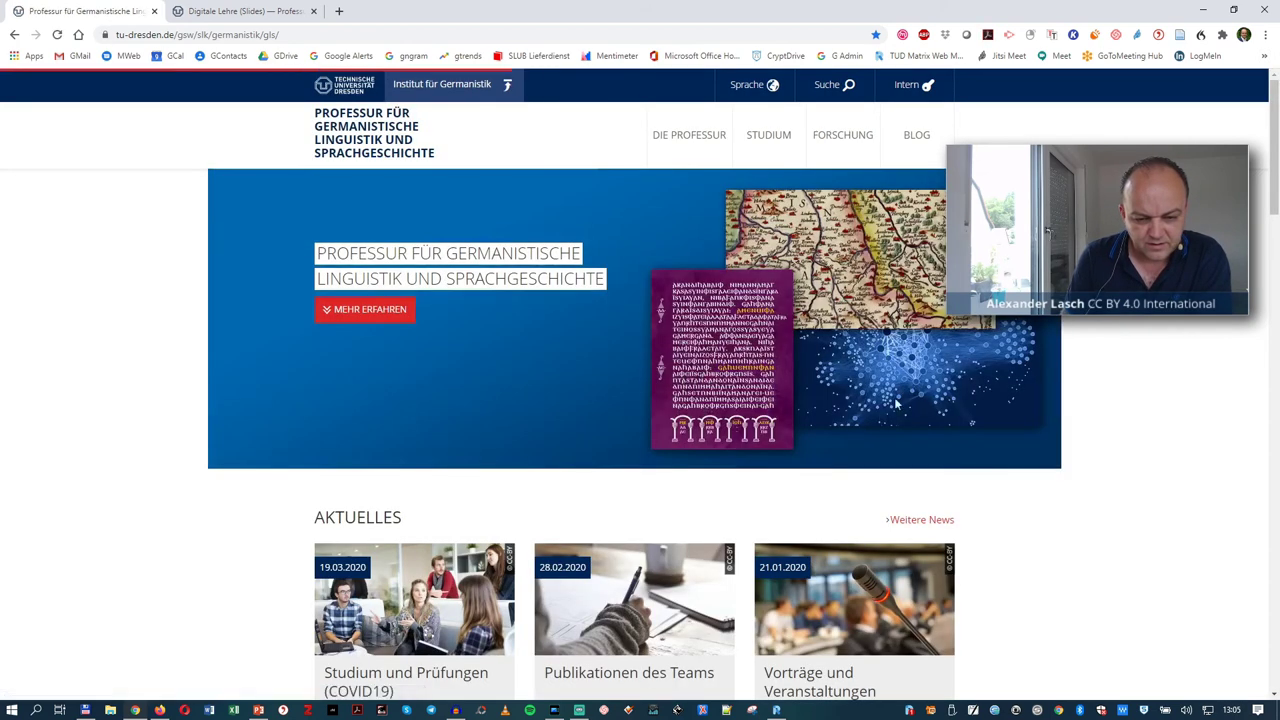
left_click(780, 145)
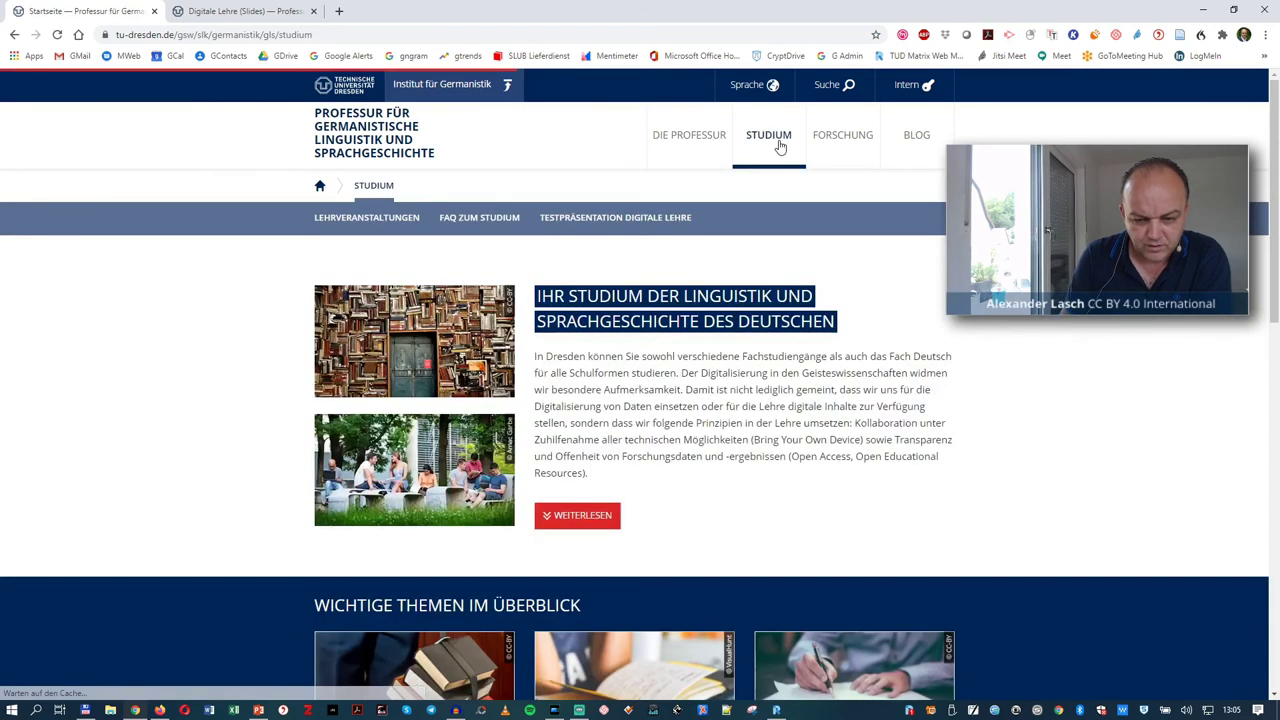
left_click(636, 220)
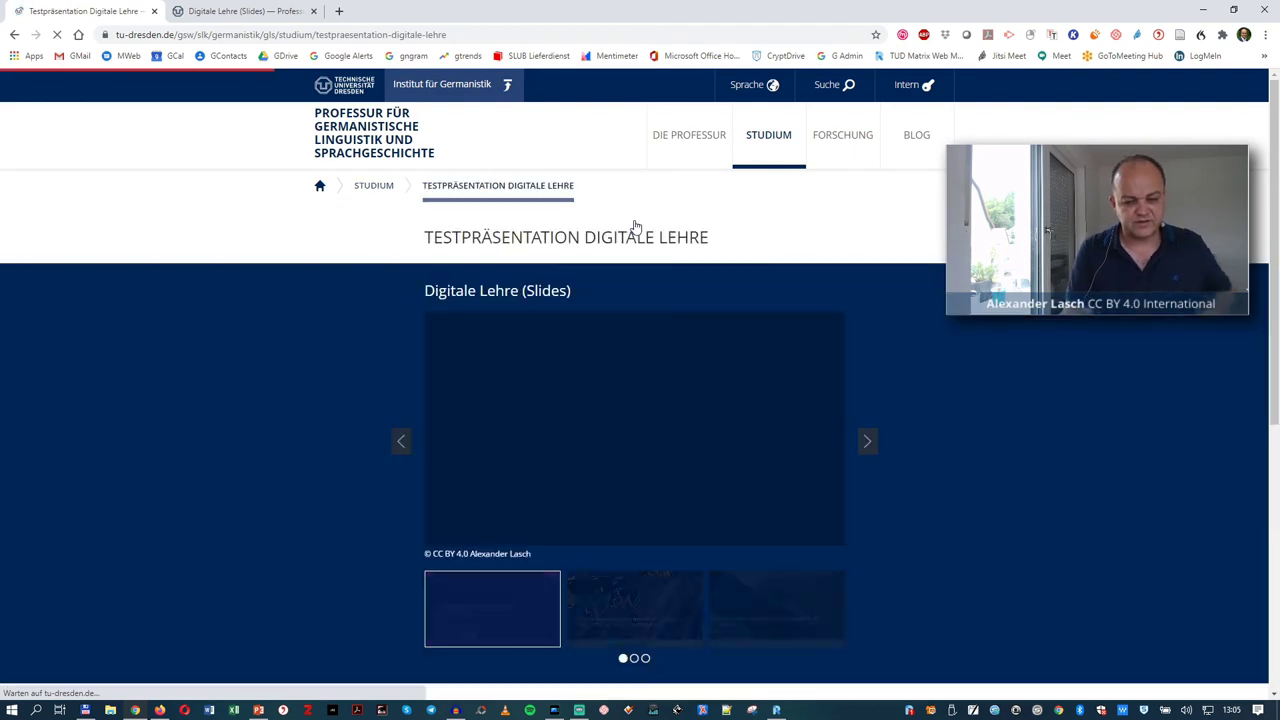
scroll(981, 431, "down", 2)
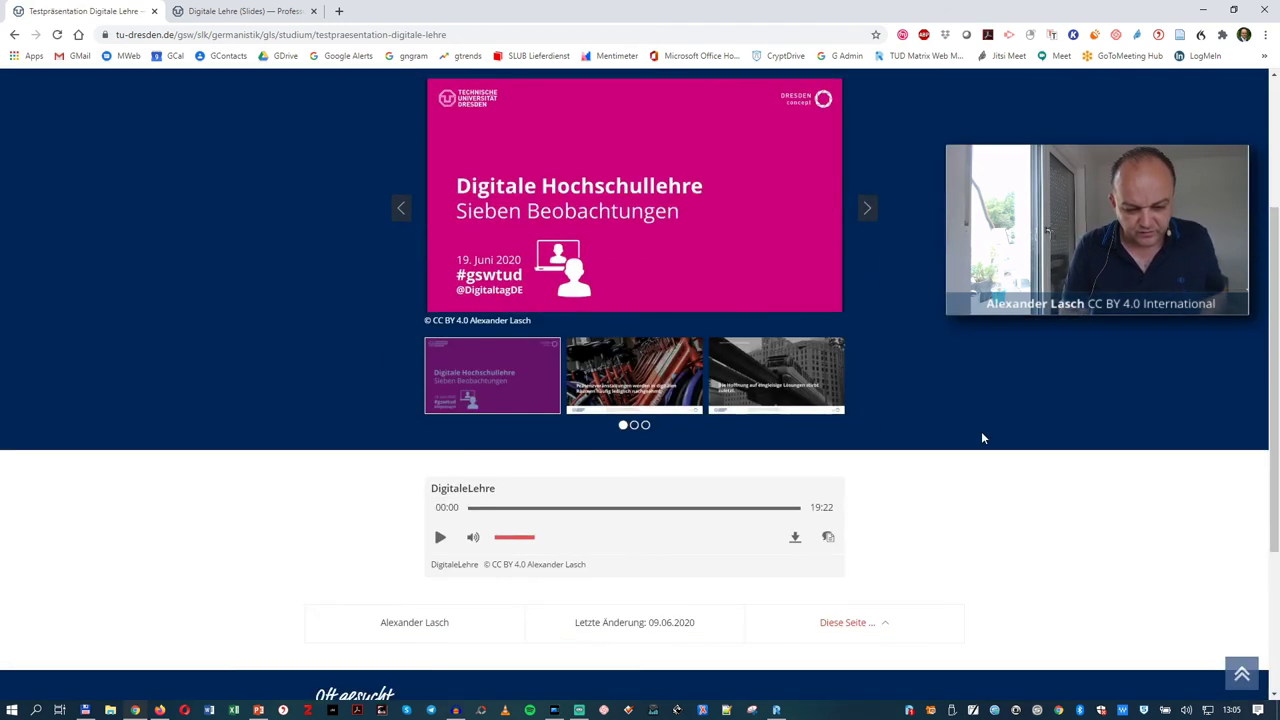
scroll(981, 431, "up", 1)
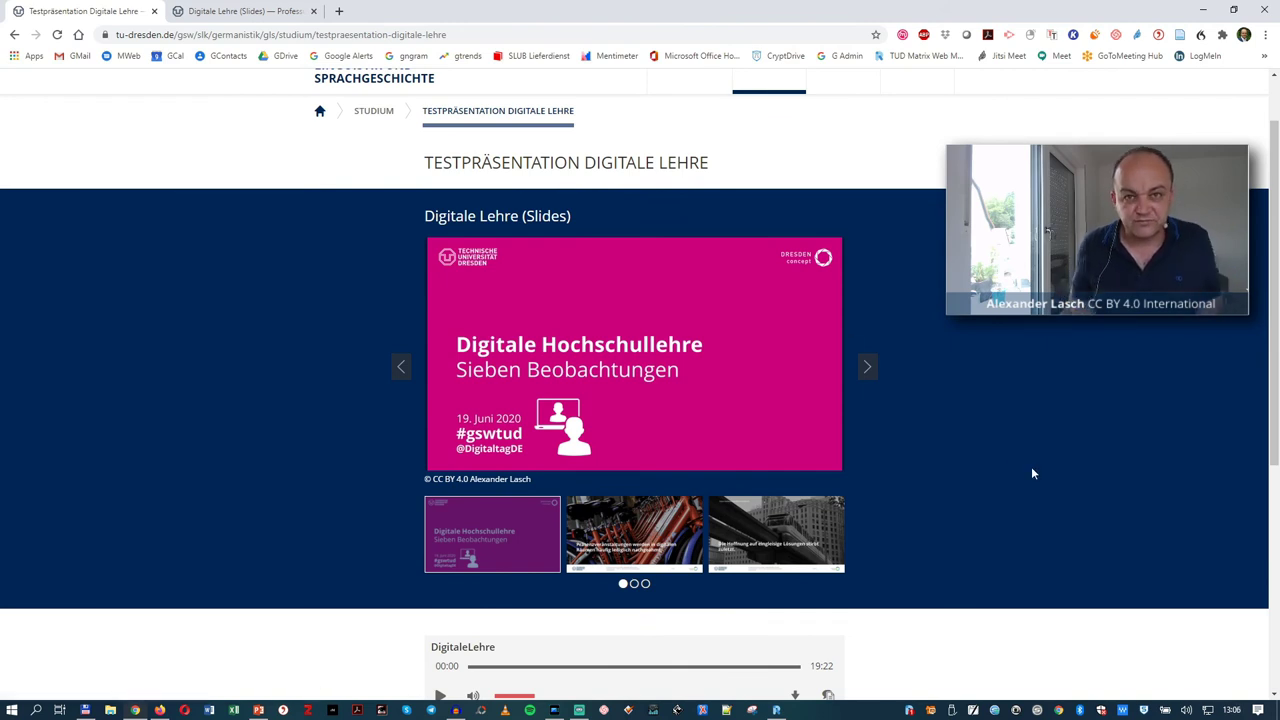
scroll(1033, 473, "down", 2)
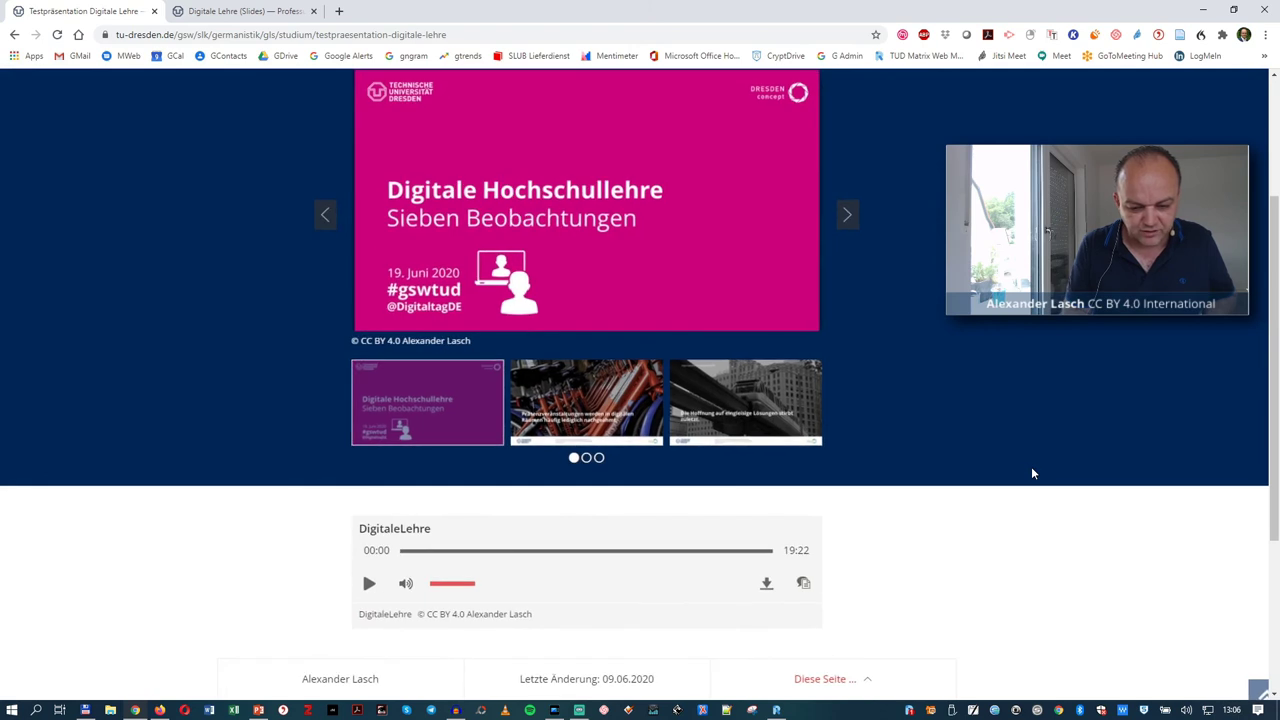